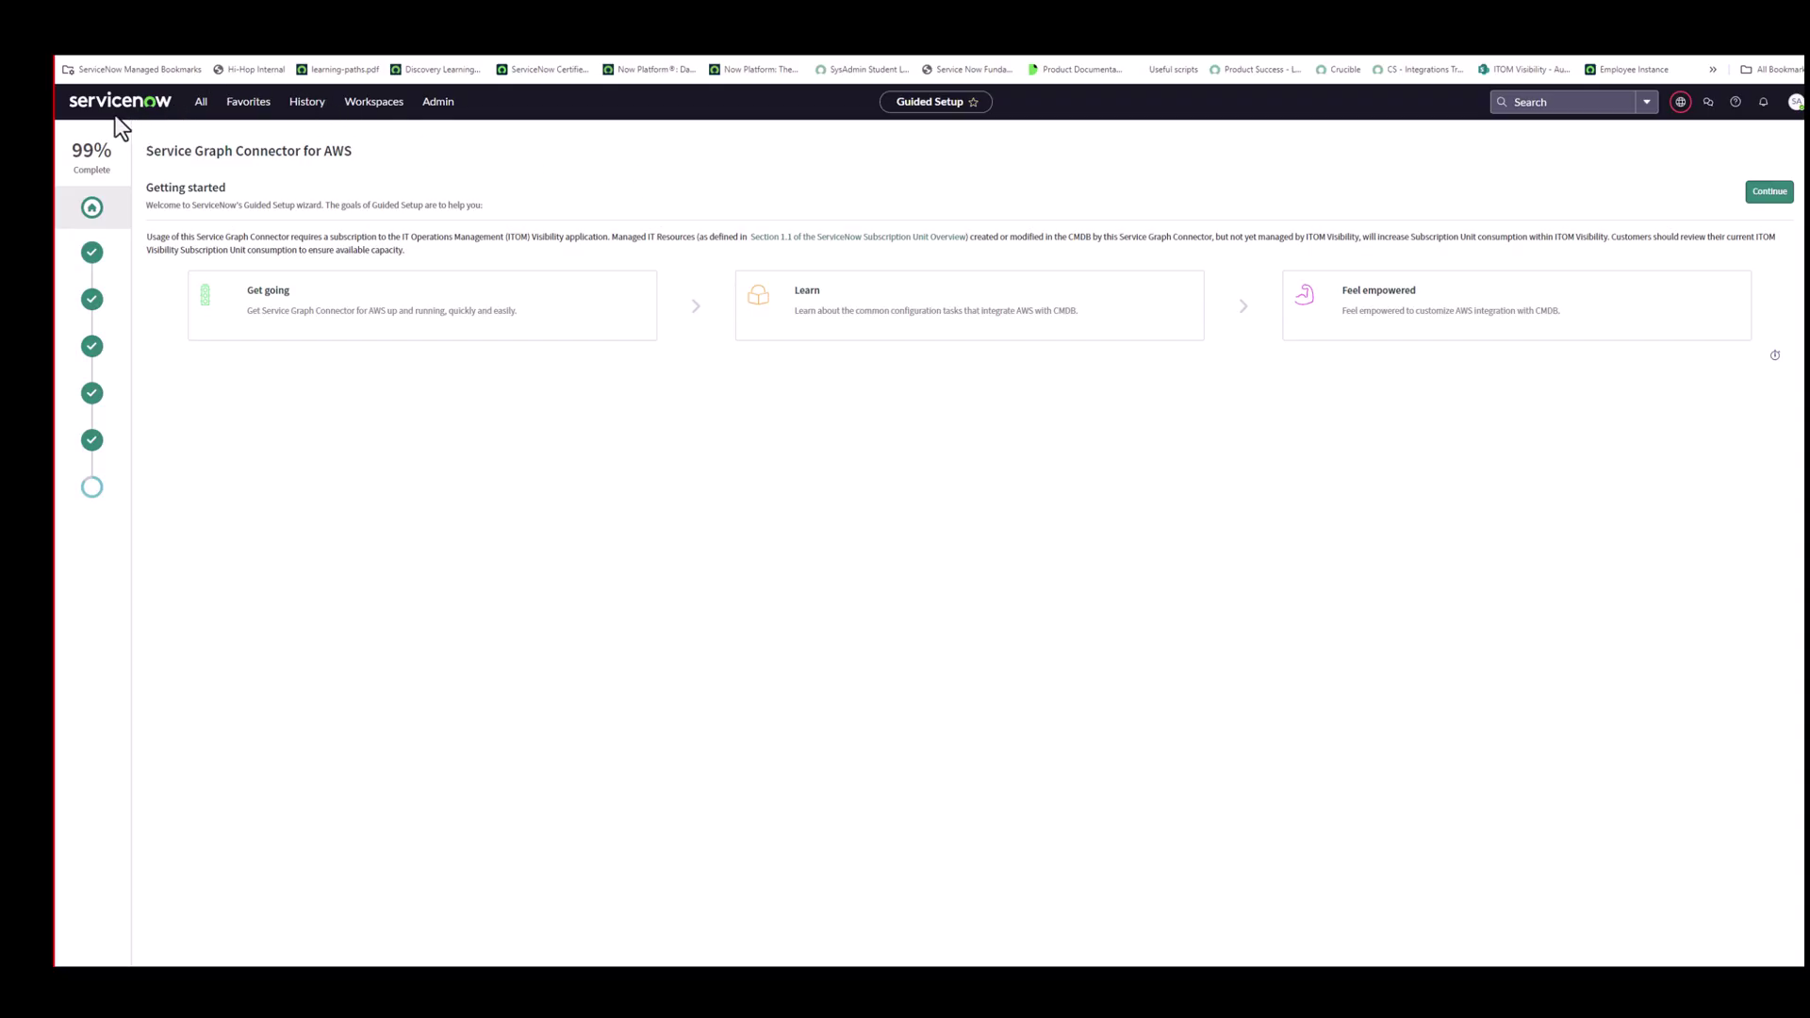
- Find the AWS entries in the application navigator, open the Service Graph Connector setup, and continue to its list of tasks
left_click(202, 106)
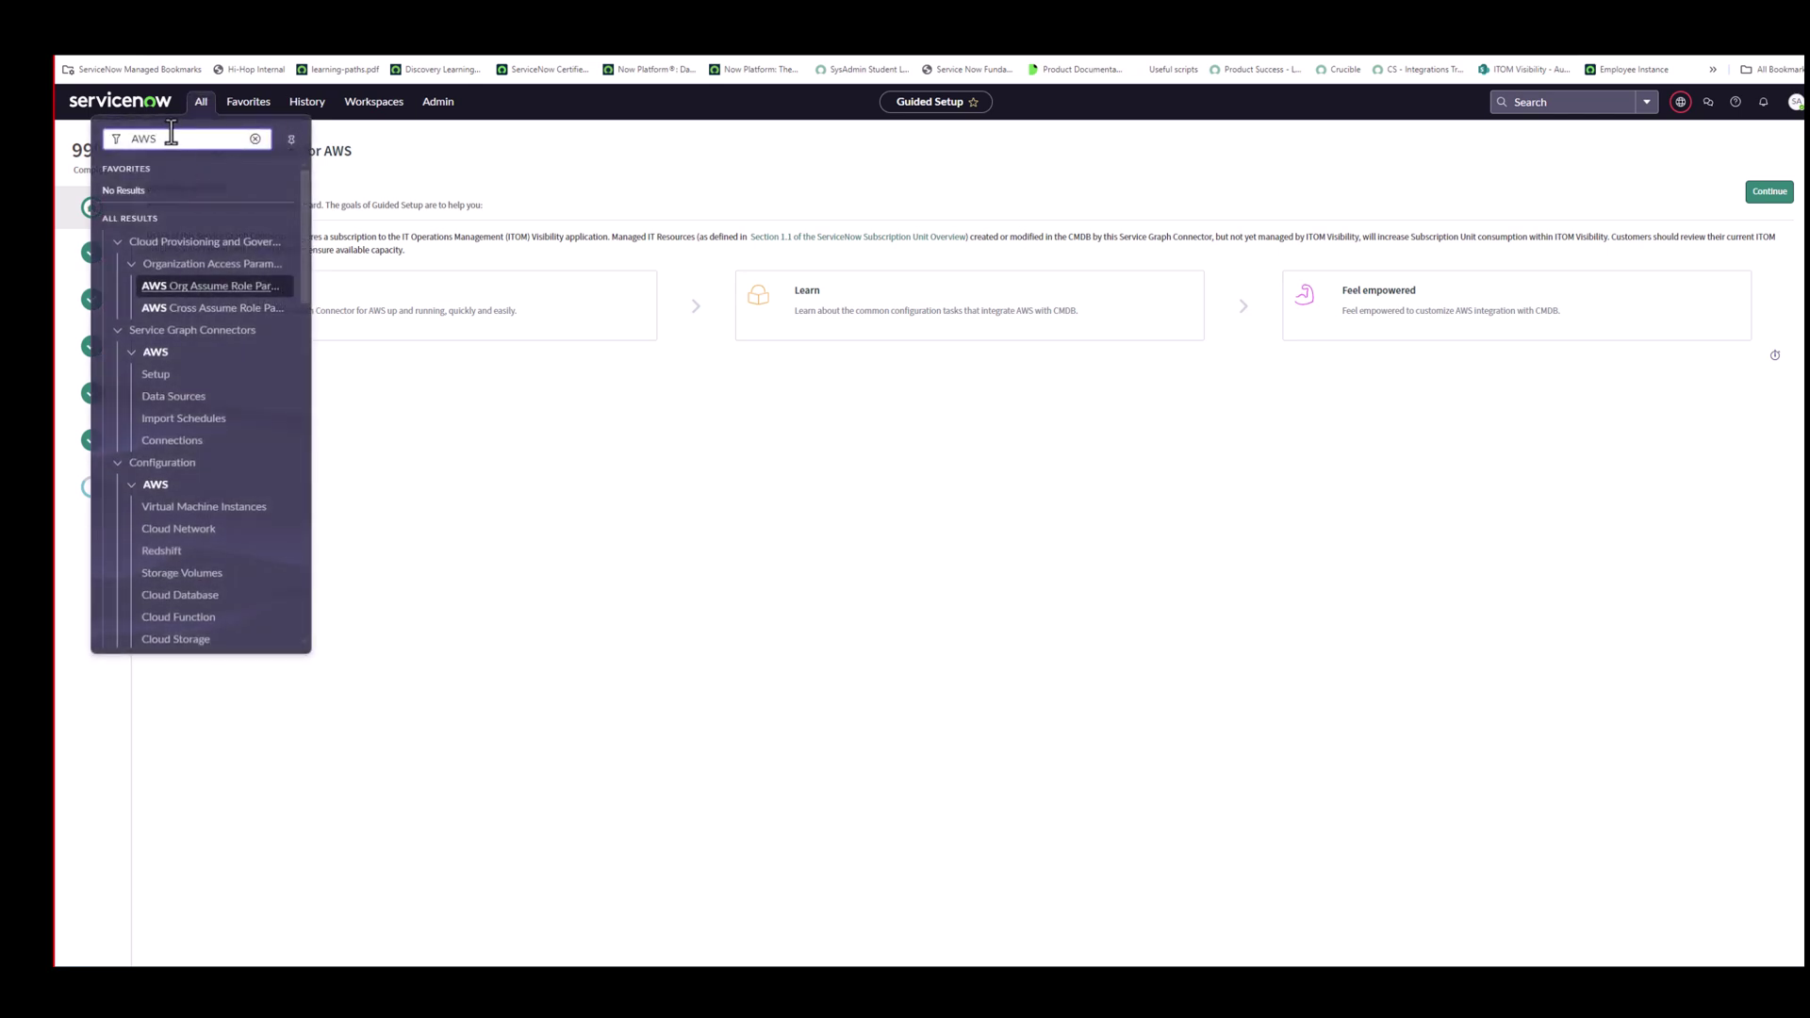
key("BackSpace")
key("BackSpace")
key("BackSpace")
type("AWS")
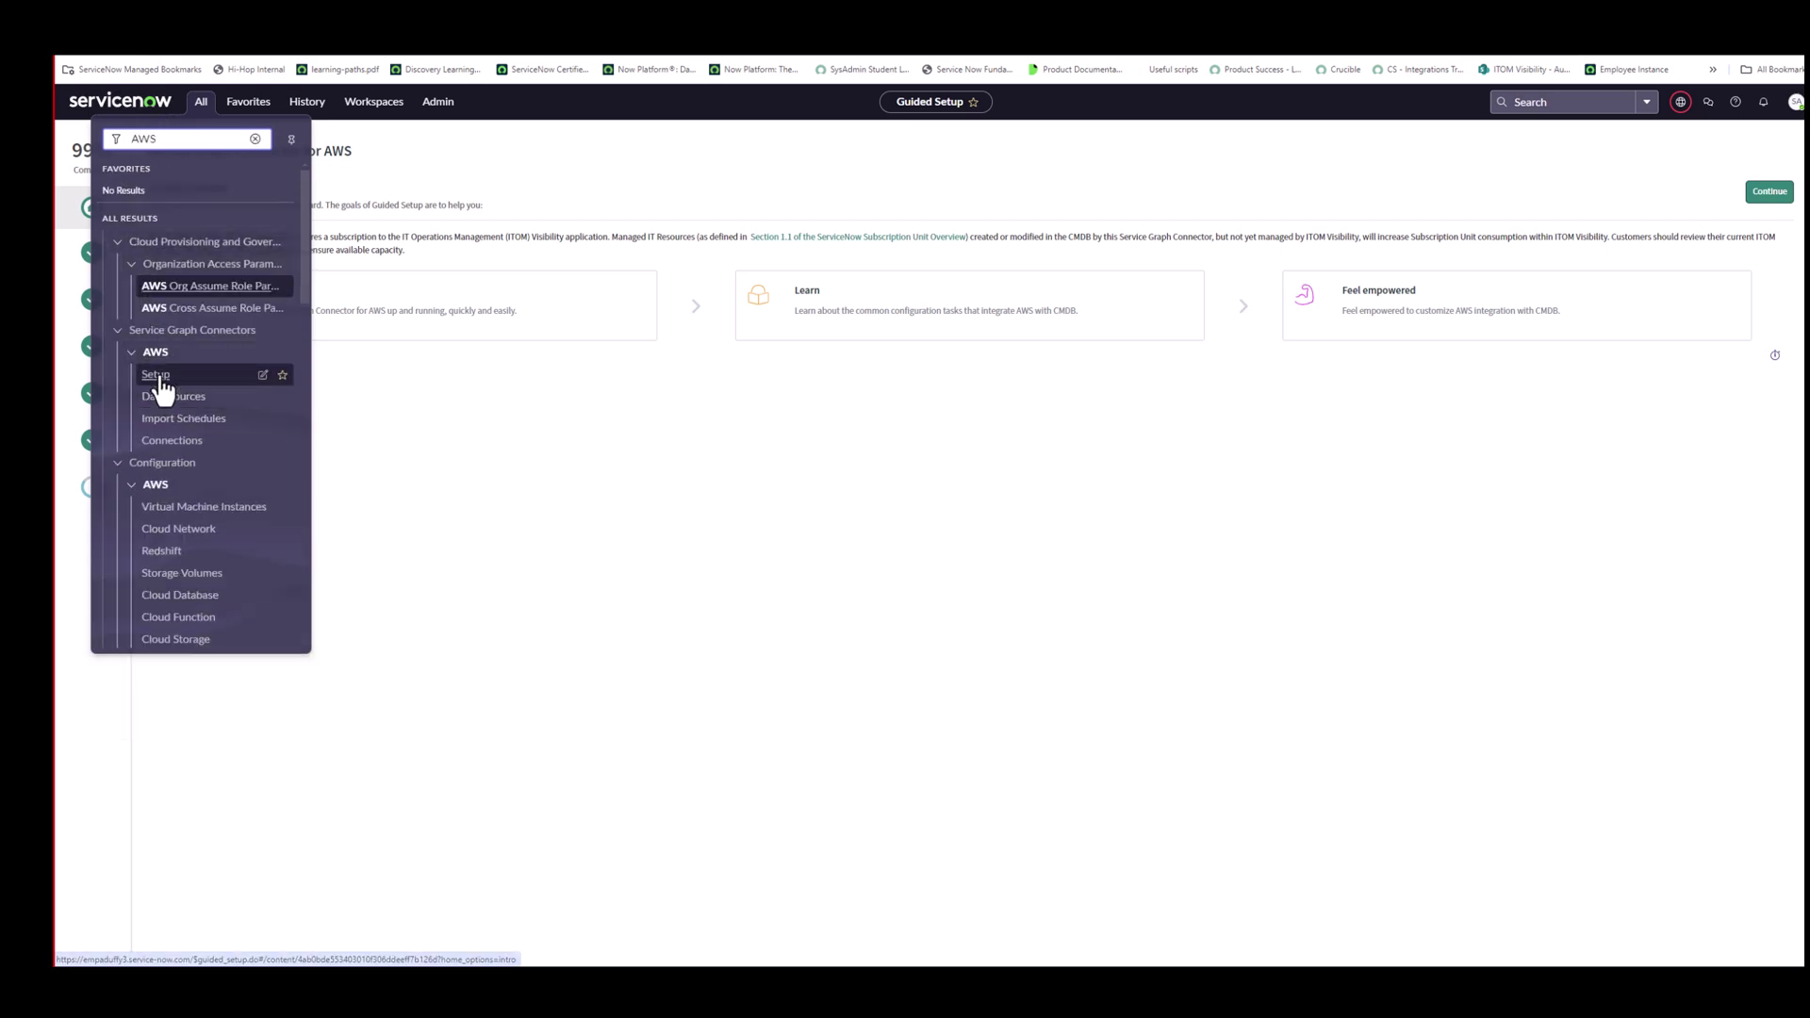
left_click(1769, 191)
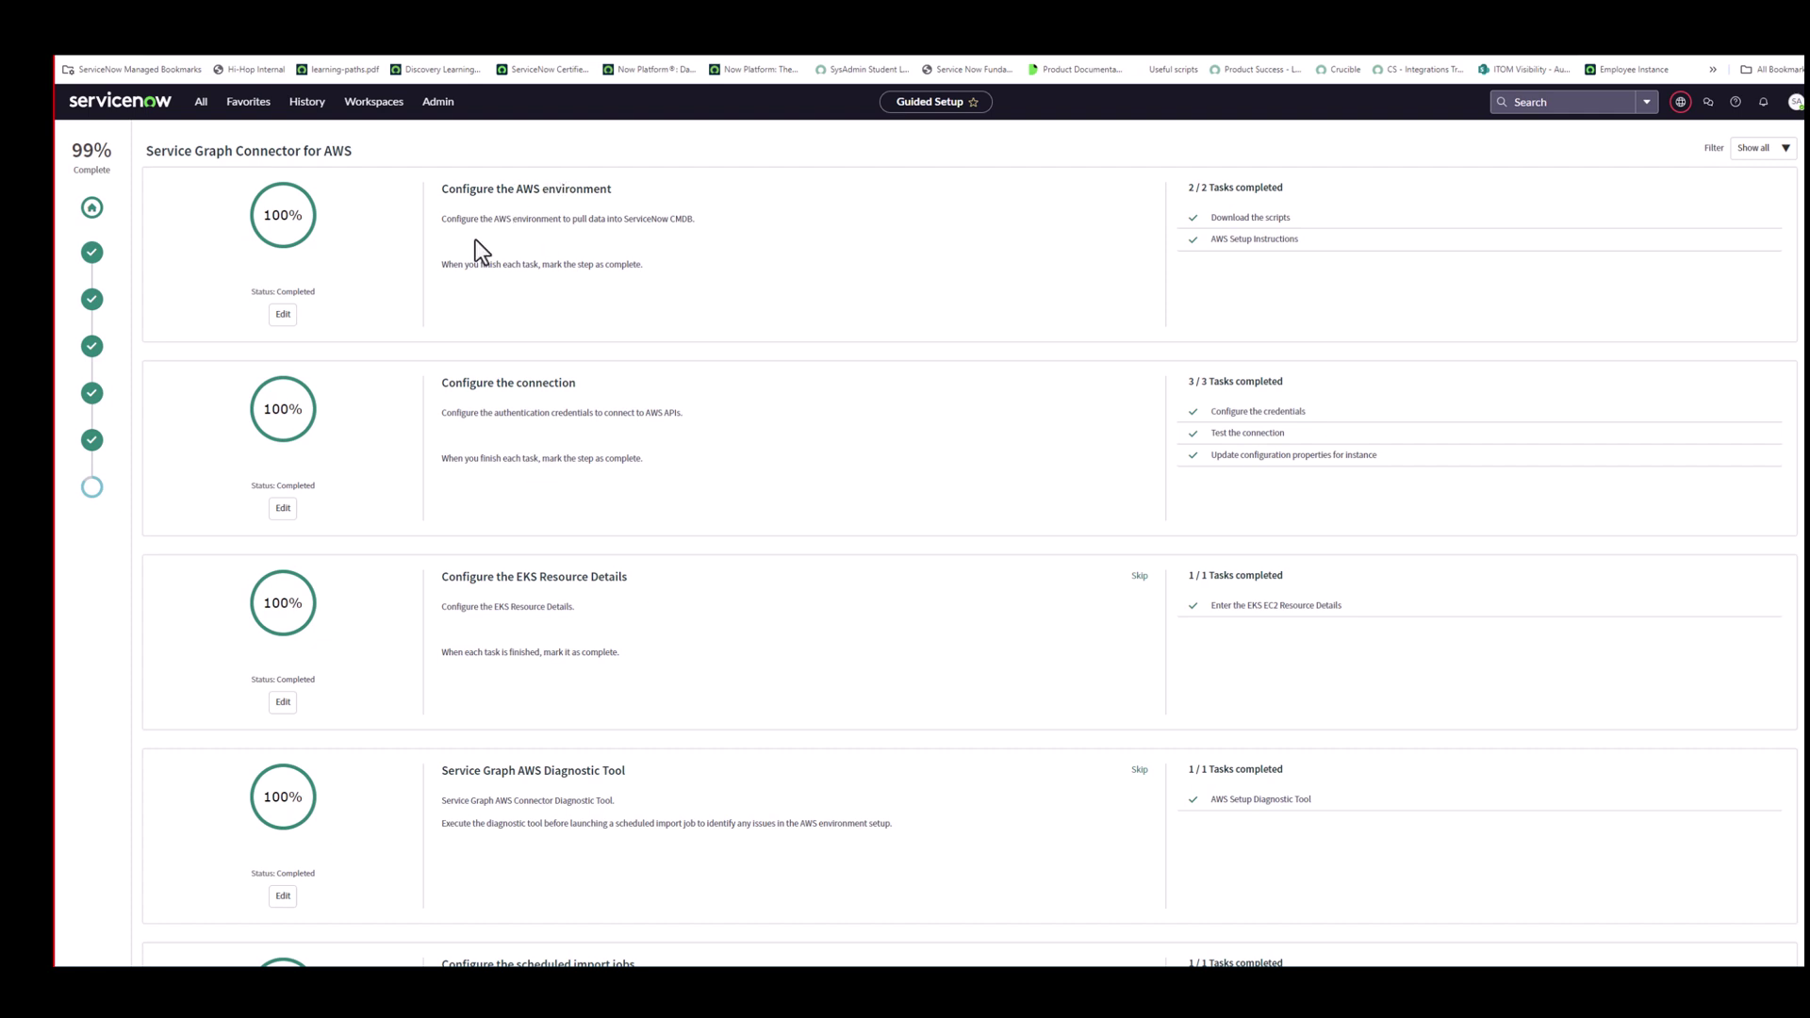
- View the Download the scripts task under Configure the AWS environment, and close its dialog
left_click(283, 317)
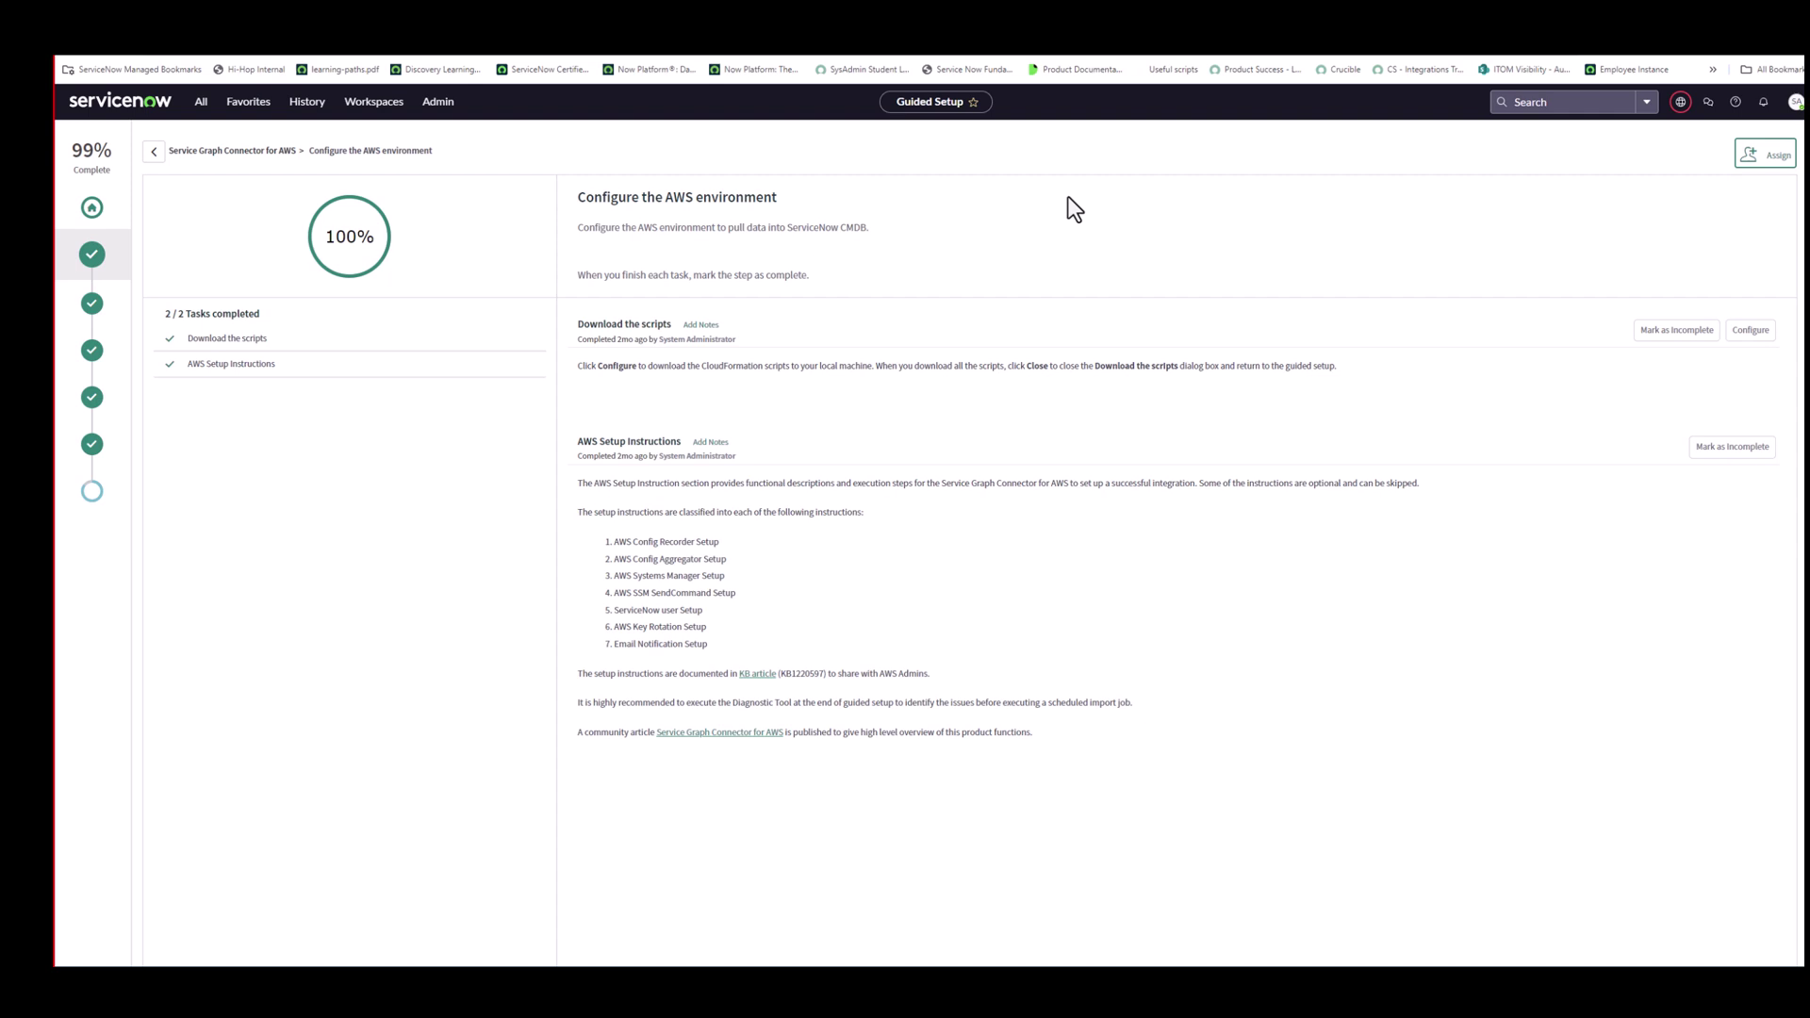
left_click(1767, 336)
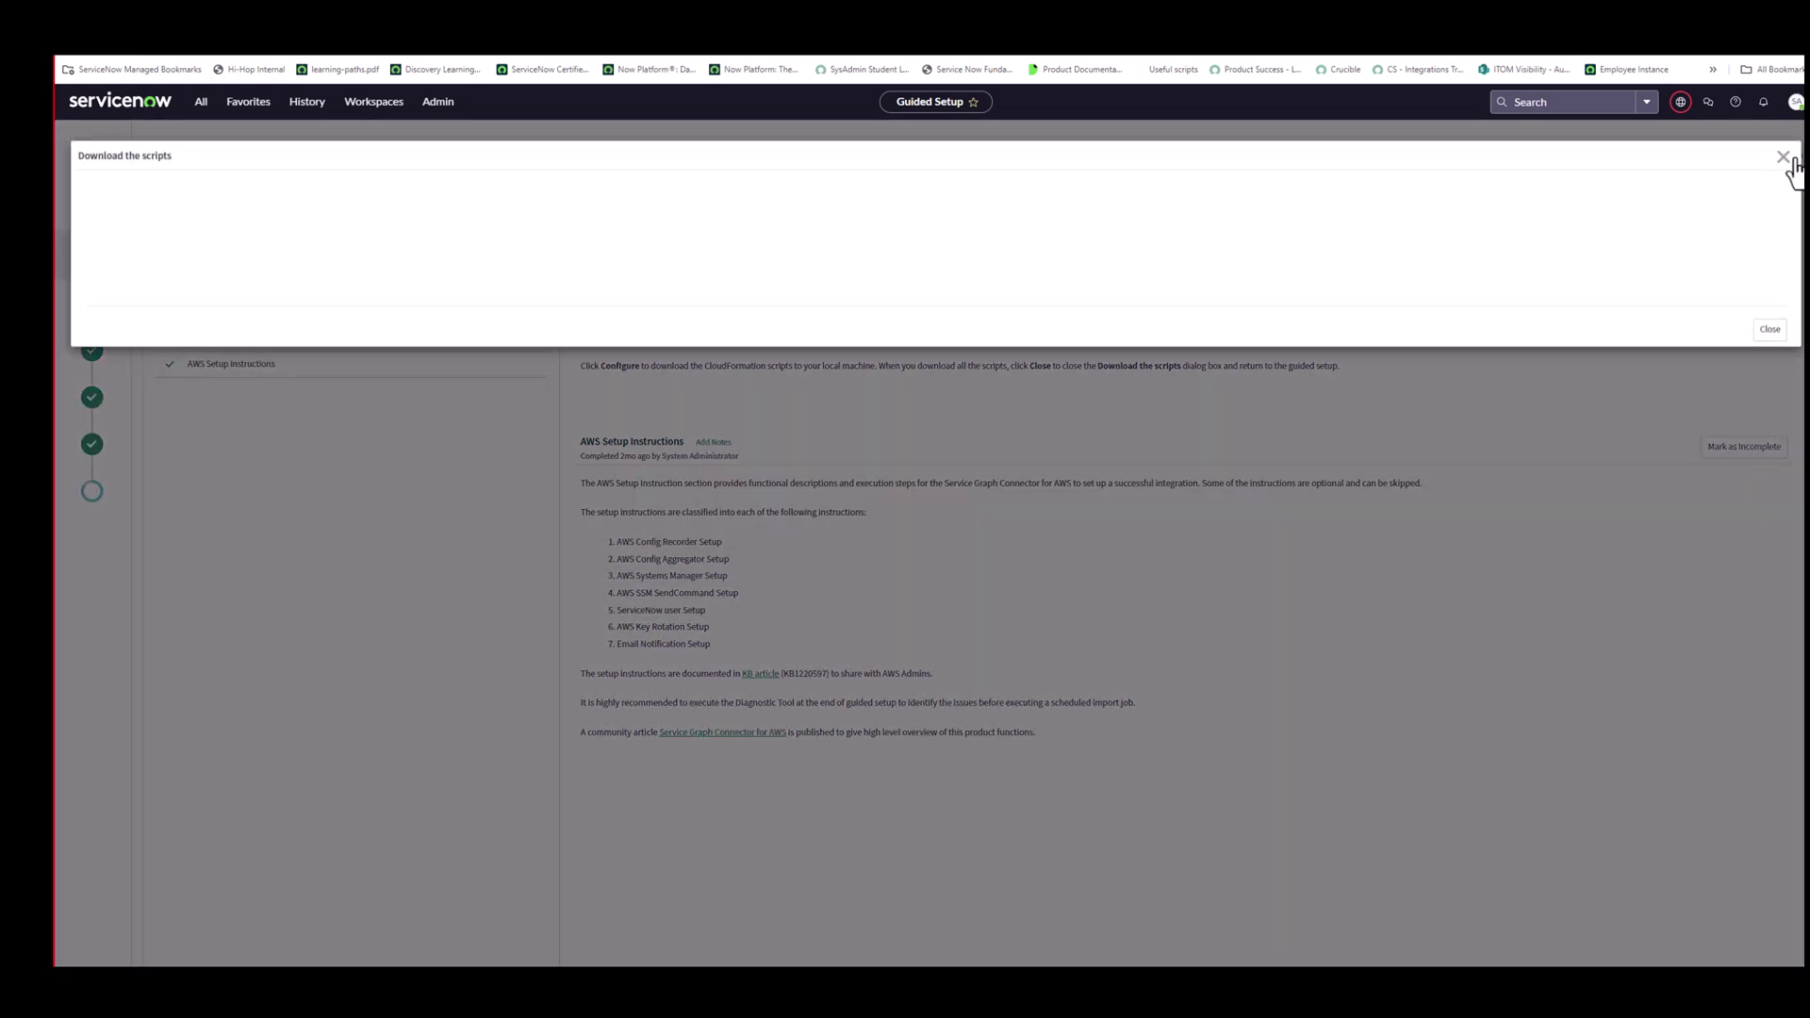
left_click(1770, 332)
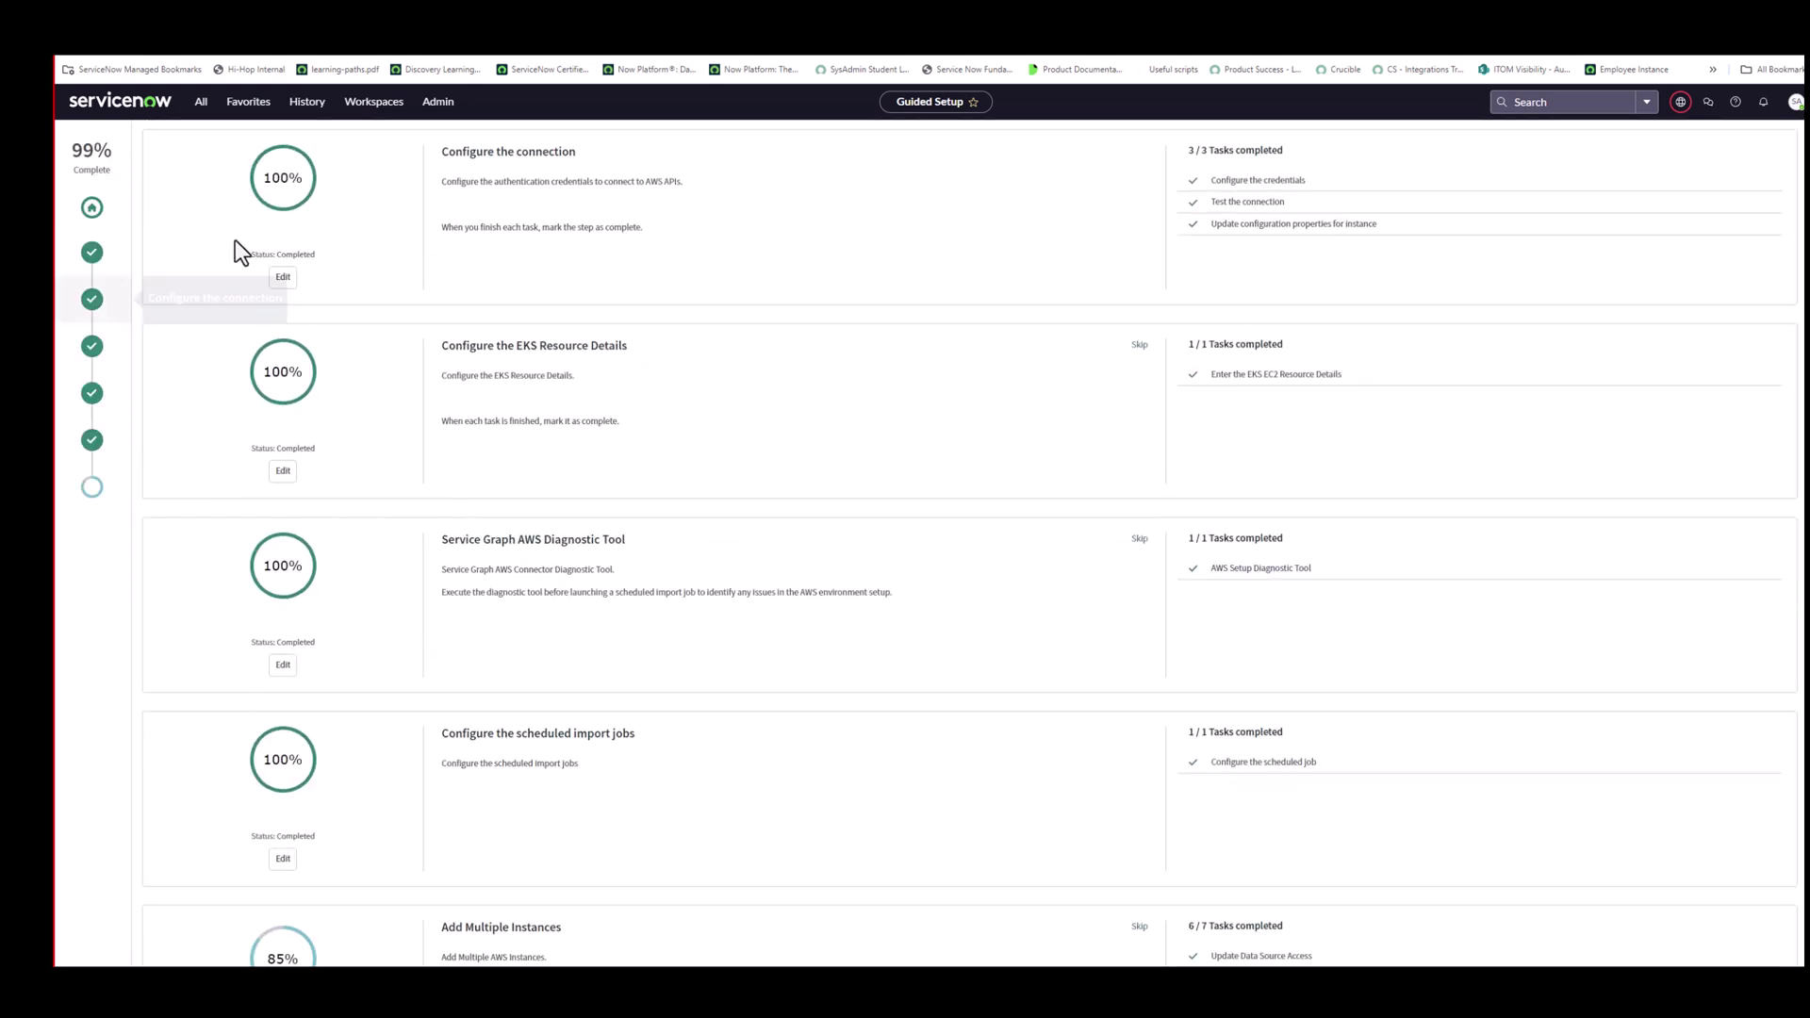
- Examine the SG-AWS-CredentialAlias-Org connection settings through the Configure the credentials task, and close them without changes
left_click(283, 277)
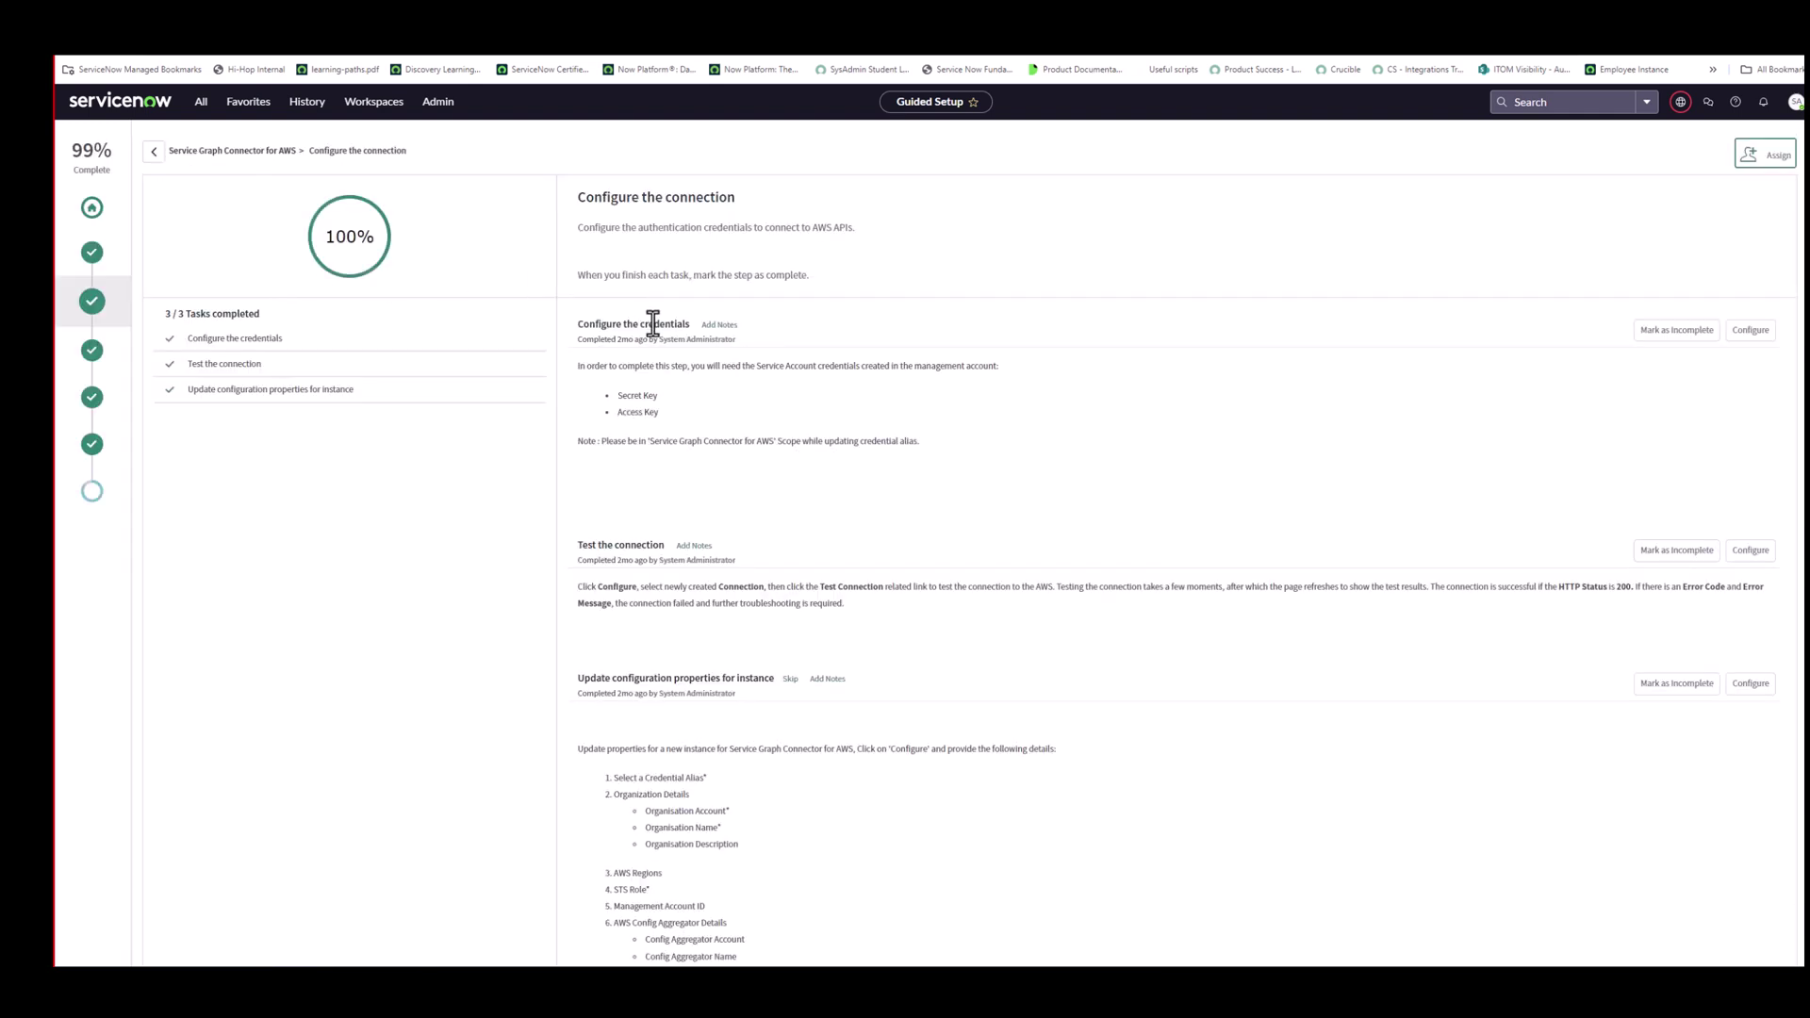
left_click(1759, 335)
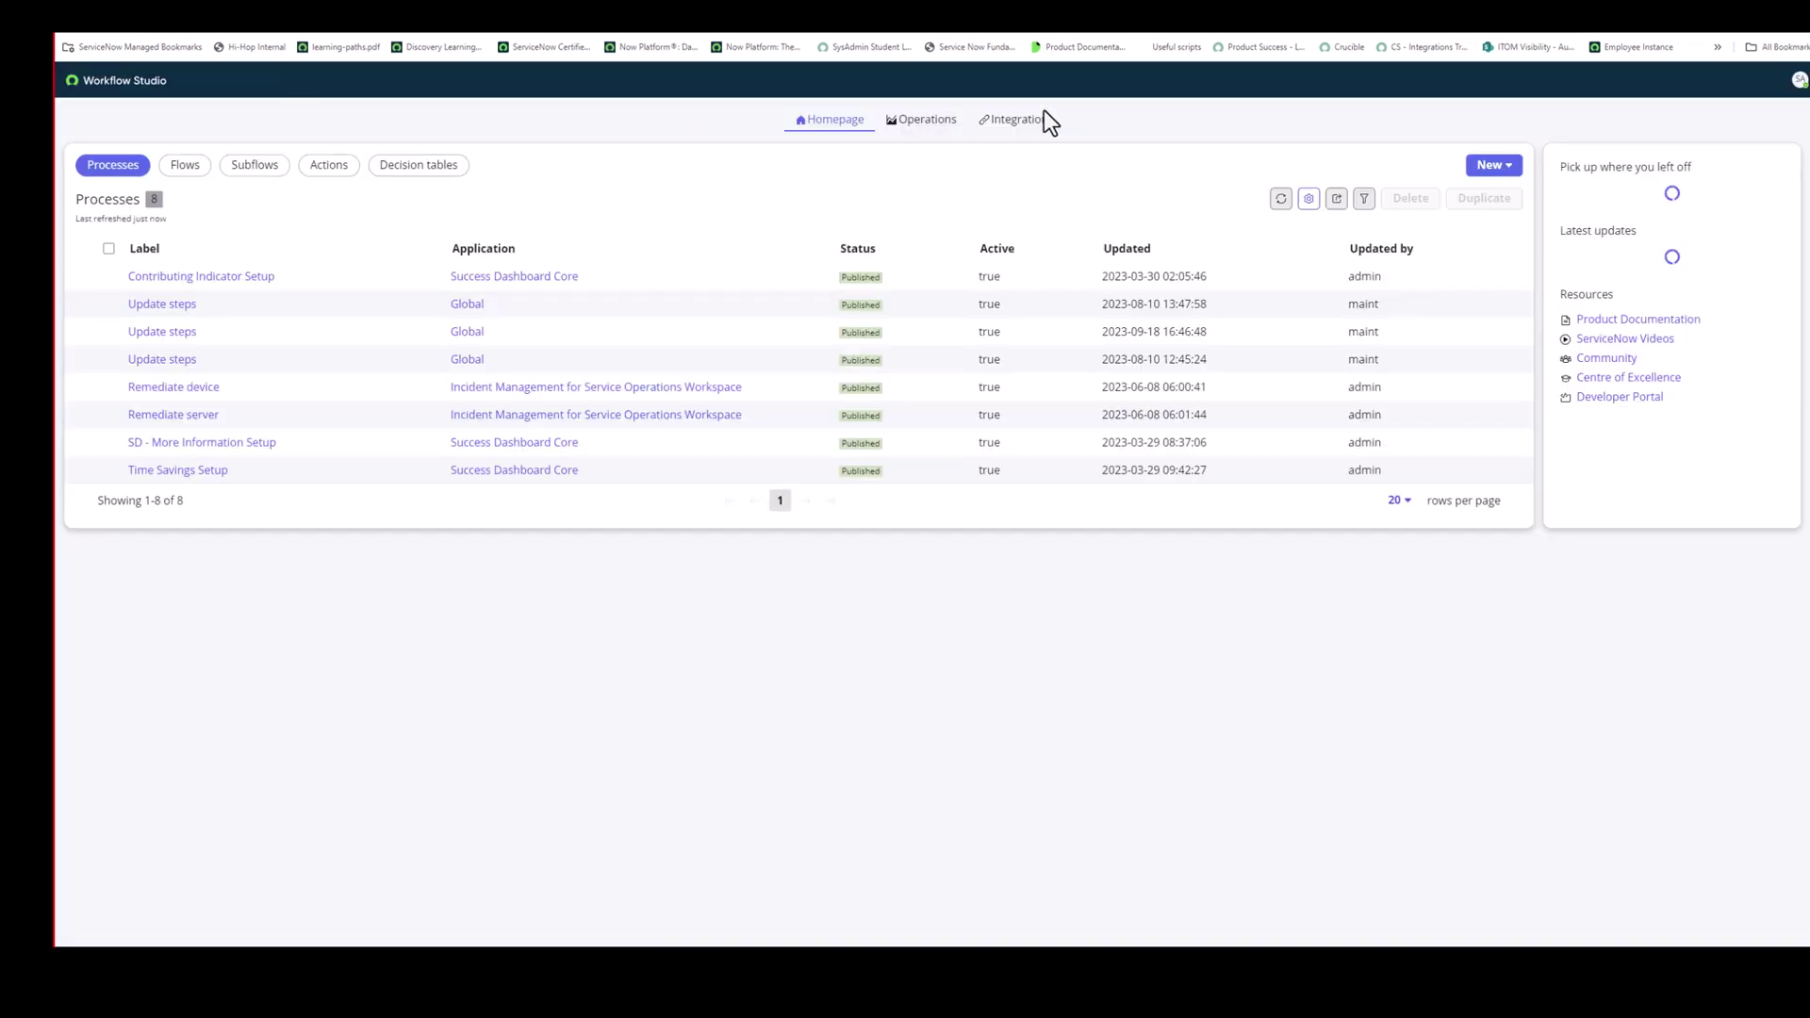
left_click(1020, 125)
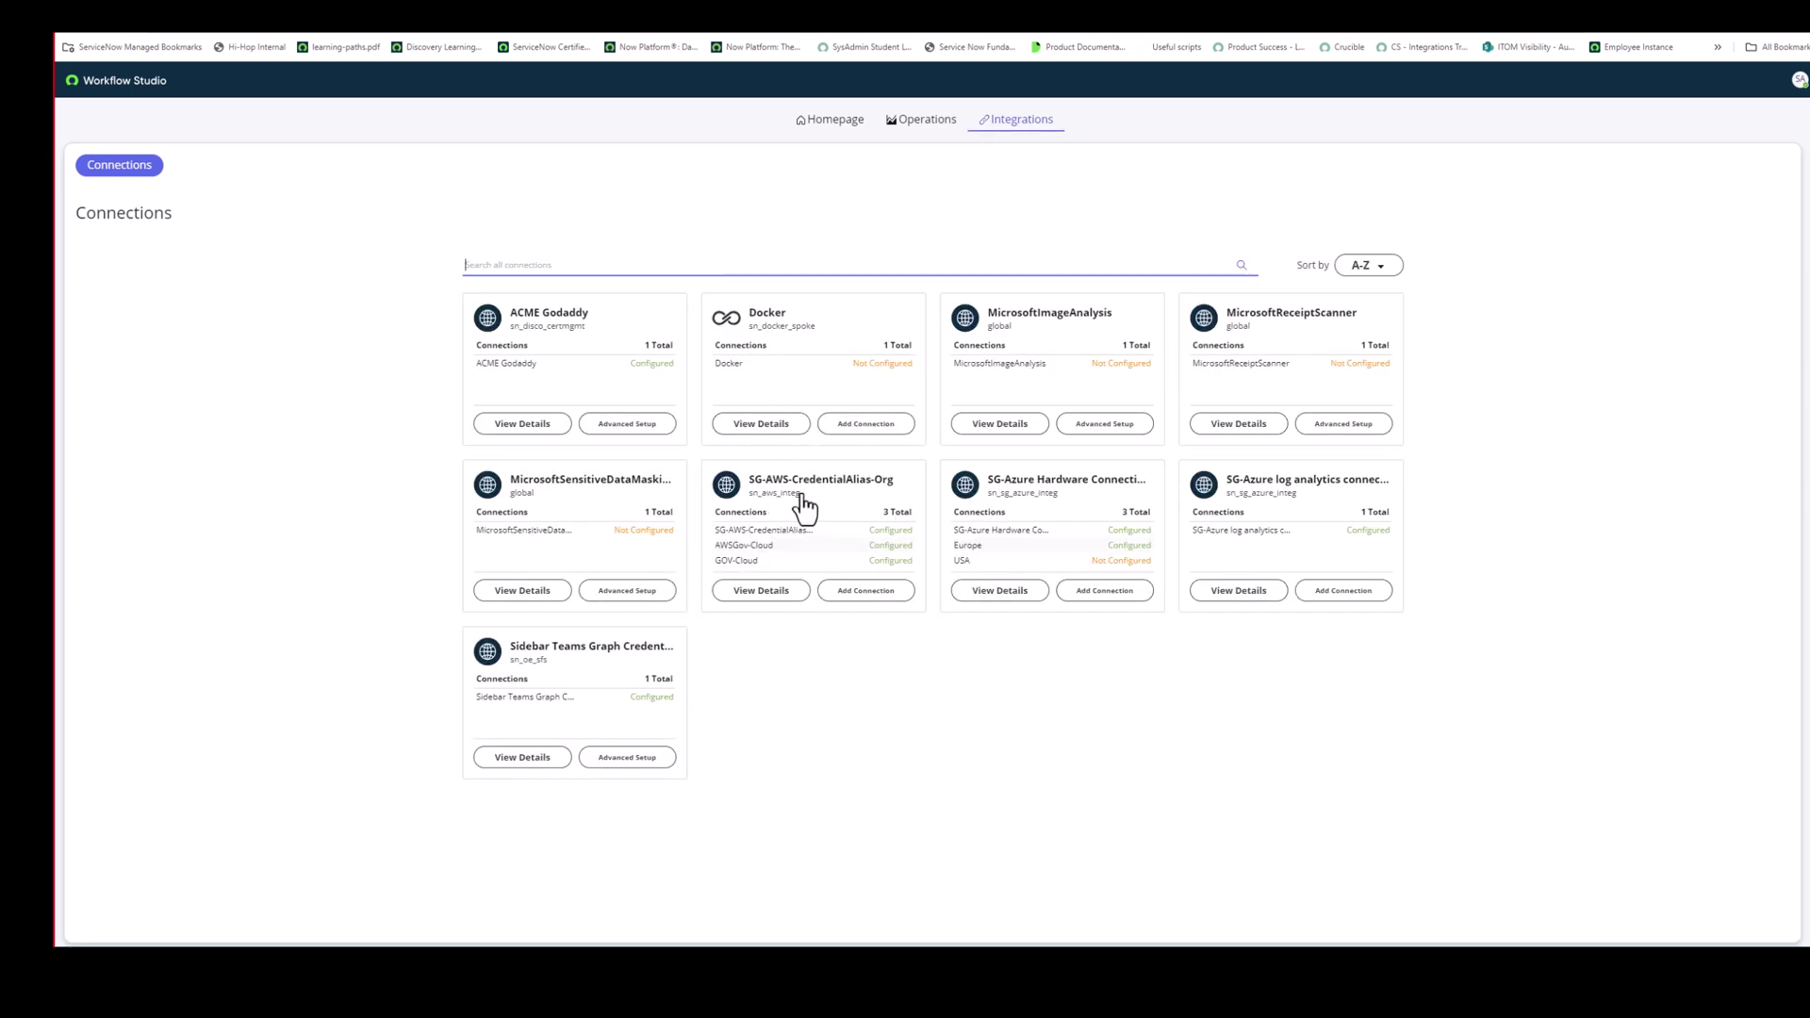
left_click(759, 594)
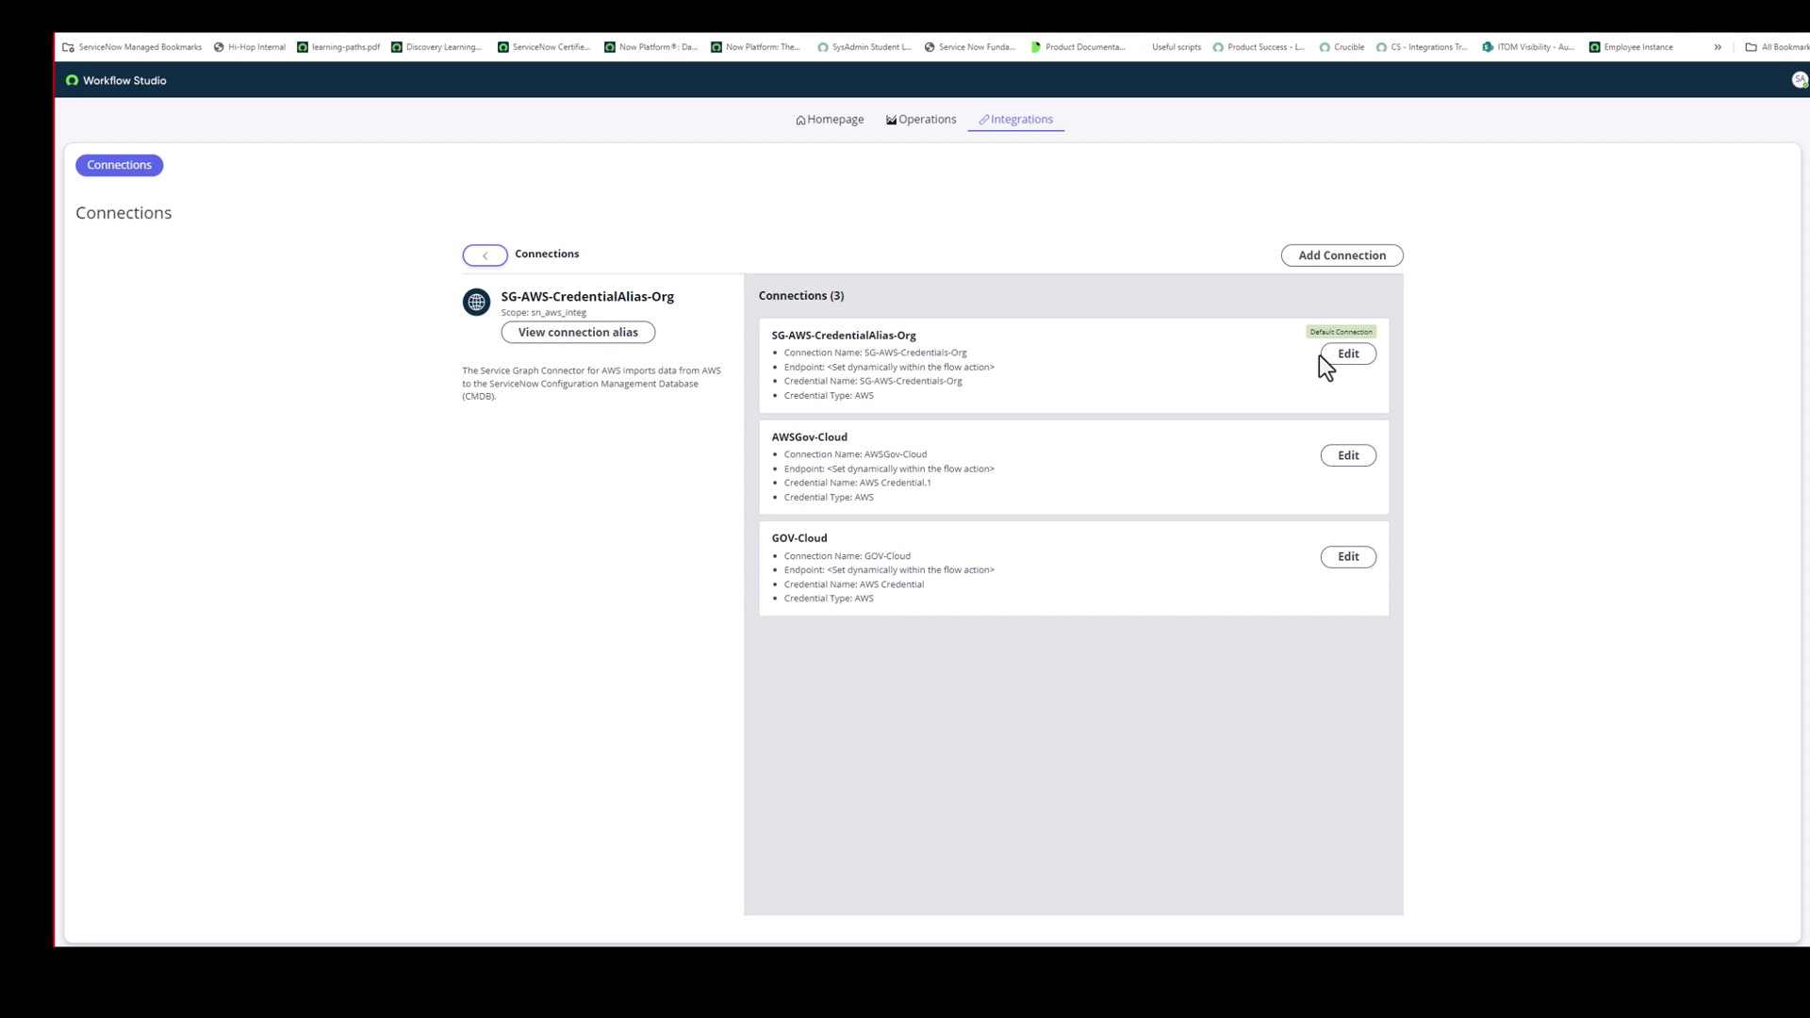
left_click(1360, 364)
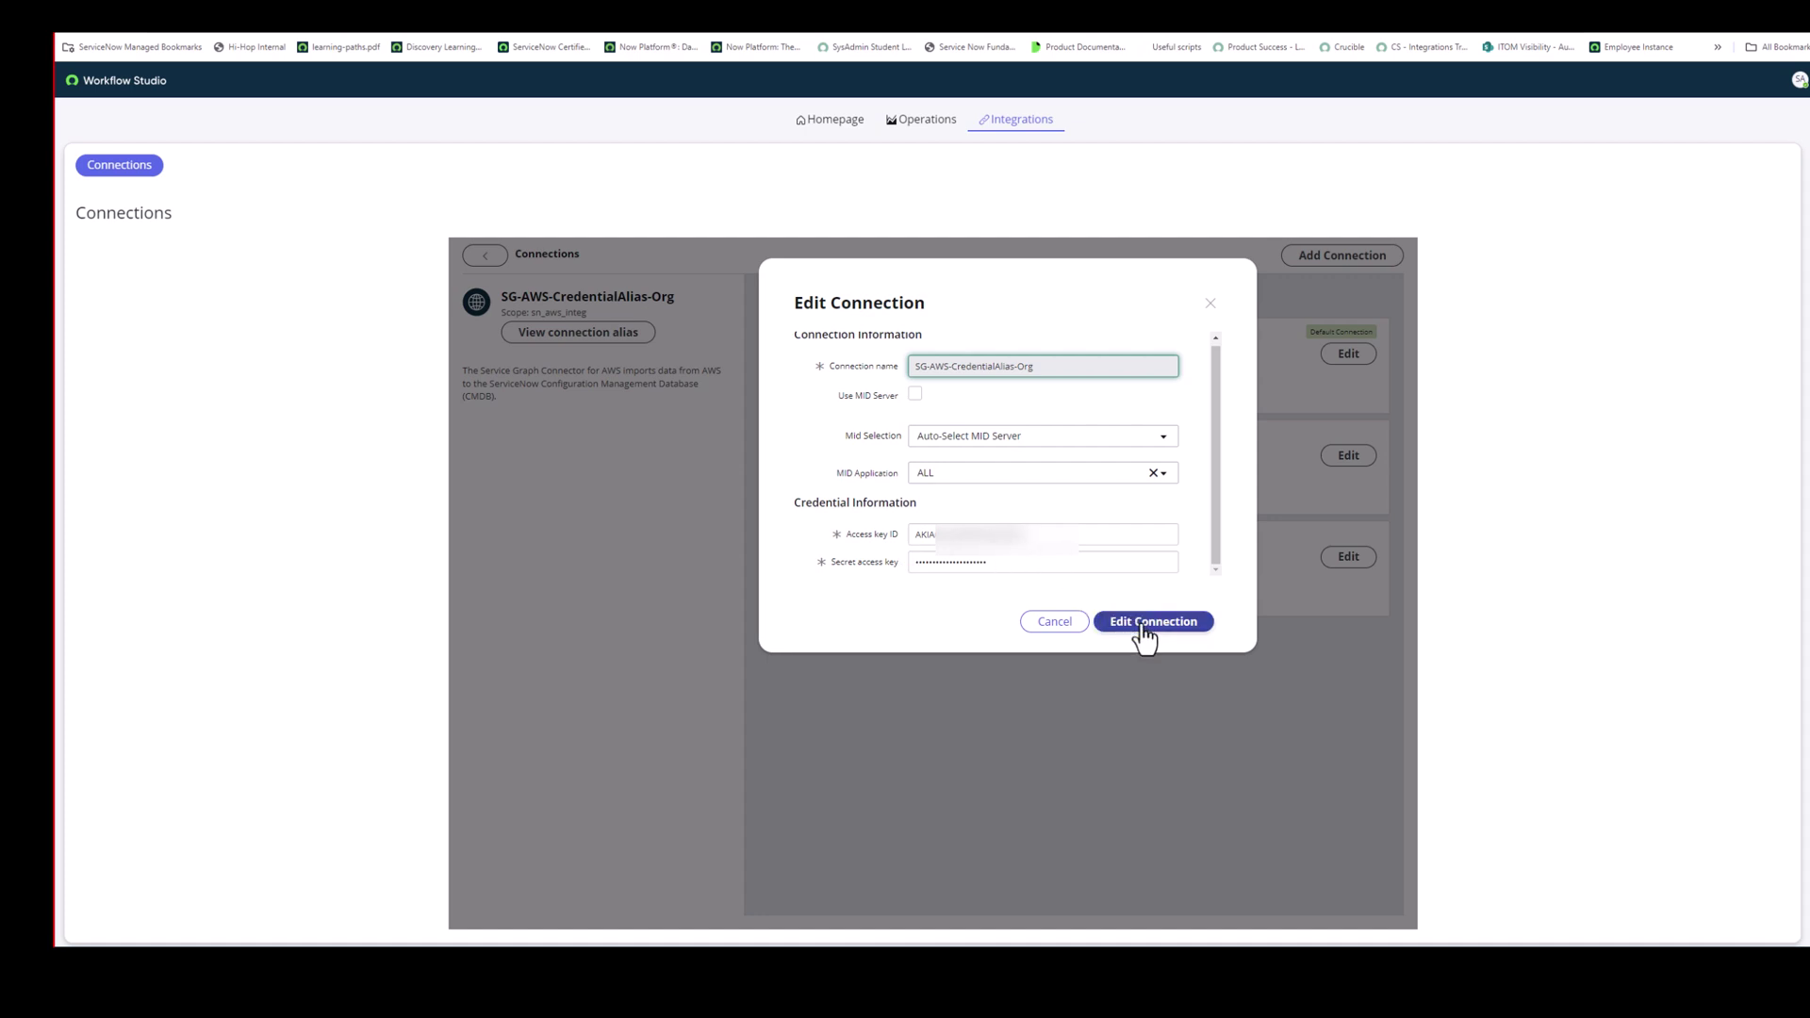
left_click(1211, 305)
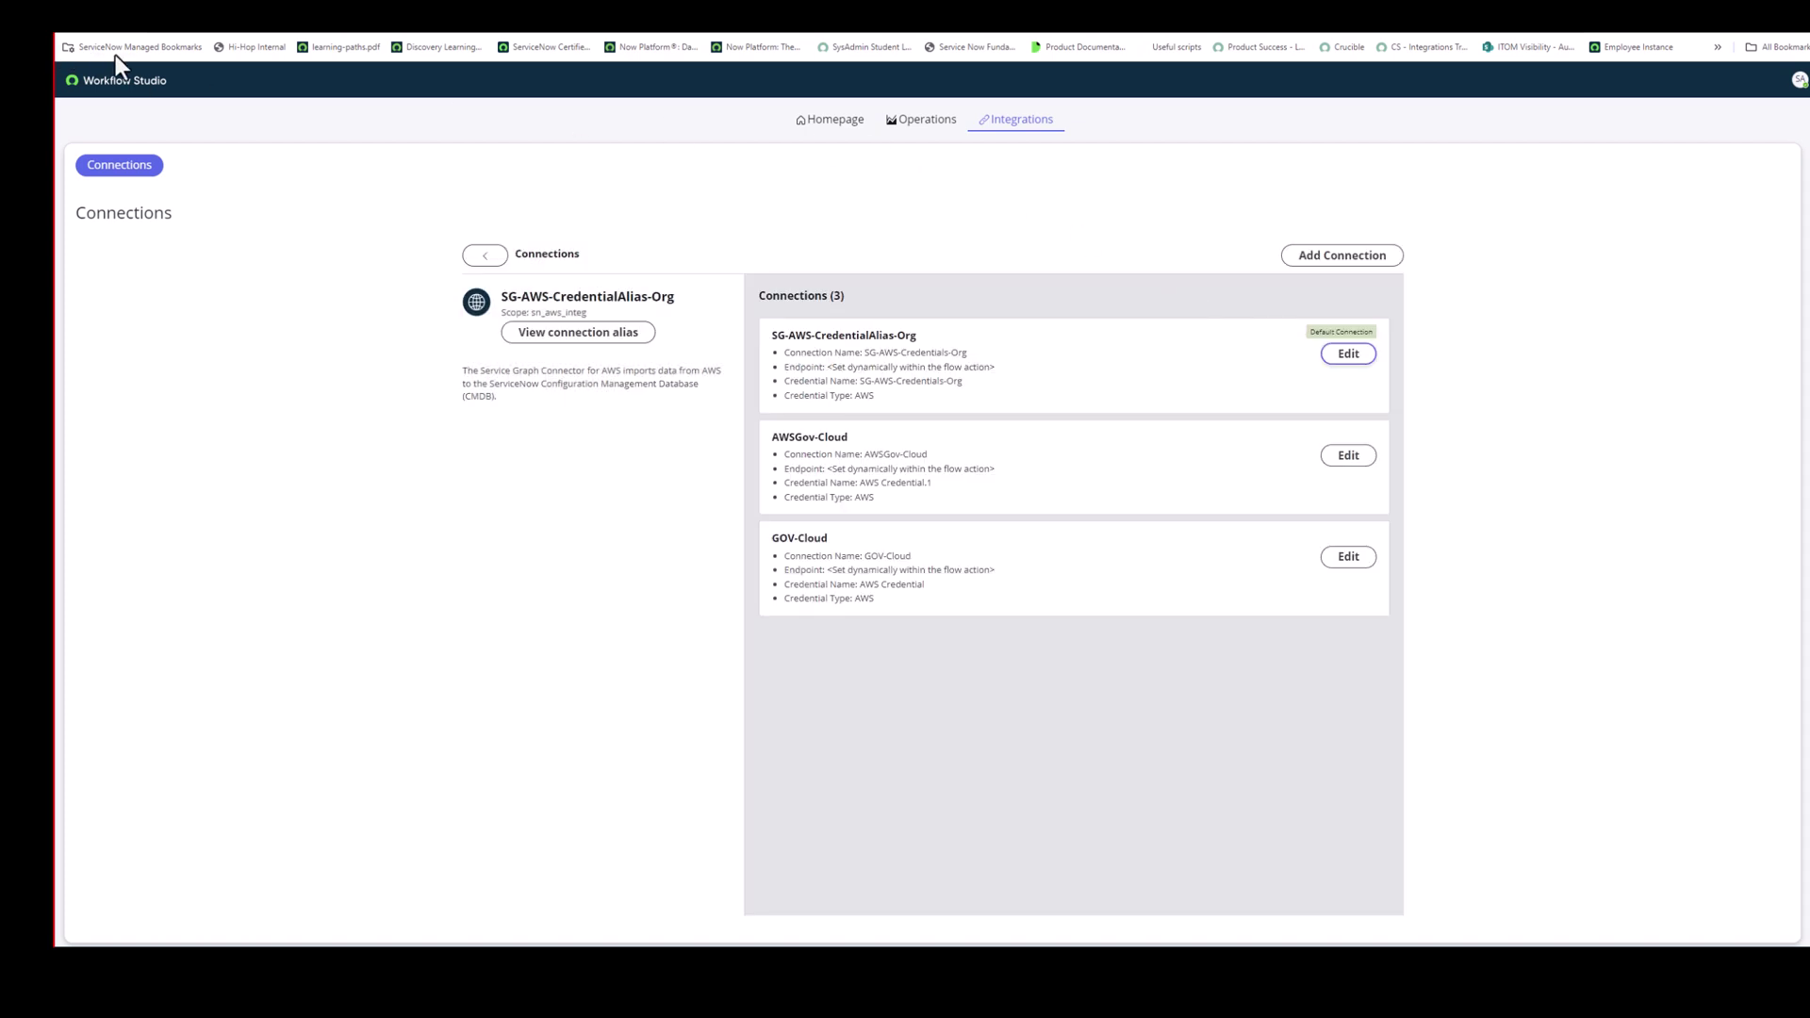
- Return to the guided setup and run Test Connection on the Aws Default Connection record
right_click(69, 27)
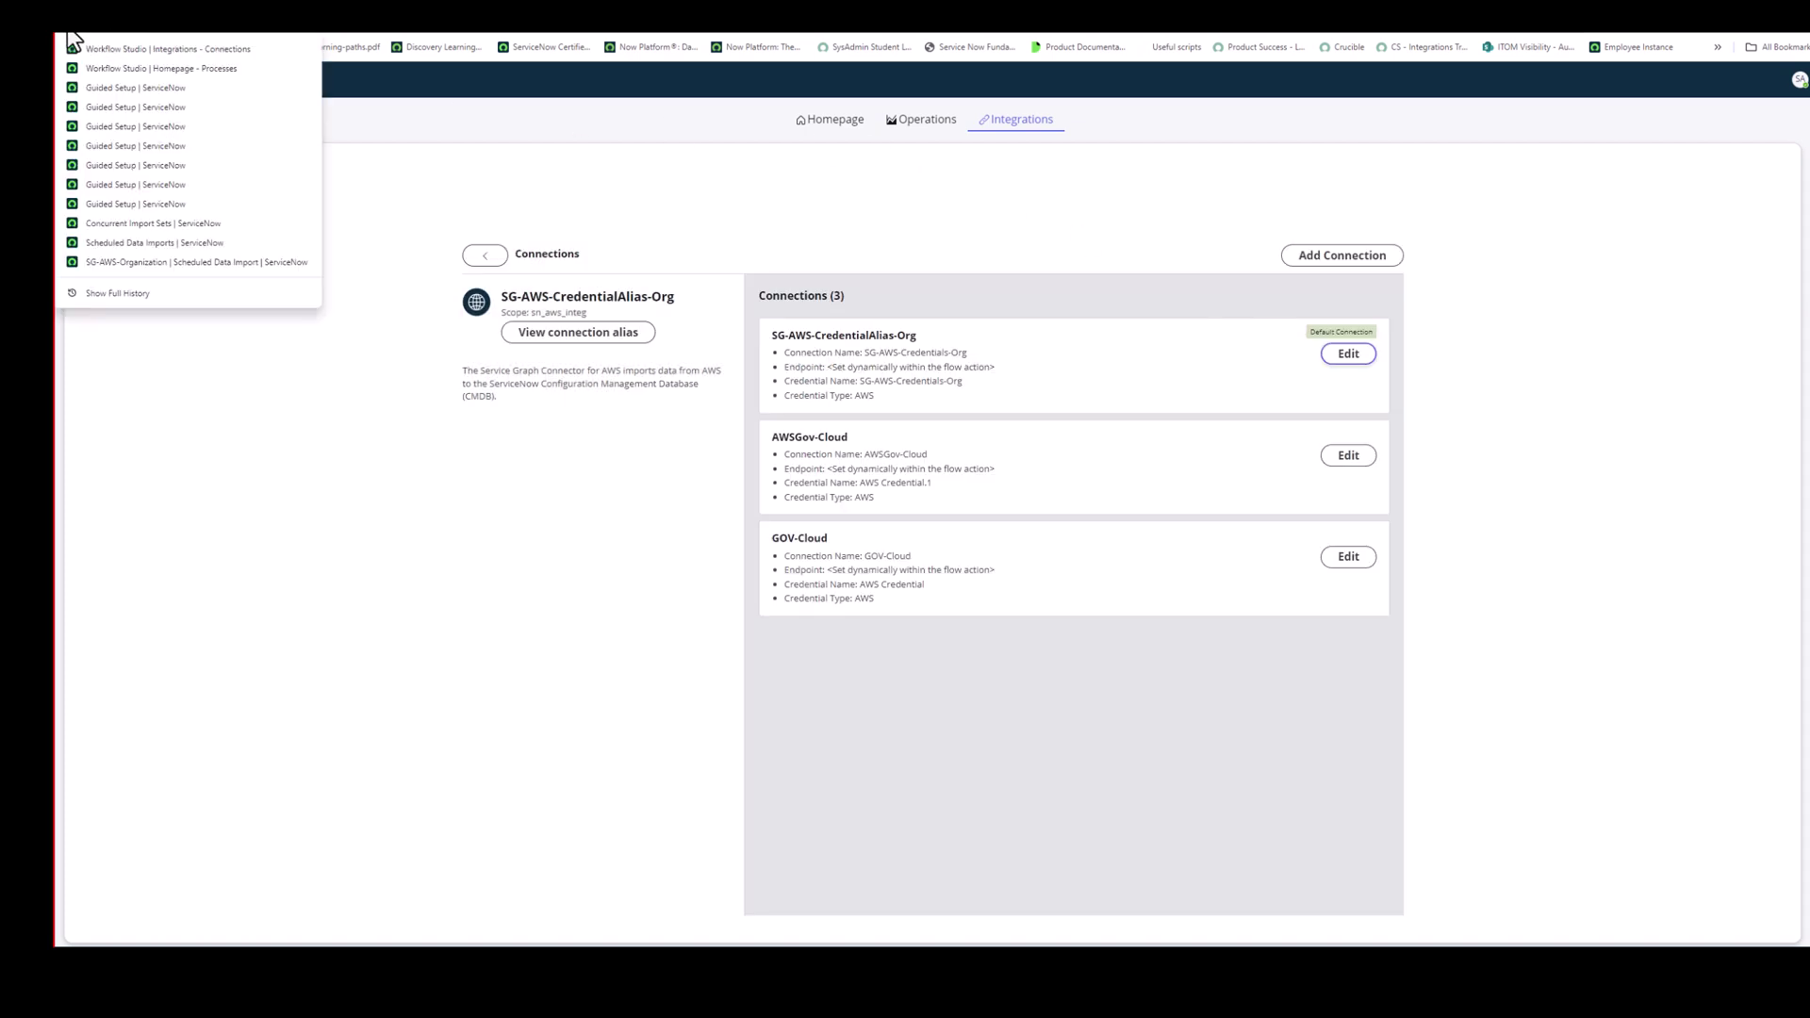
left_click(128, 167)
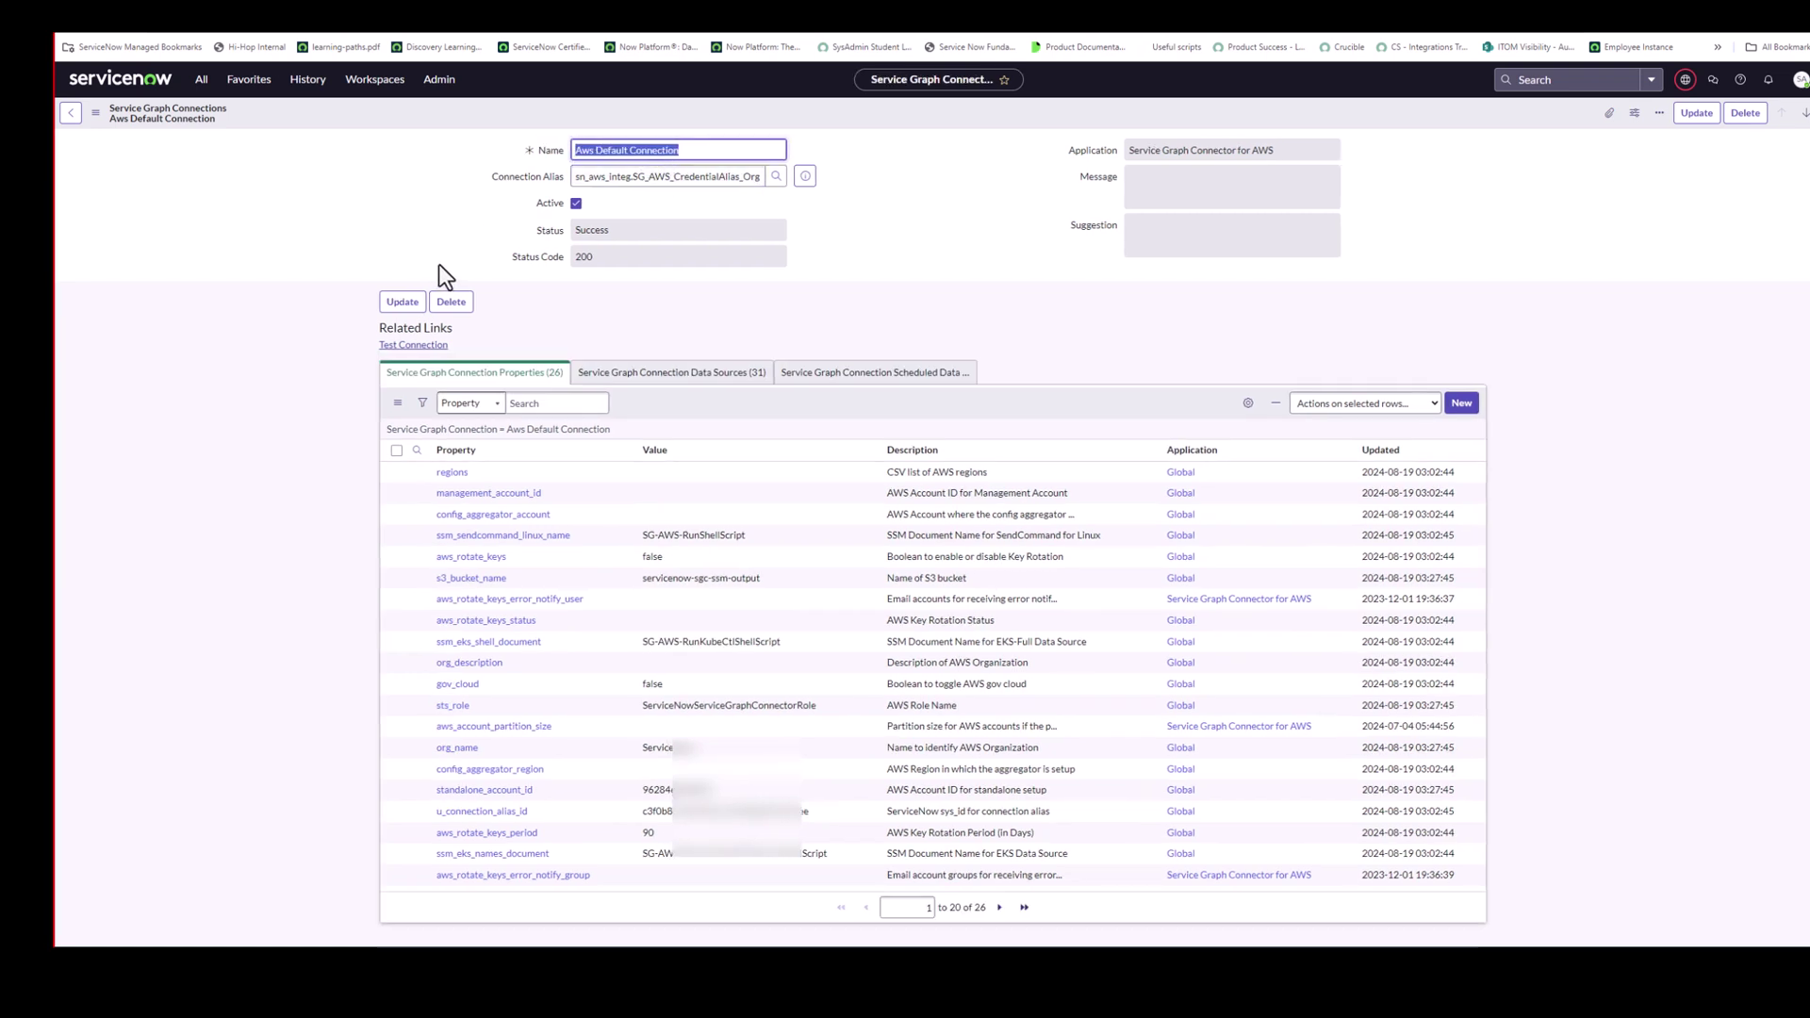
left_click(425, 349)
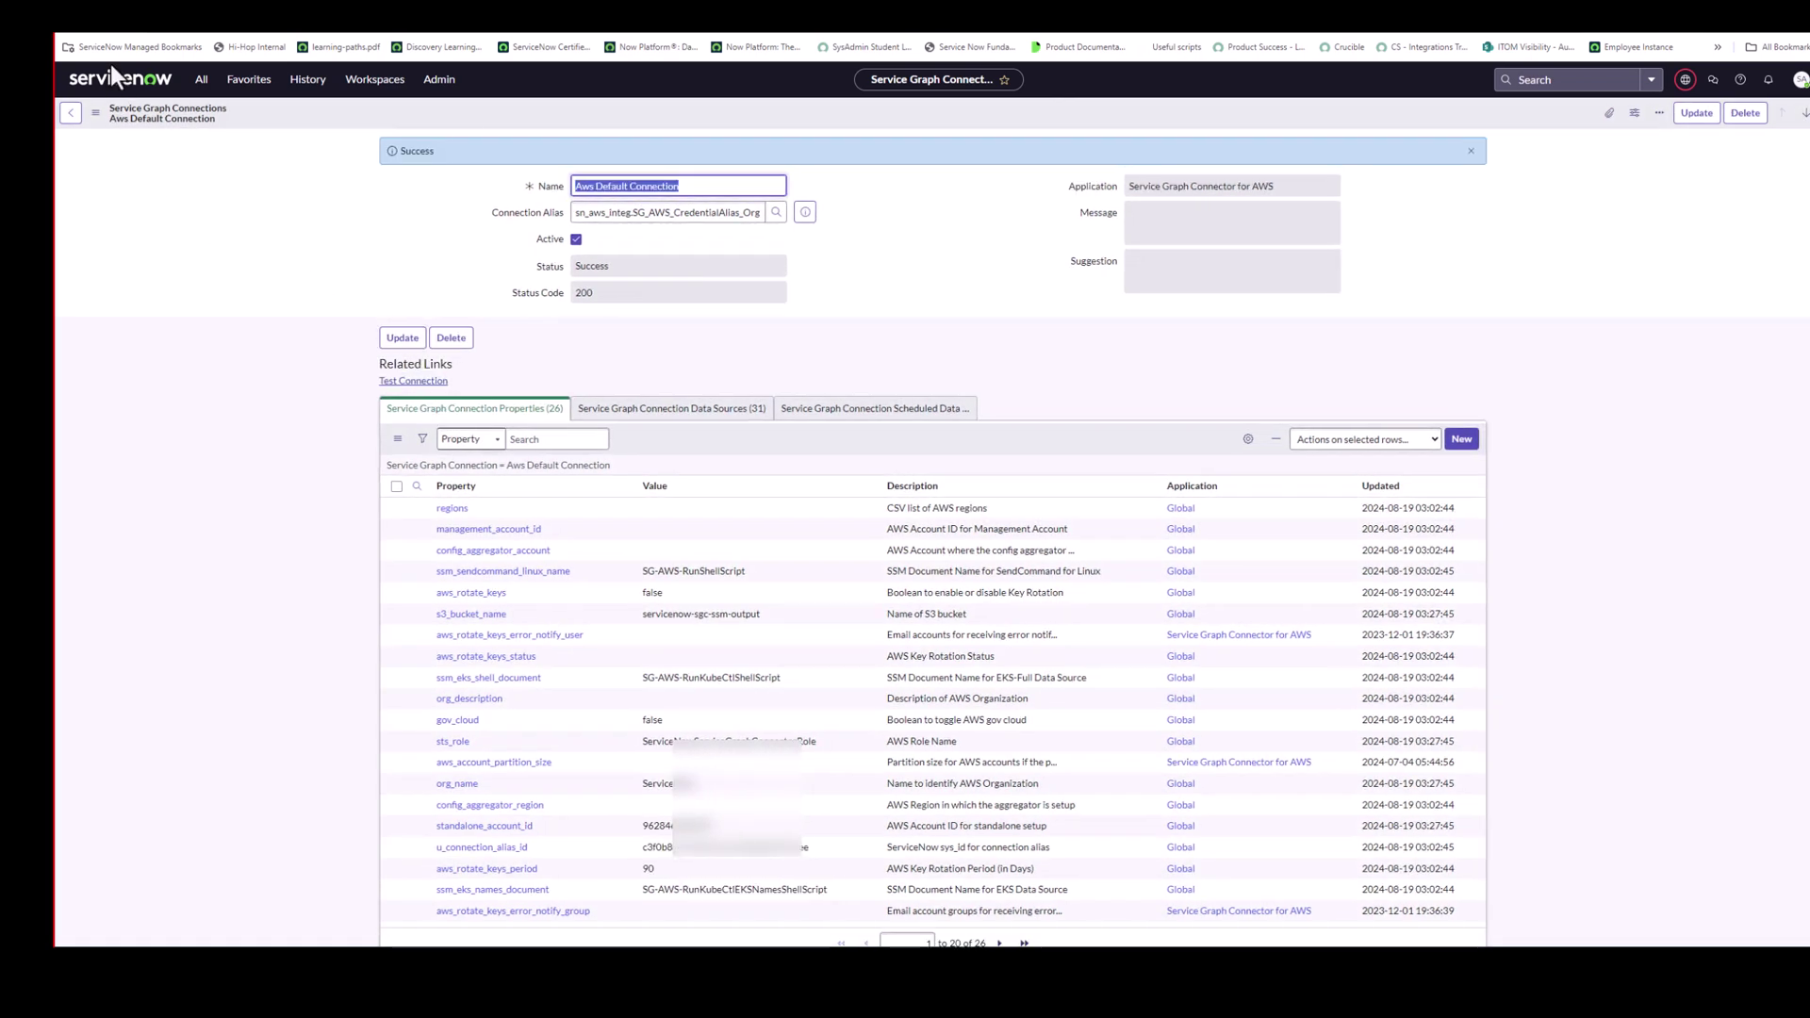
- Open the instance's configuration properties from the guided setup, and inspect the key rotation fields by toggling AWS Rotate Keys on and off
right_click(75, 35)
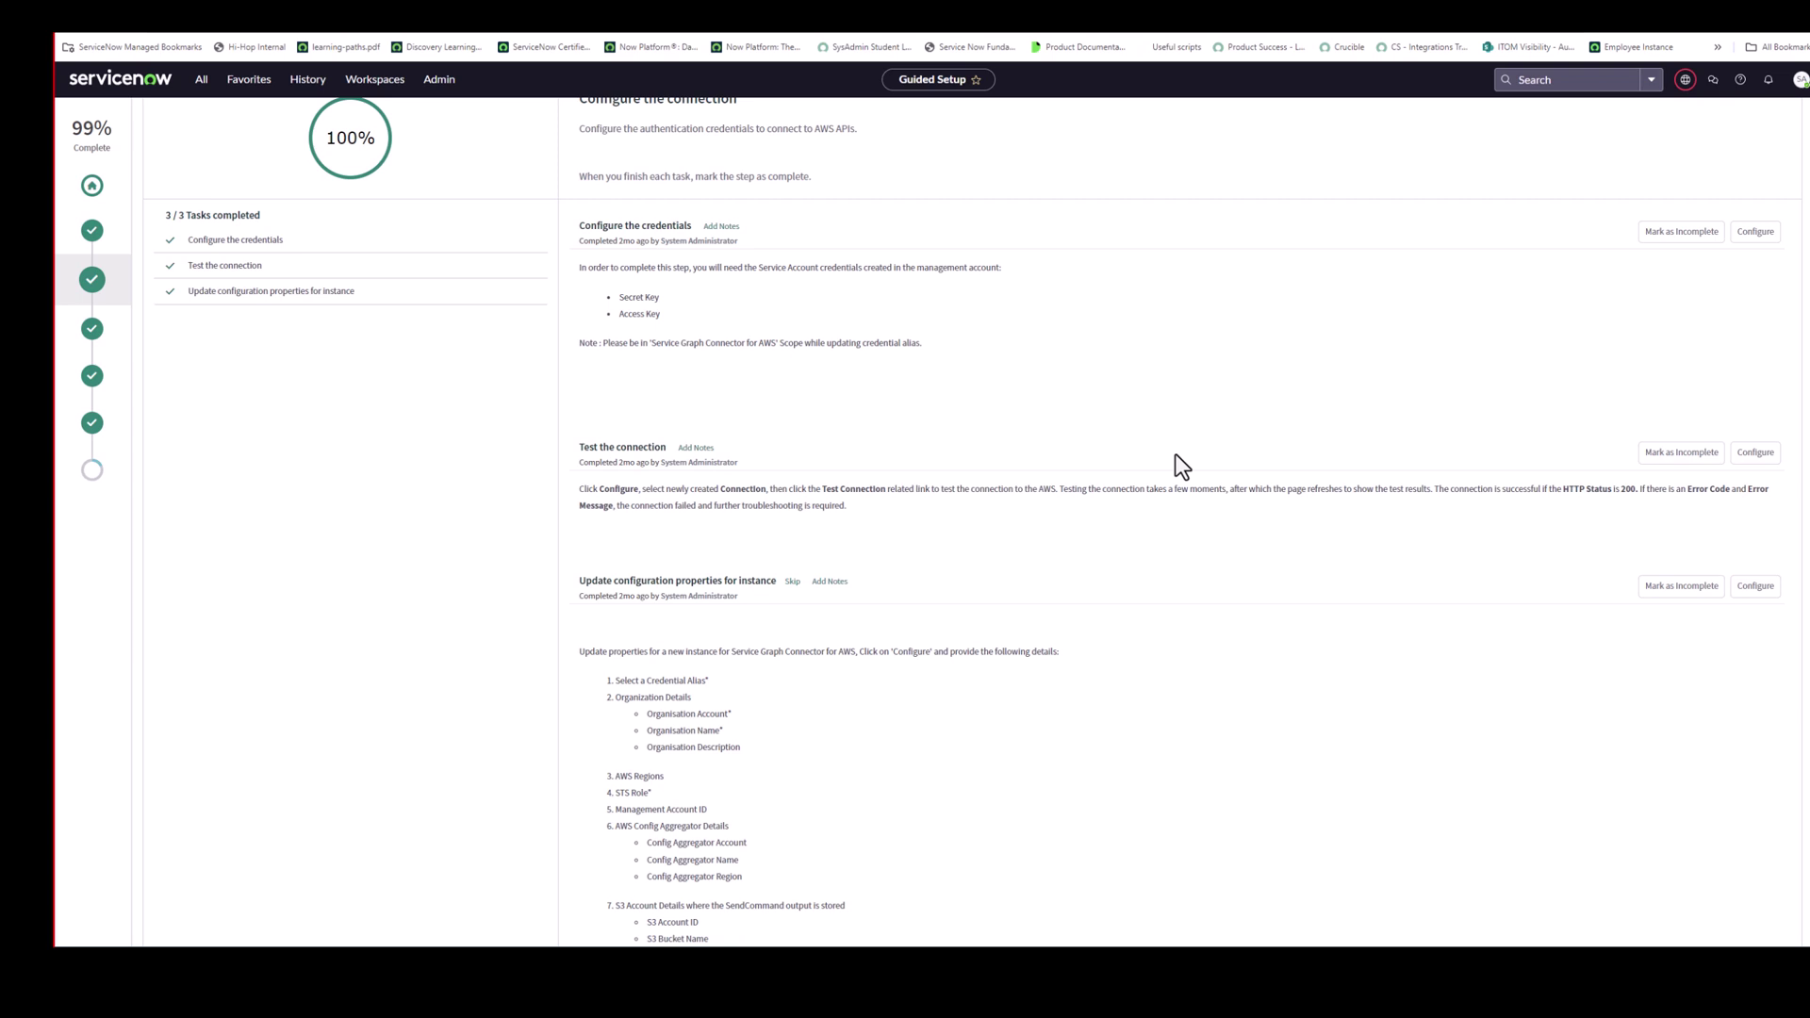
scroll(1175, 455, "down", 3)
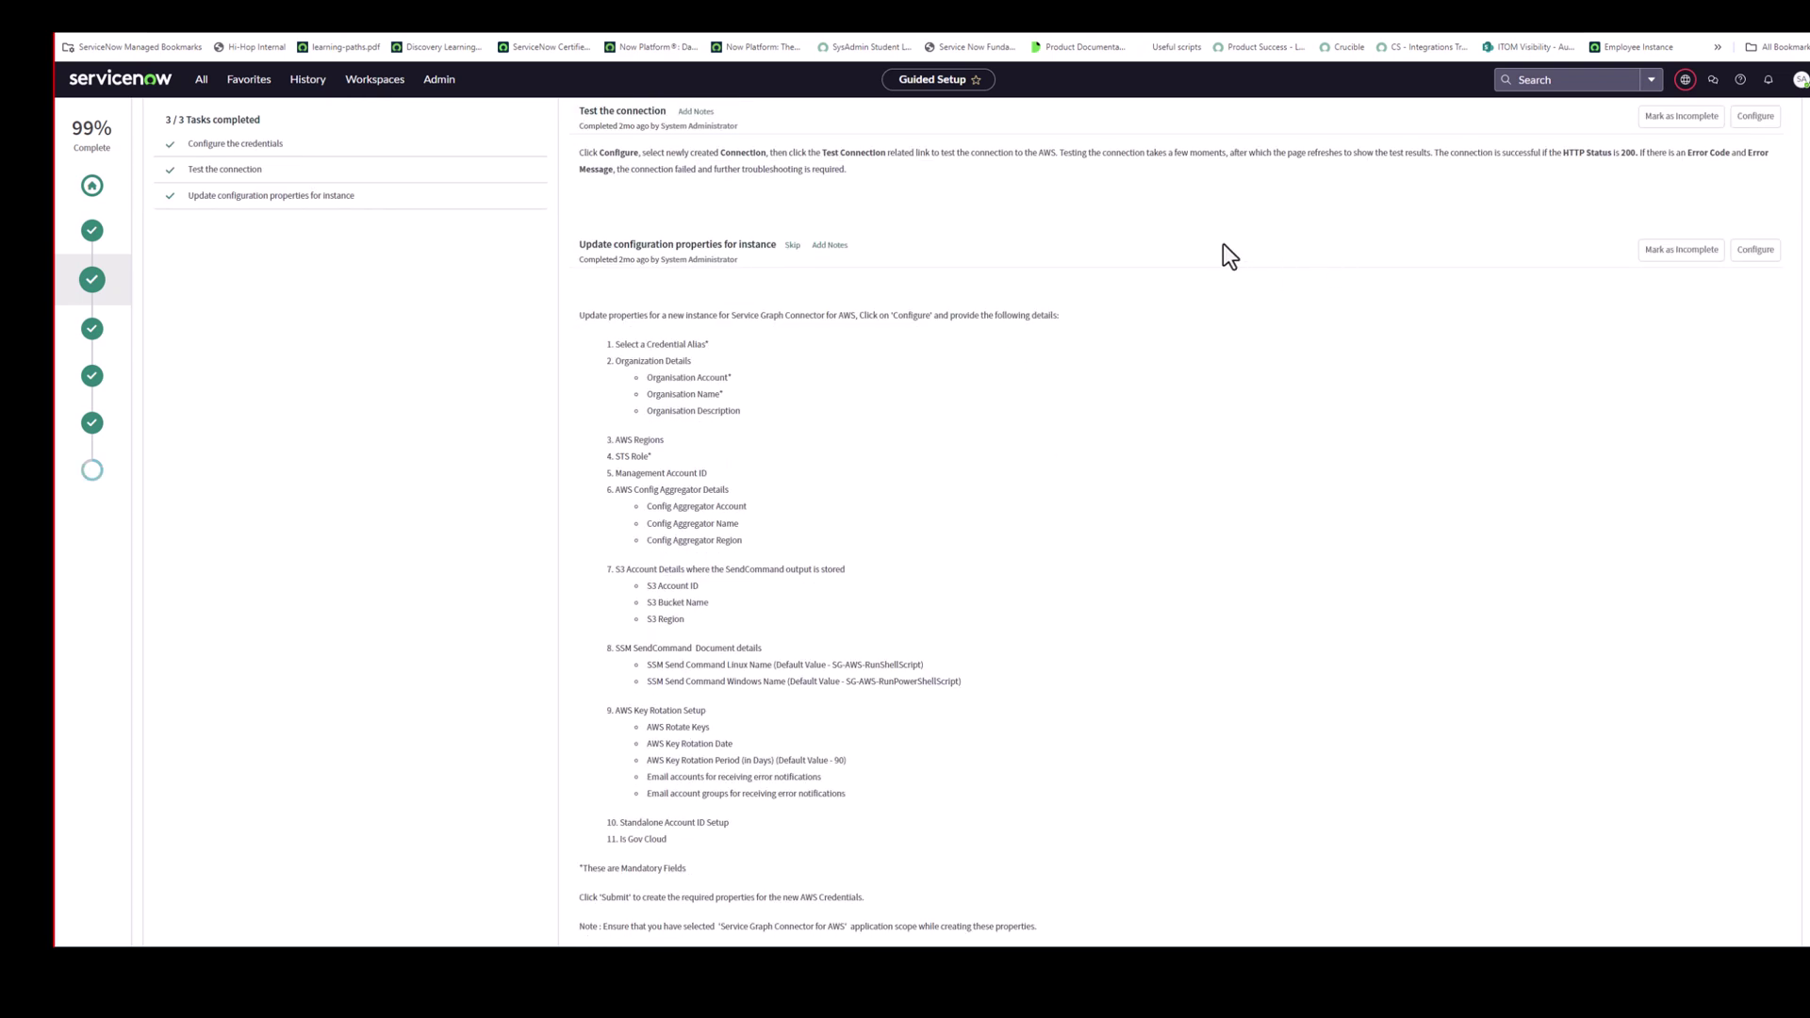
left_click(1755, 263)
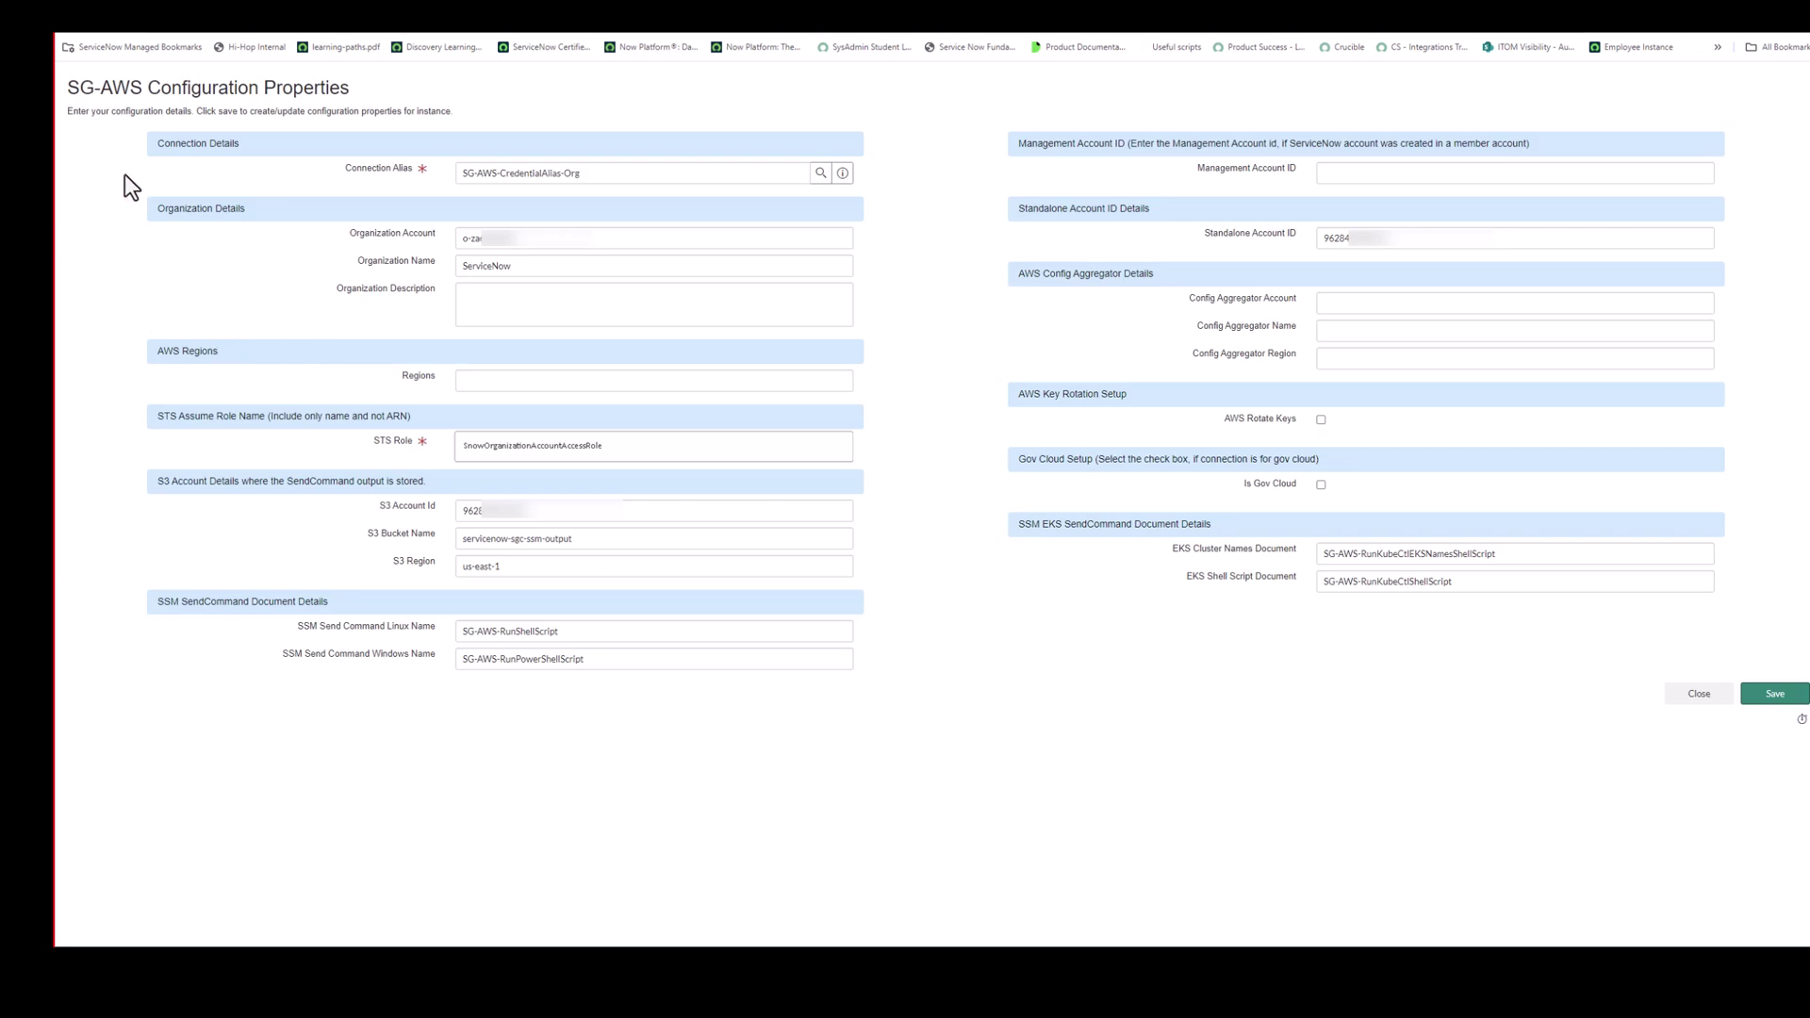
left_click(493, 174)
left_click(1328, 173)
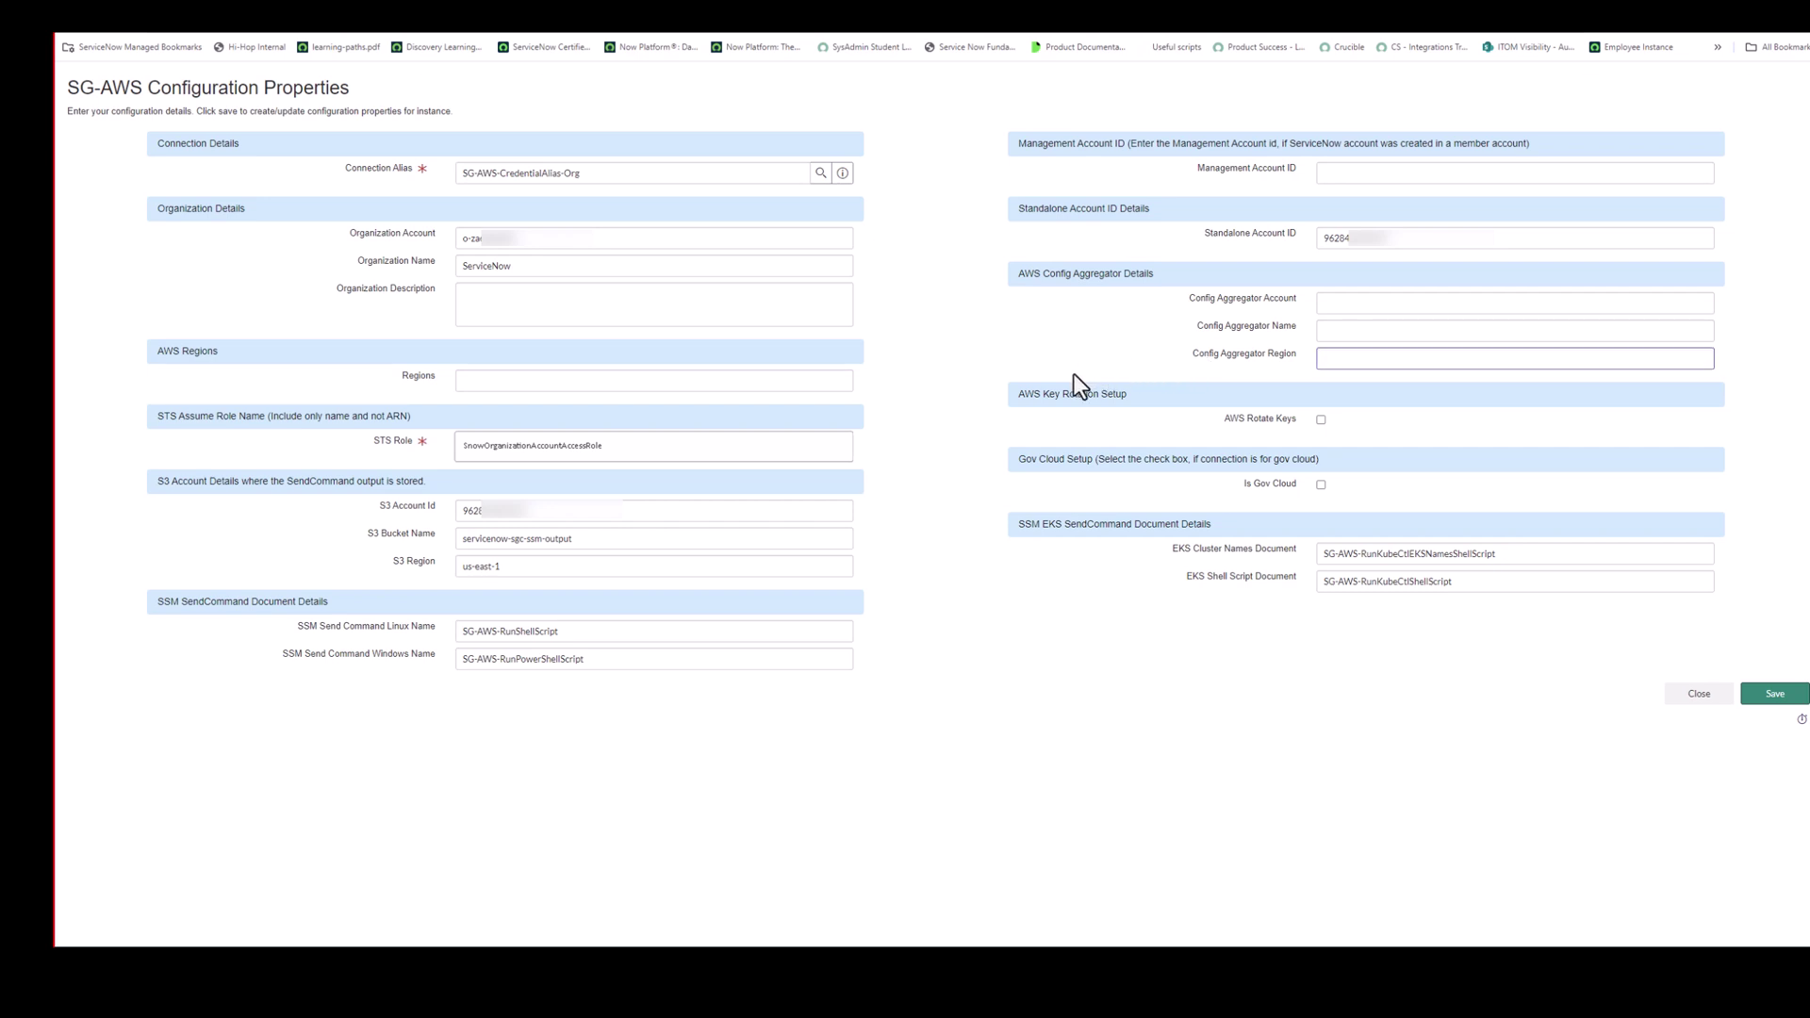
left_click(1320, 420)
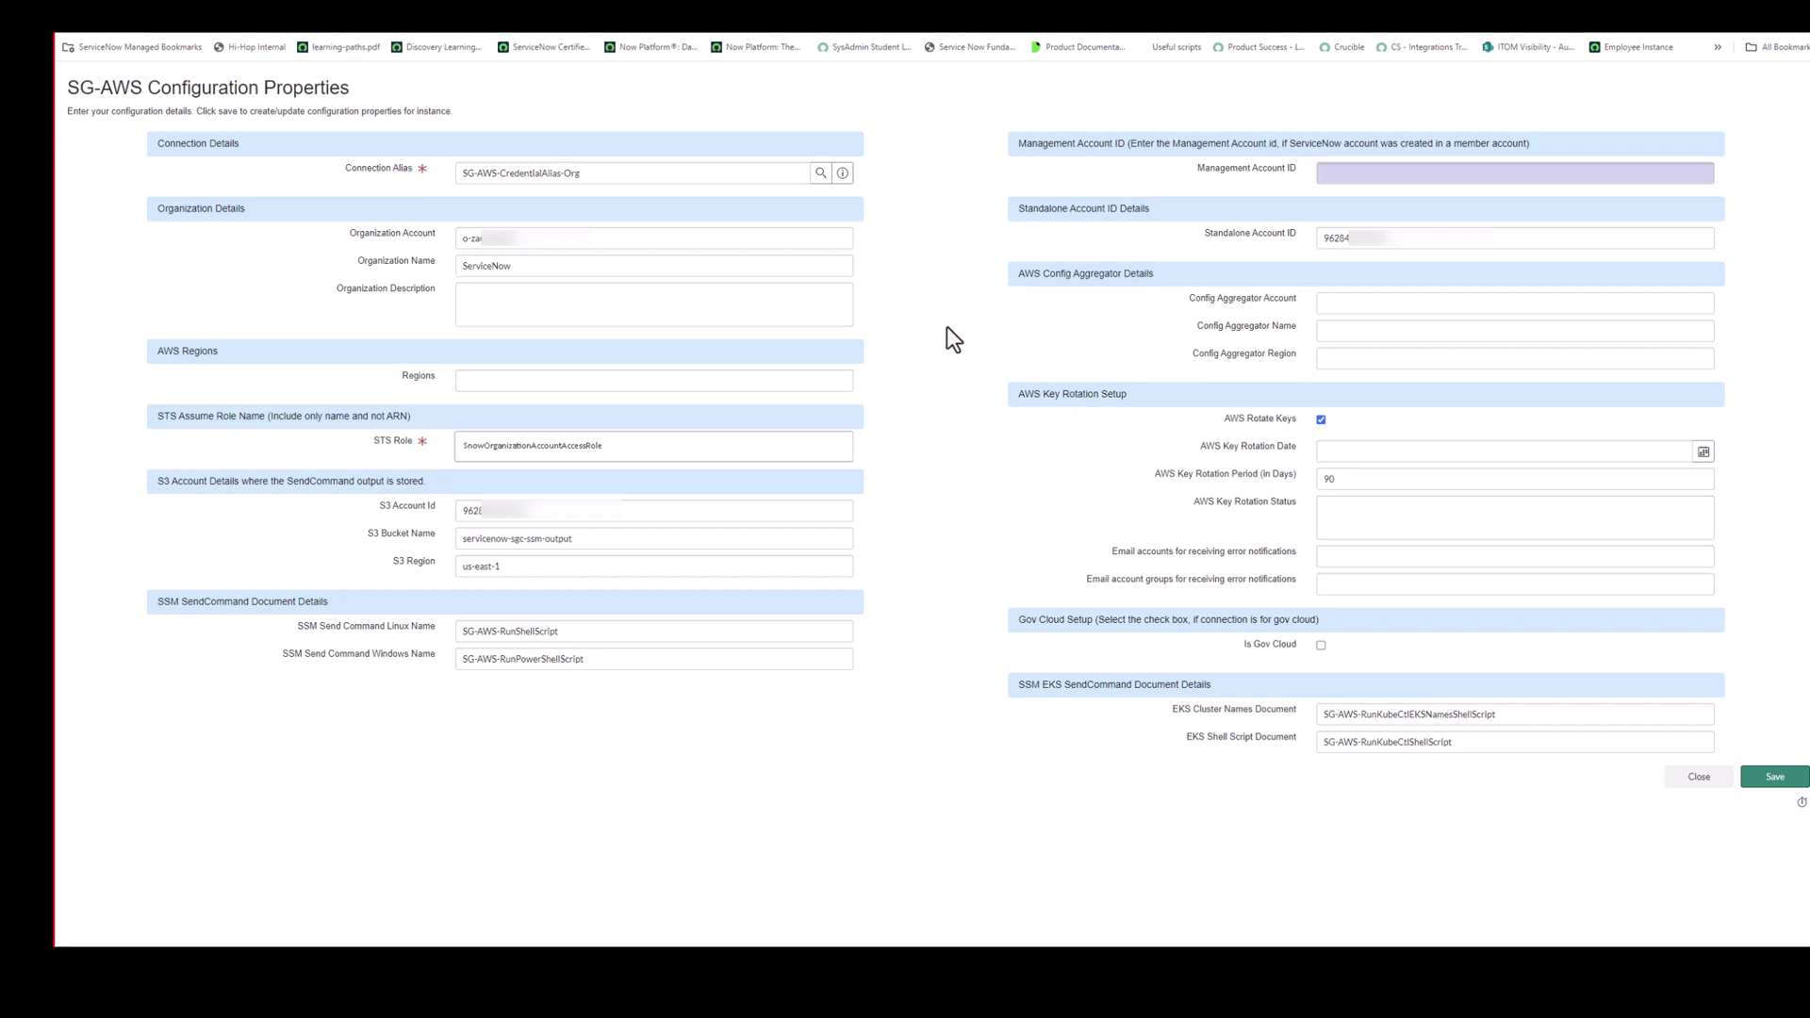
left_click(1320, 420)
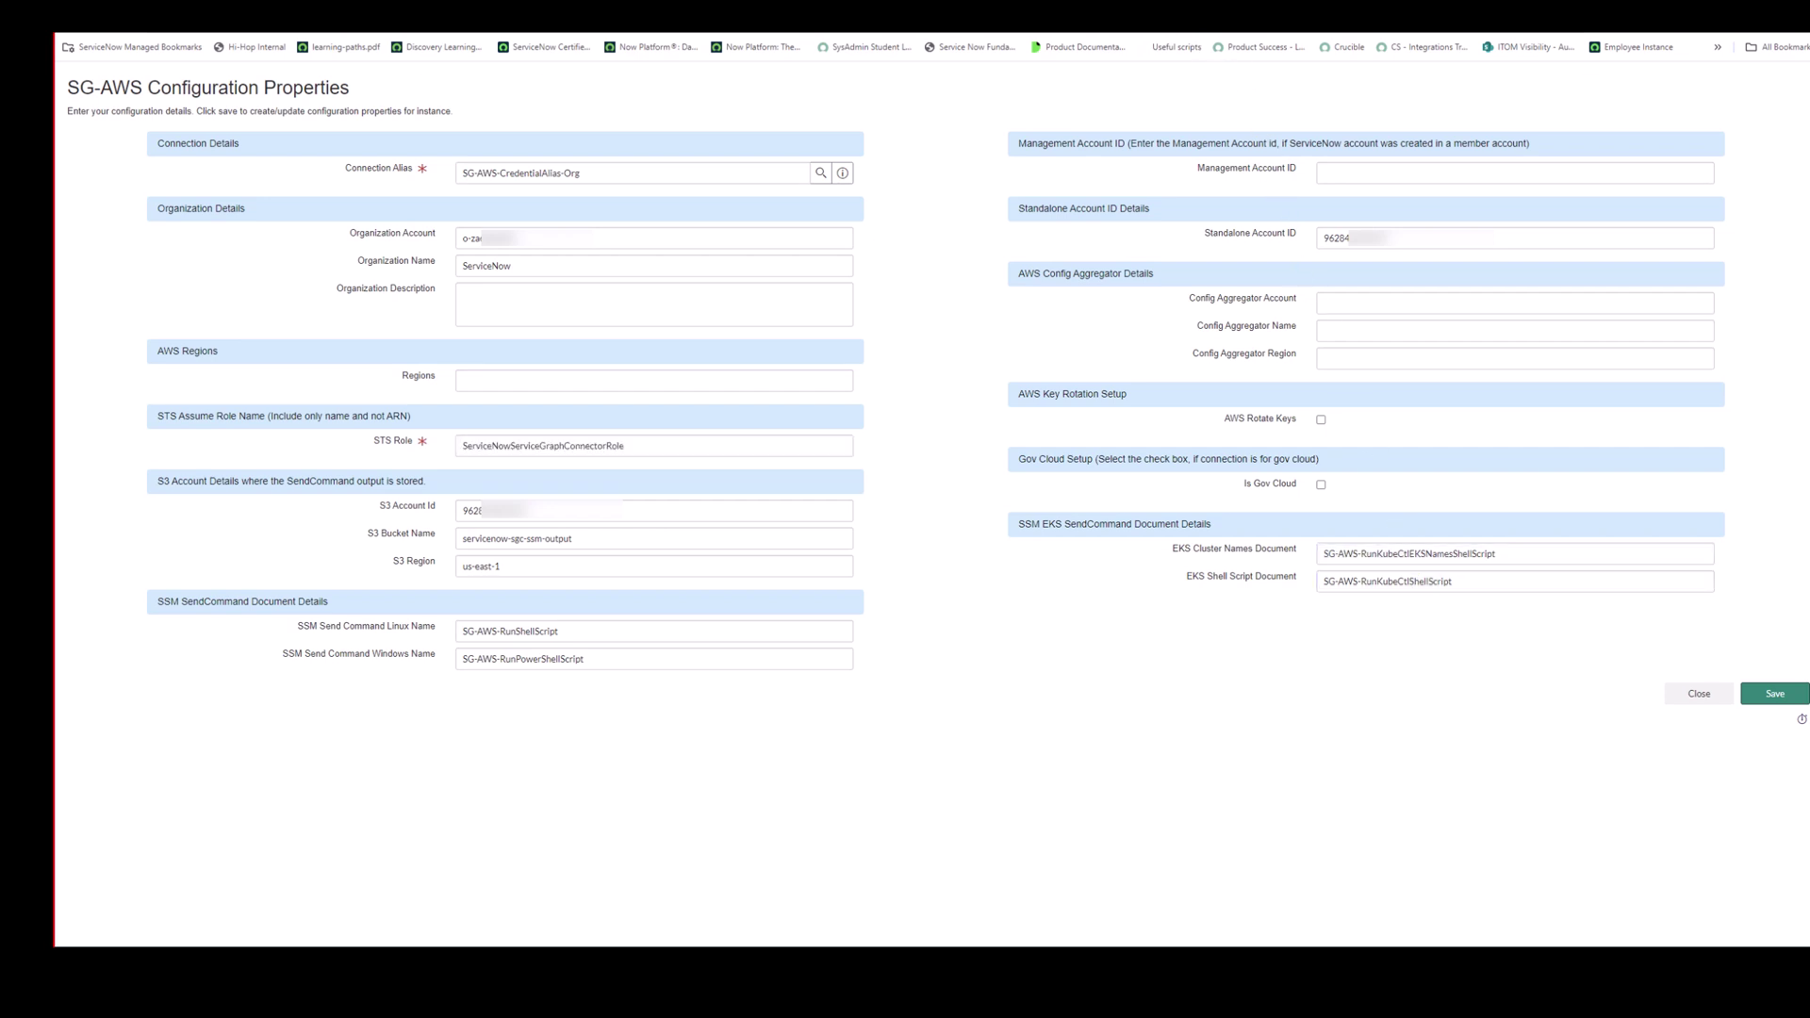
- Close the SG-AWS configuration properties and read the setup details listed under the Update configuration properties for instance task
key("ctrl+w")
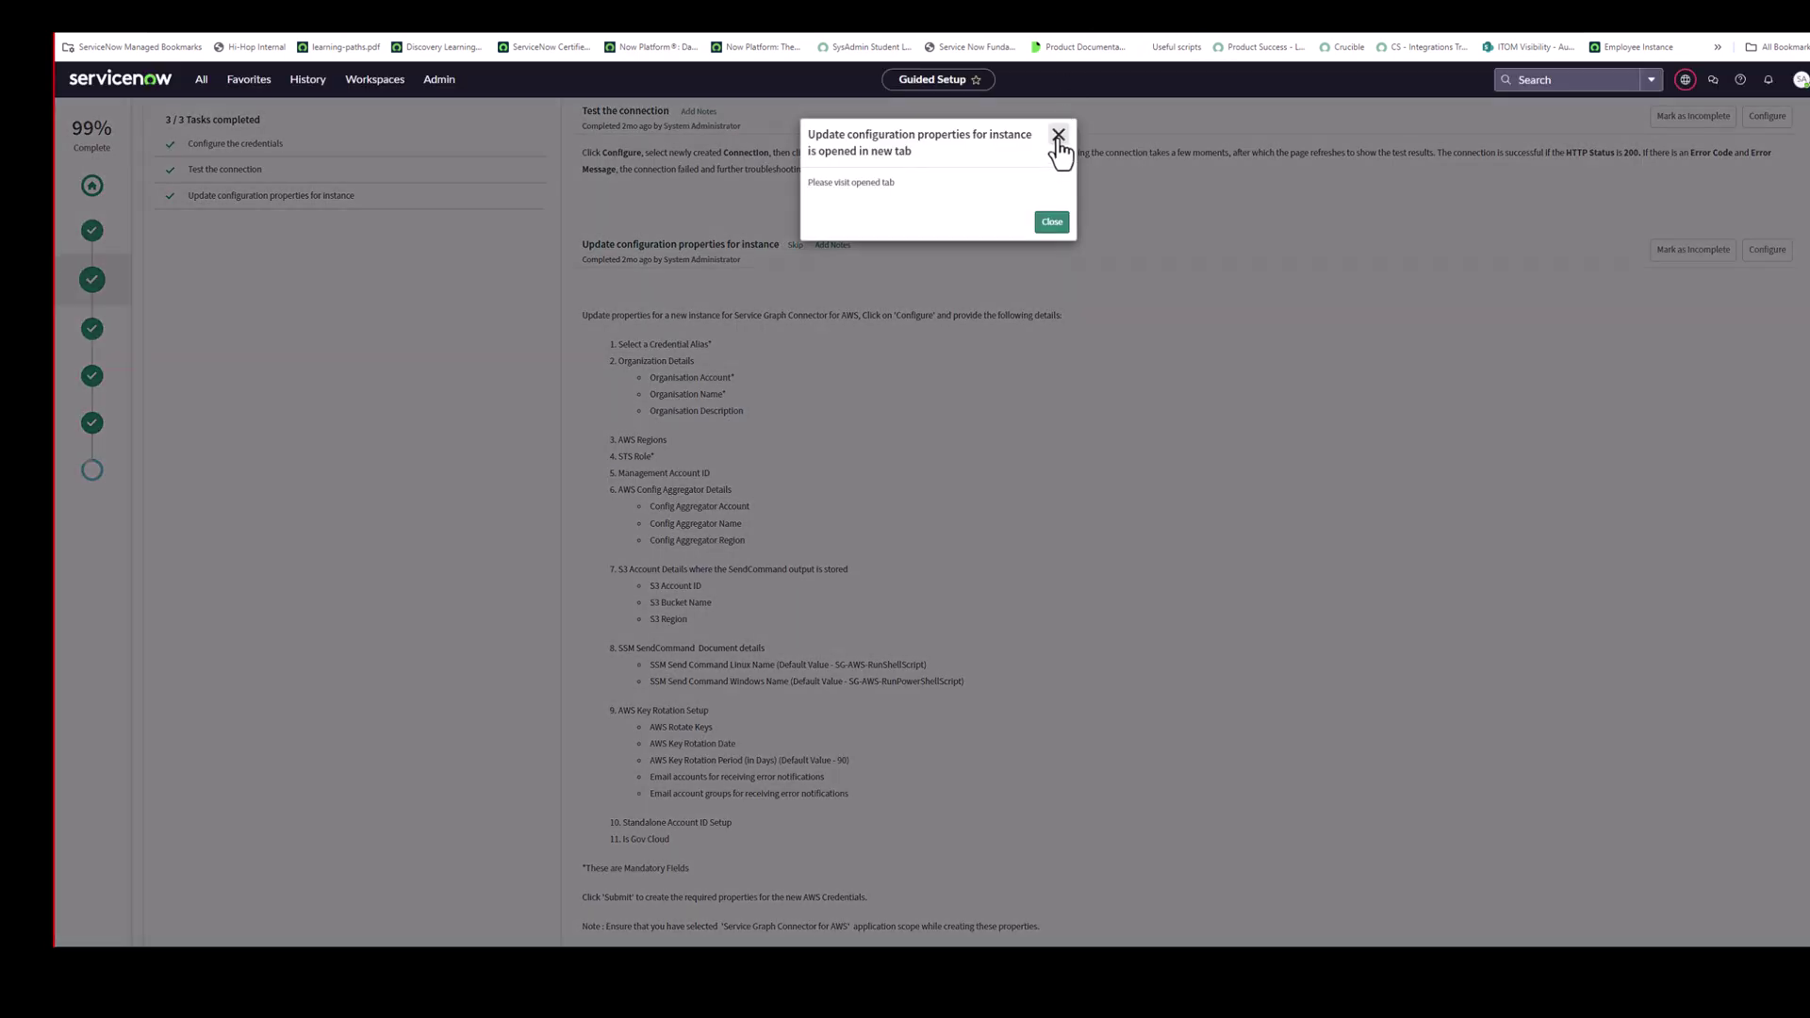
left_click(1057, 135)
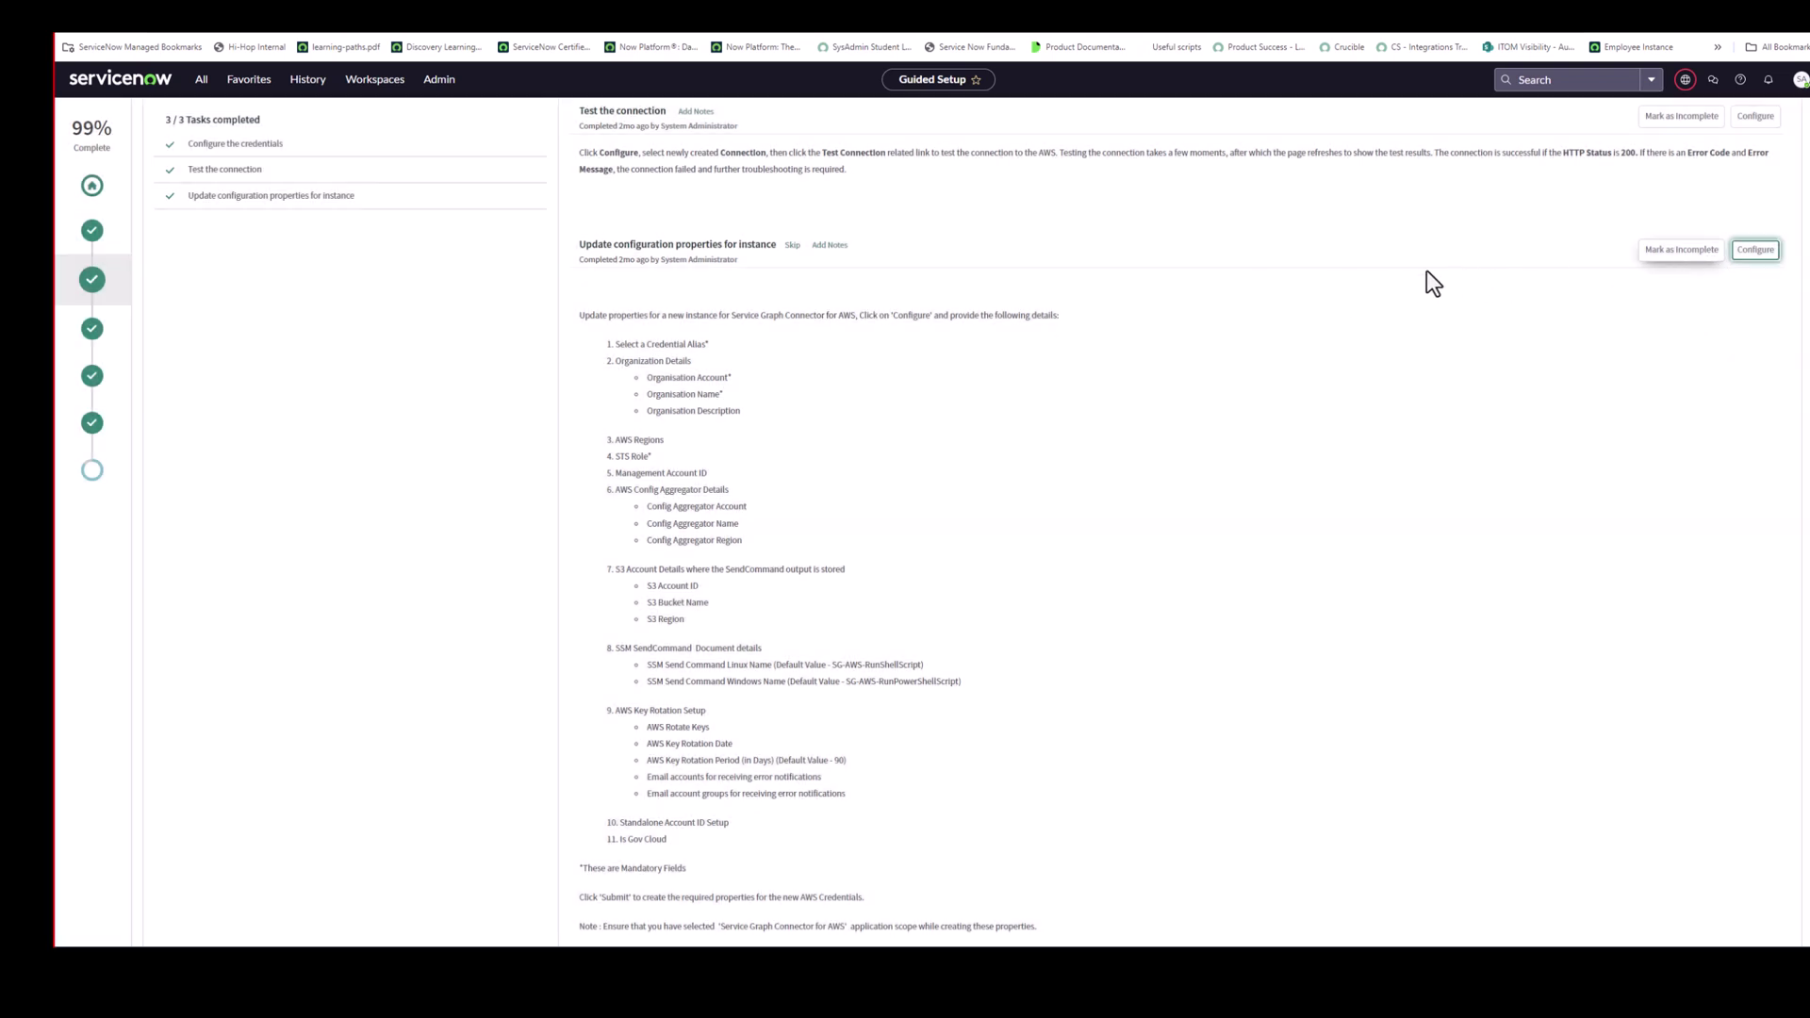
scroll(1038, 540, "down", 3)
scroll(1037, 566, "down", 7)
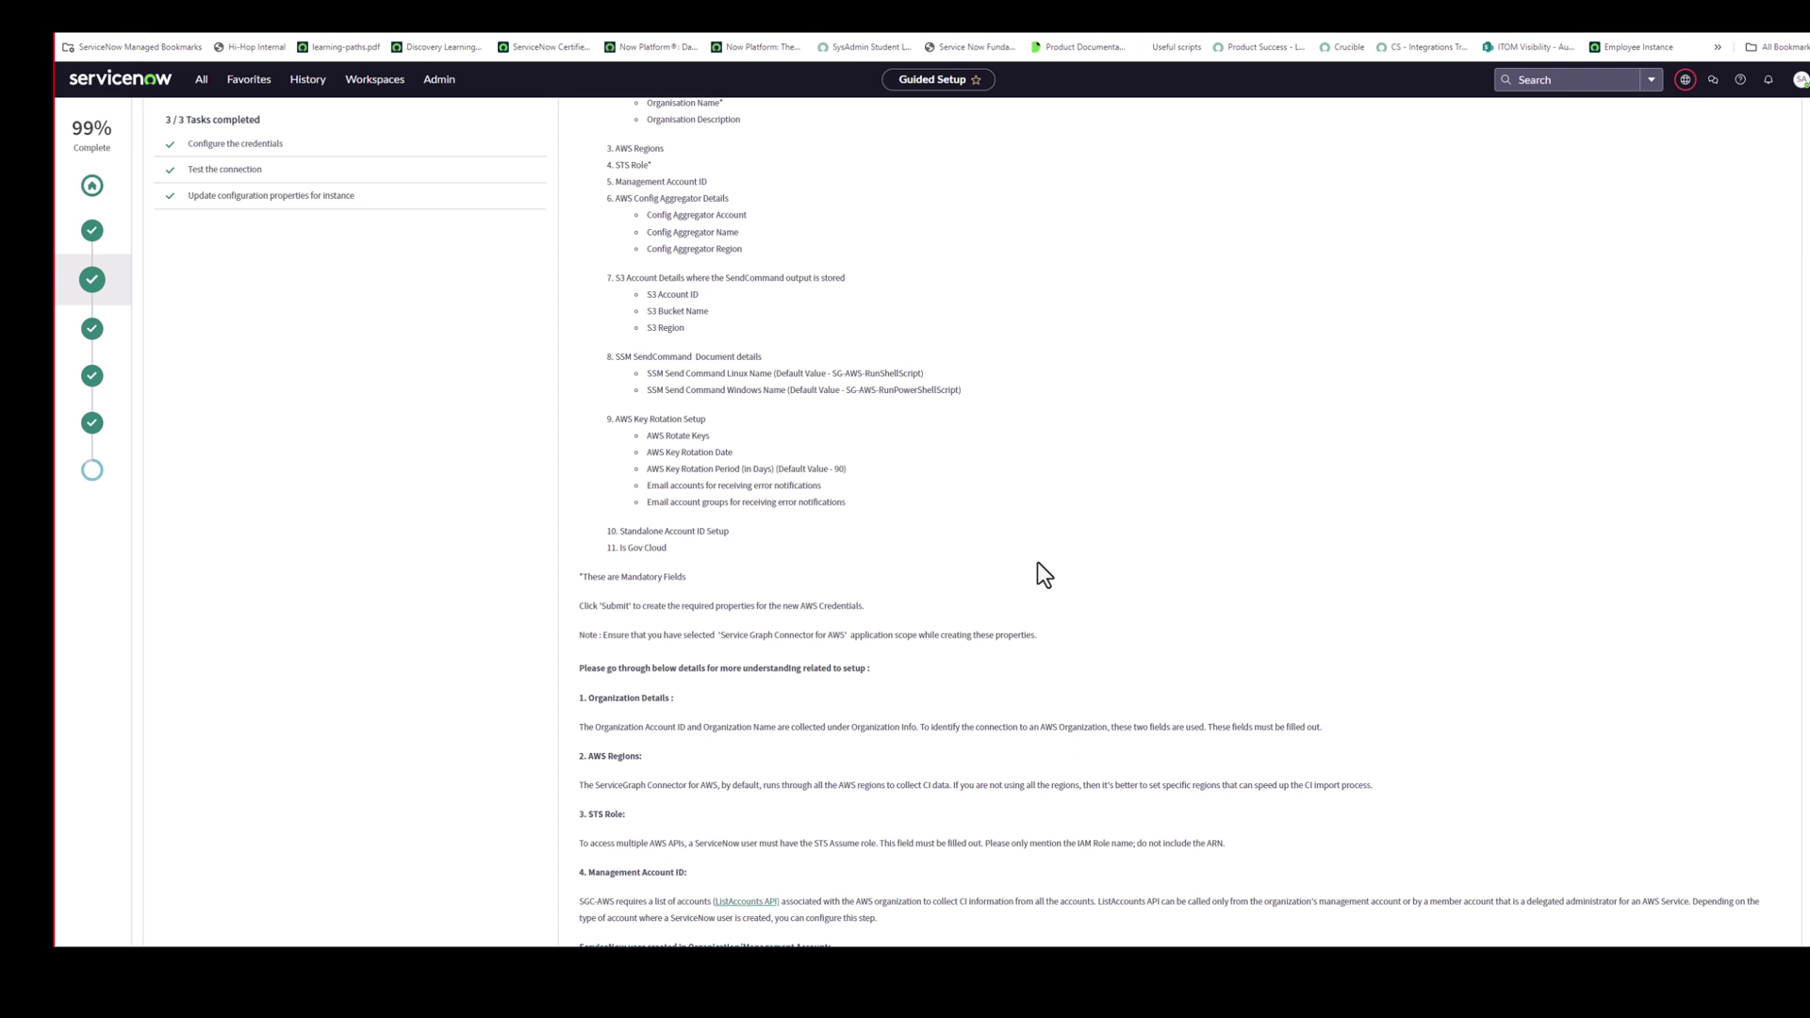
scroll(411, 627, "down", 5)
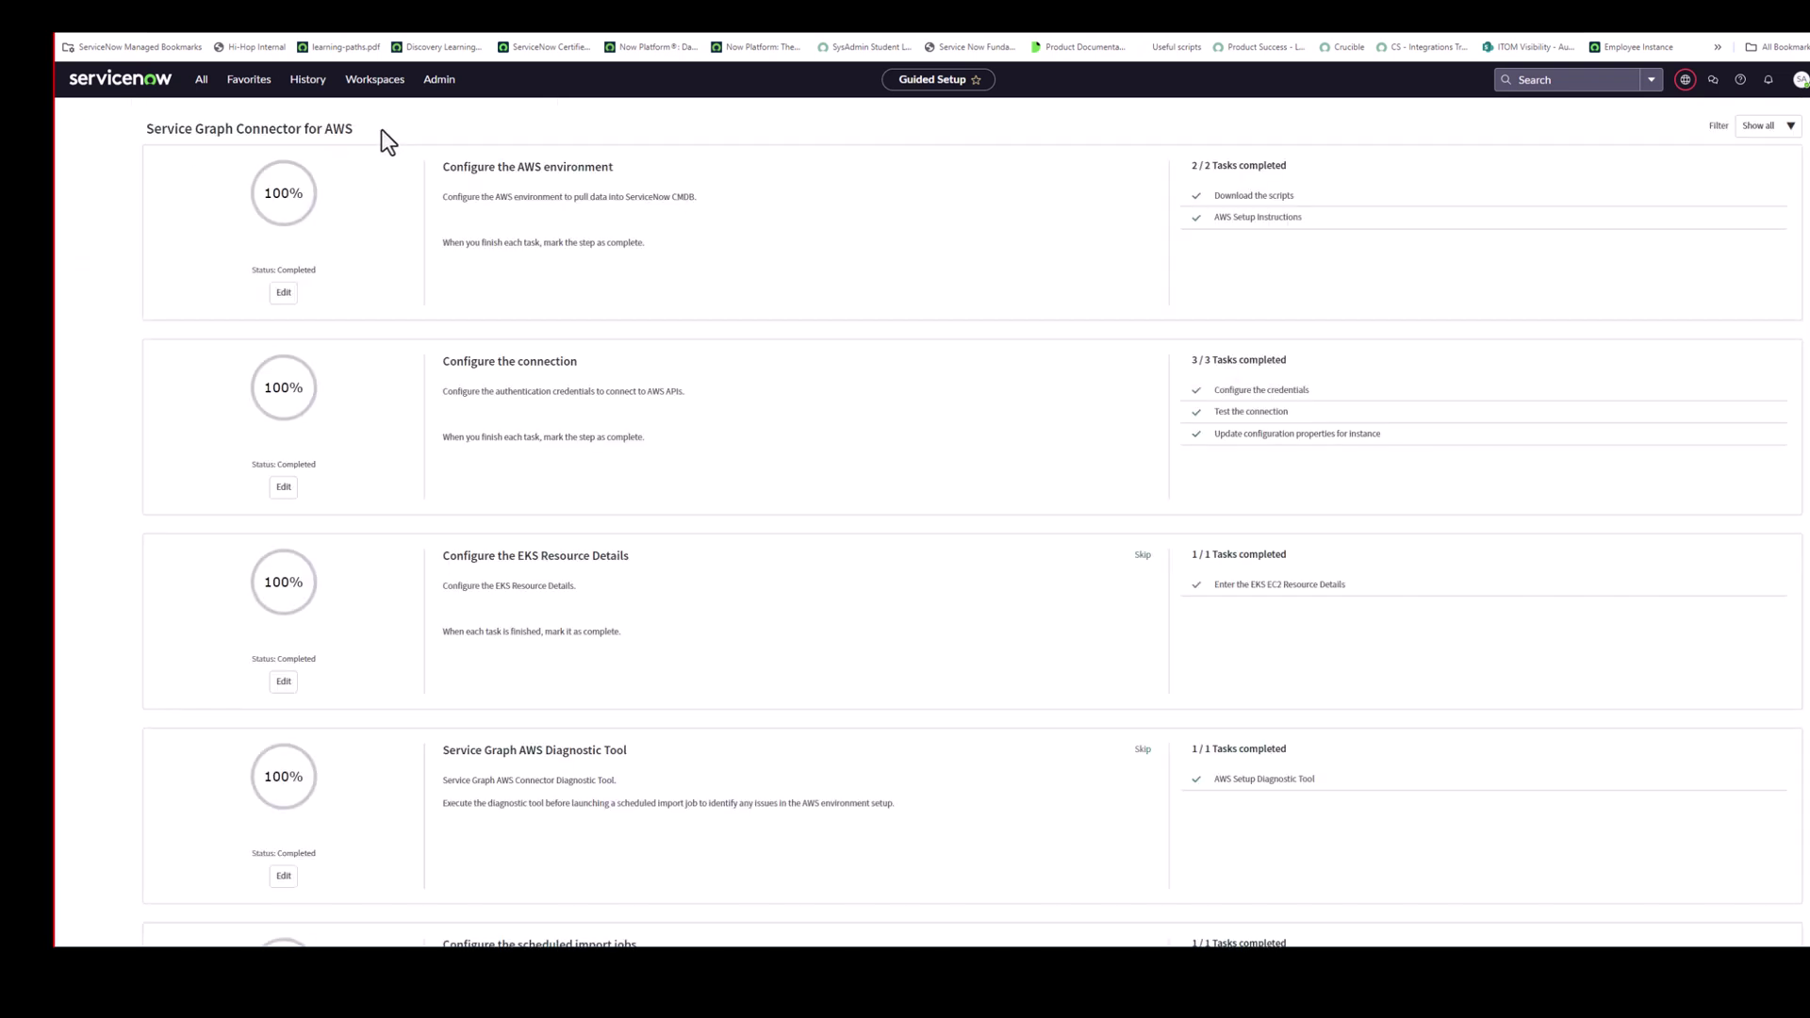
- Try out a new active EKS EC2 resource record for us-west-1 on Aws Default Connection, and leave it without saving
scroll(647, 335, "down", 4)
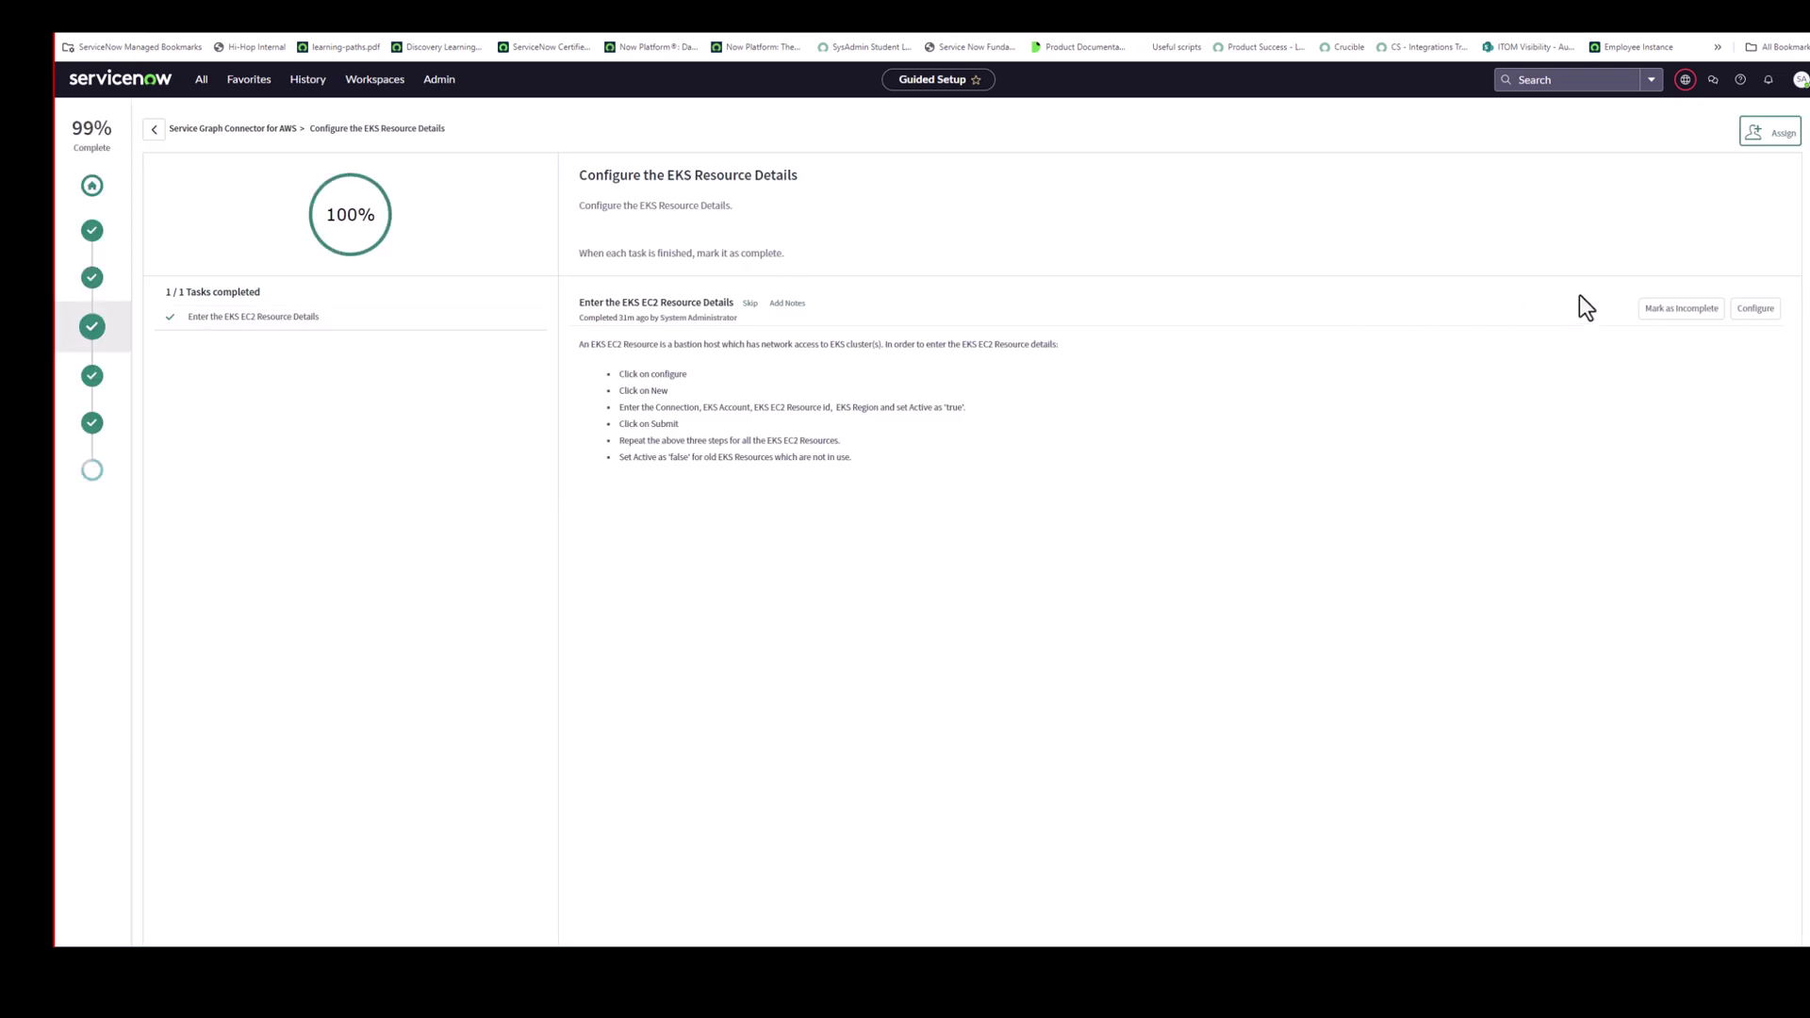
left_click(1759, 310)
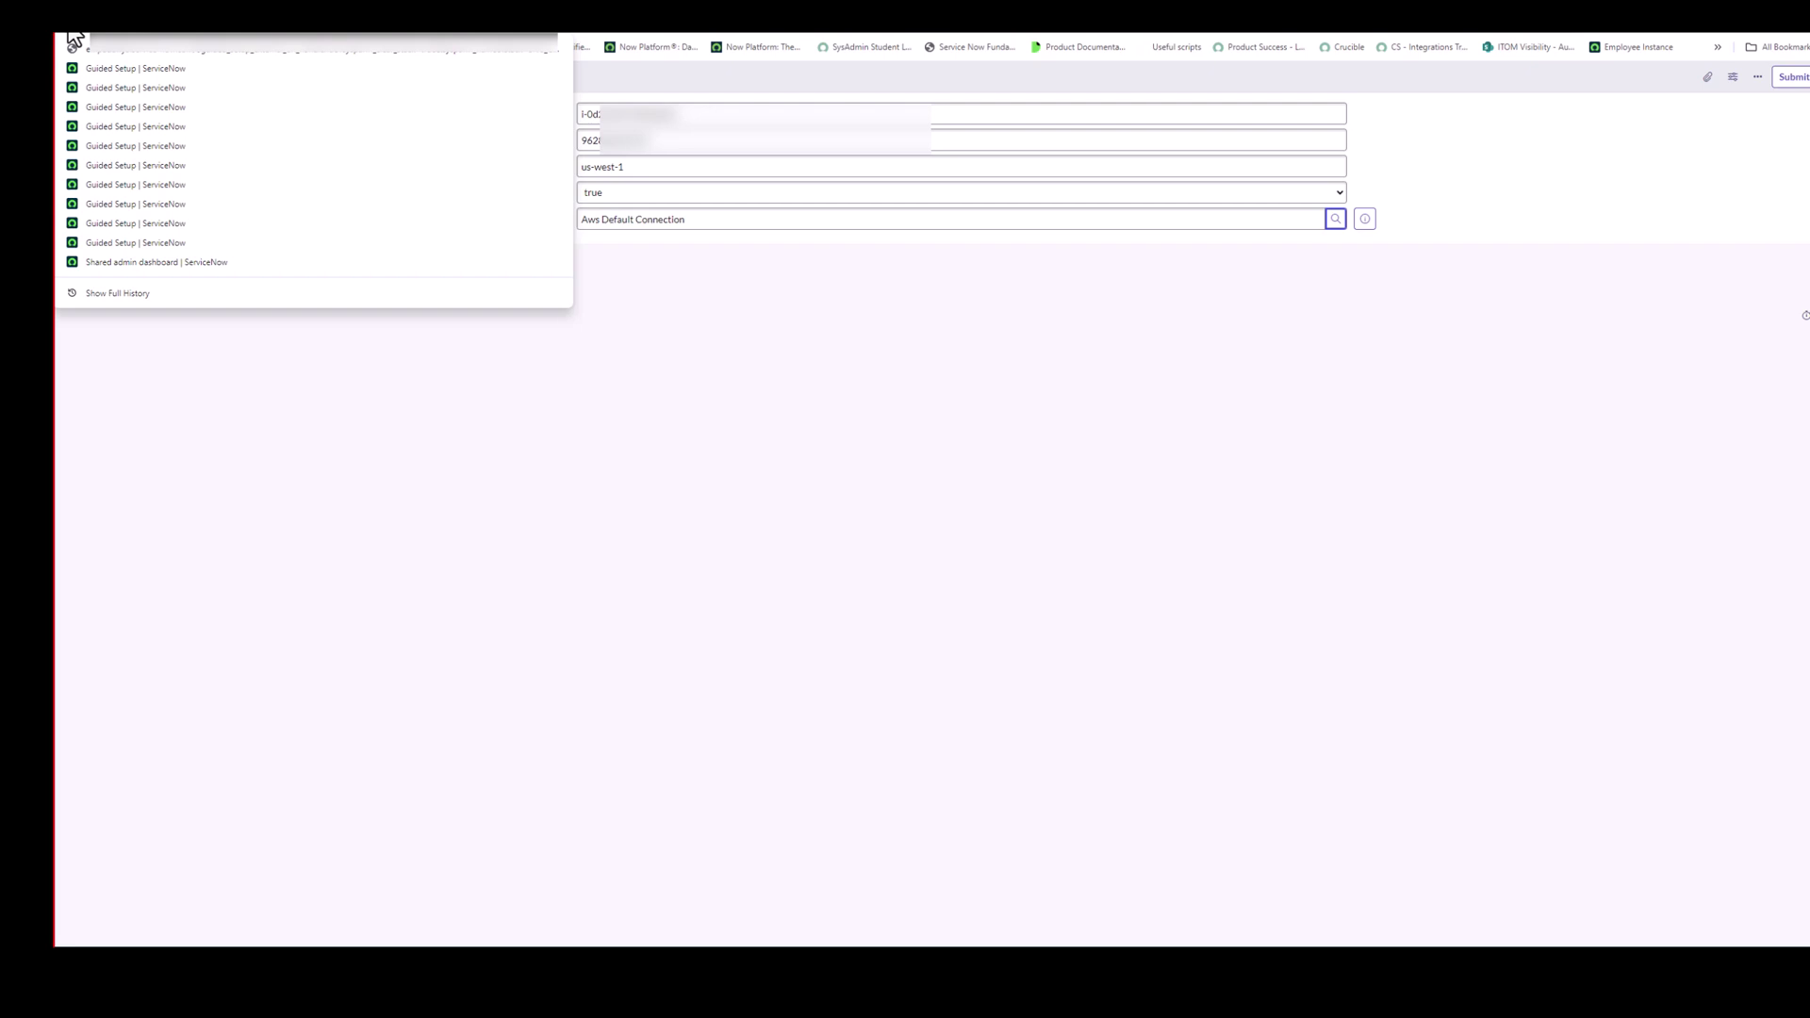
left_click(117, 69)
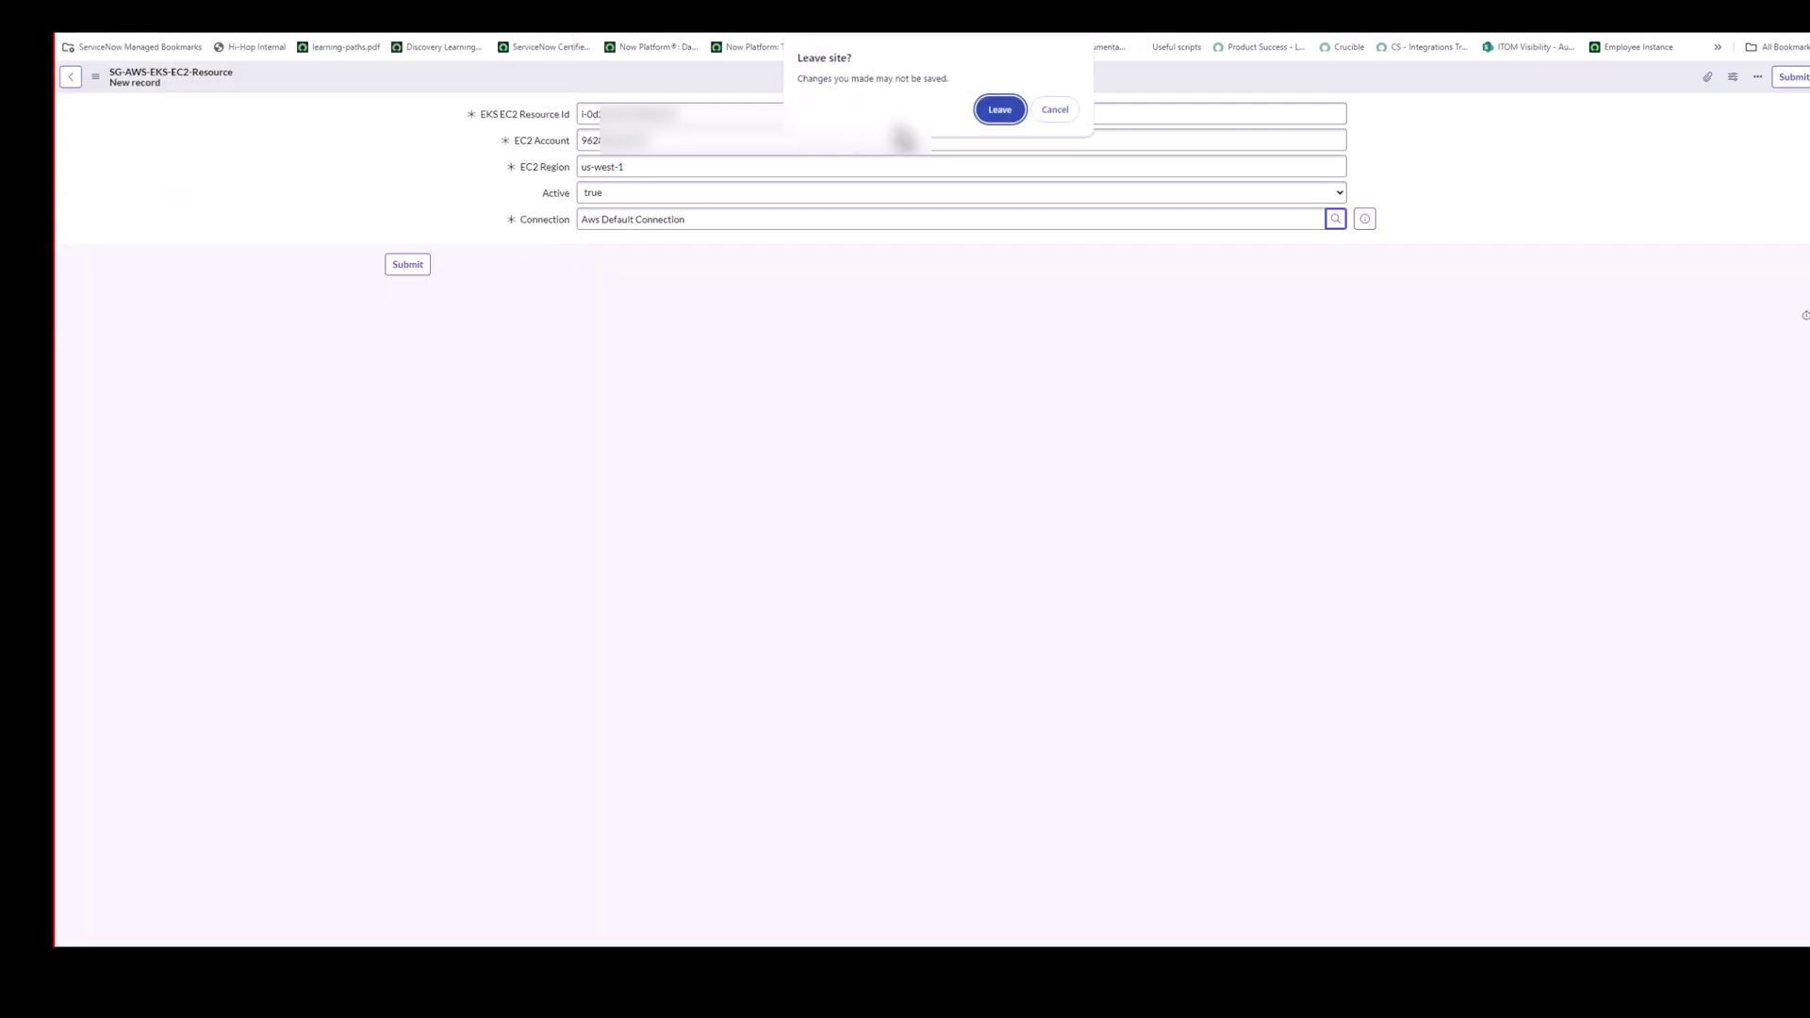
left_click(1010, 109)
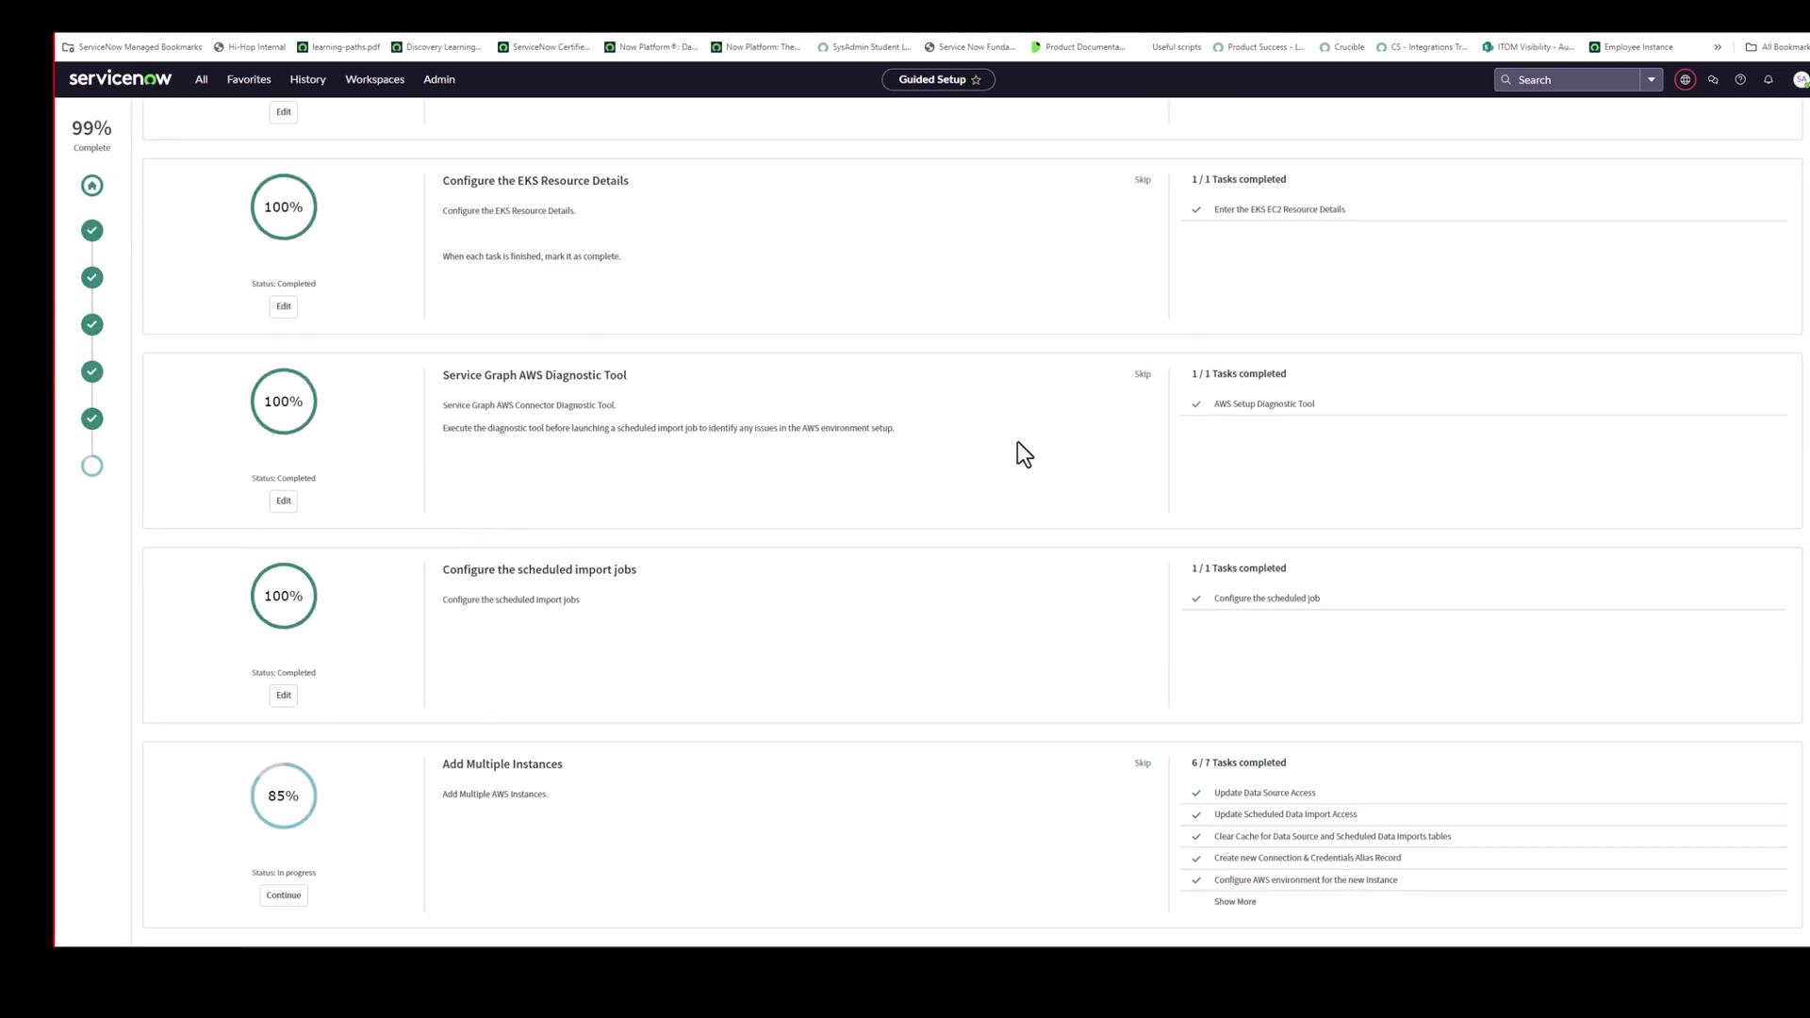
- Open the AWS Setup Diagnostic Tool from the guided setup and select the ServiceNow organization
left_click(284, 502)
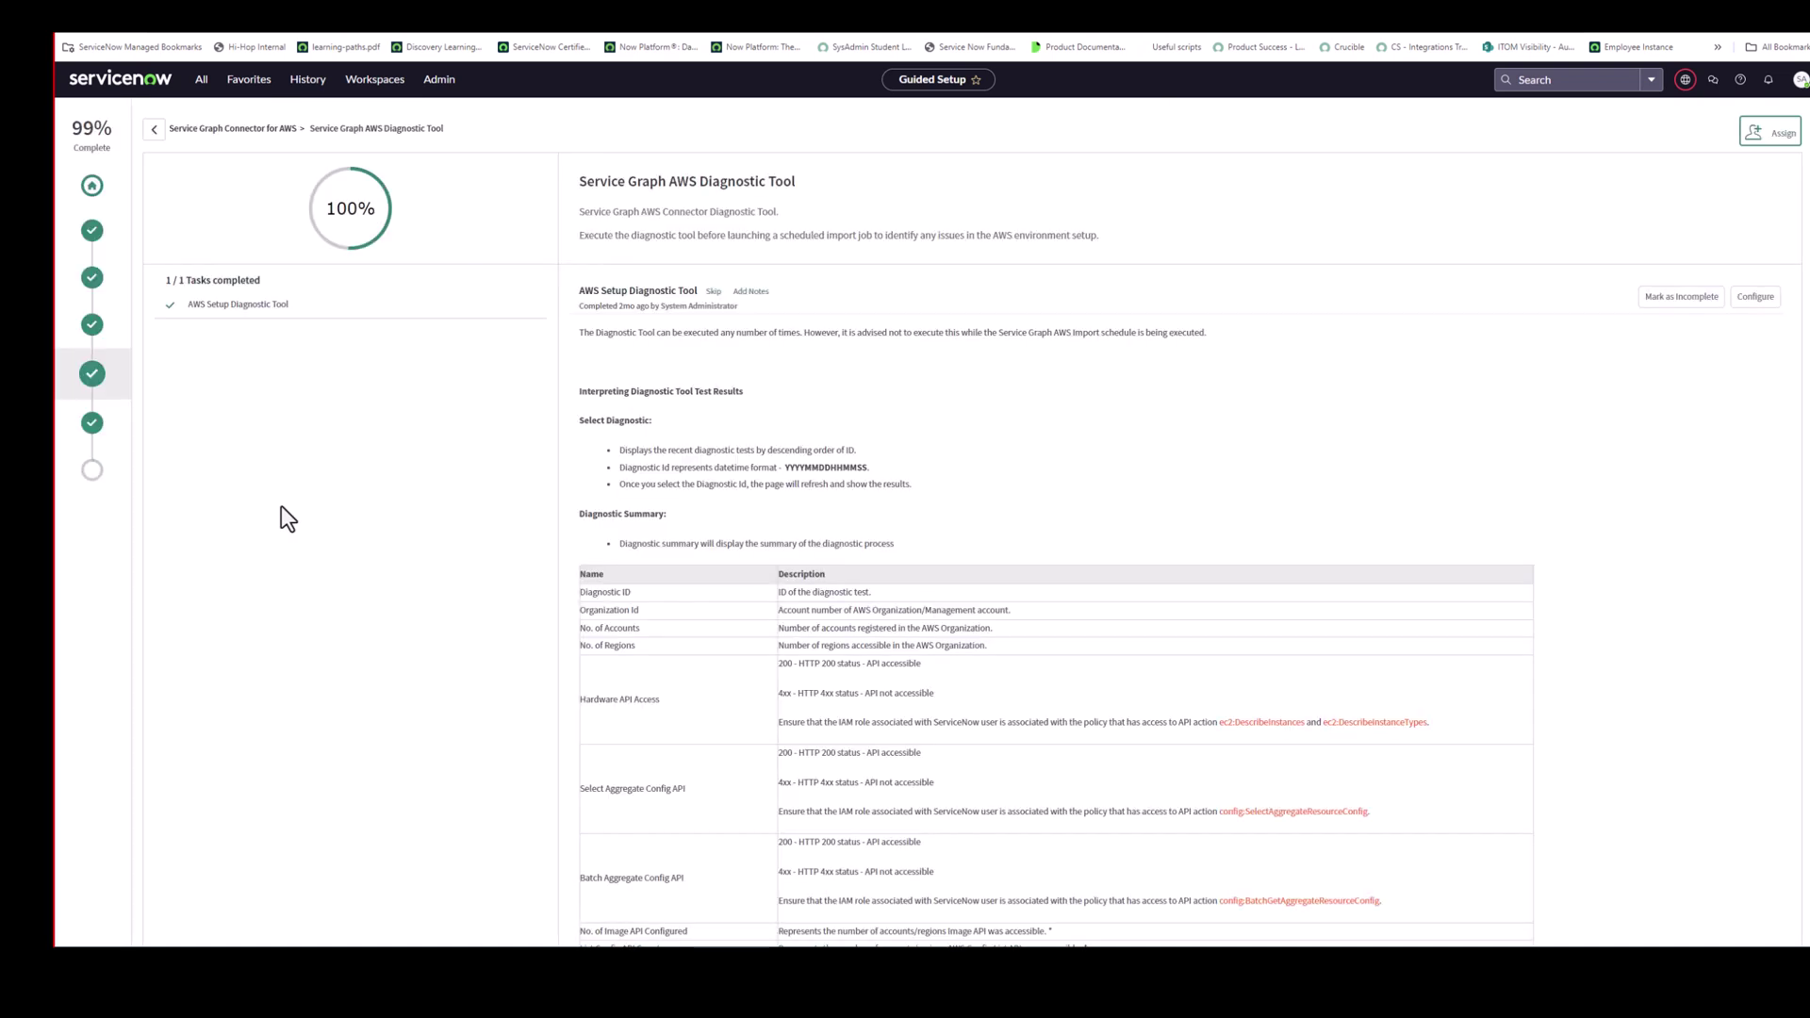
left_click(1756, 296)
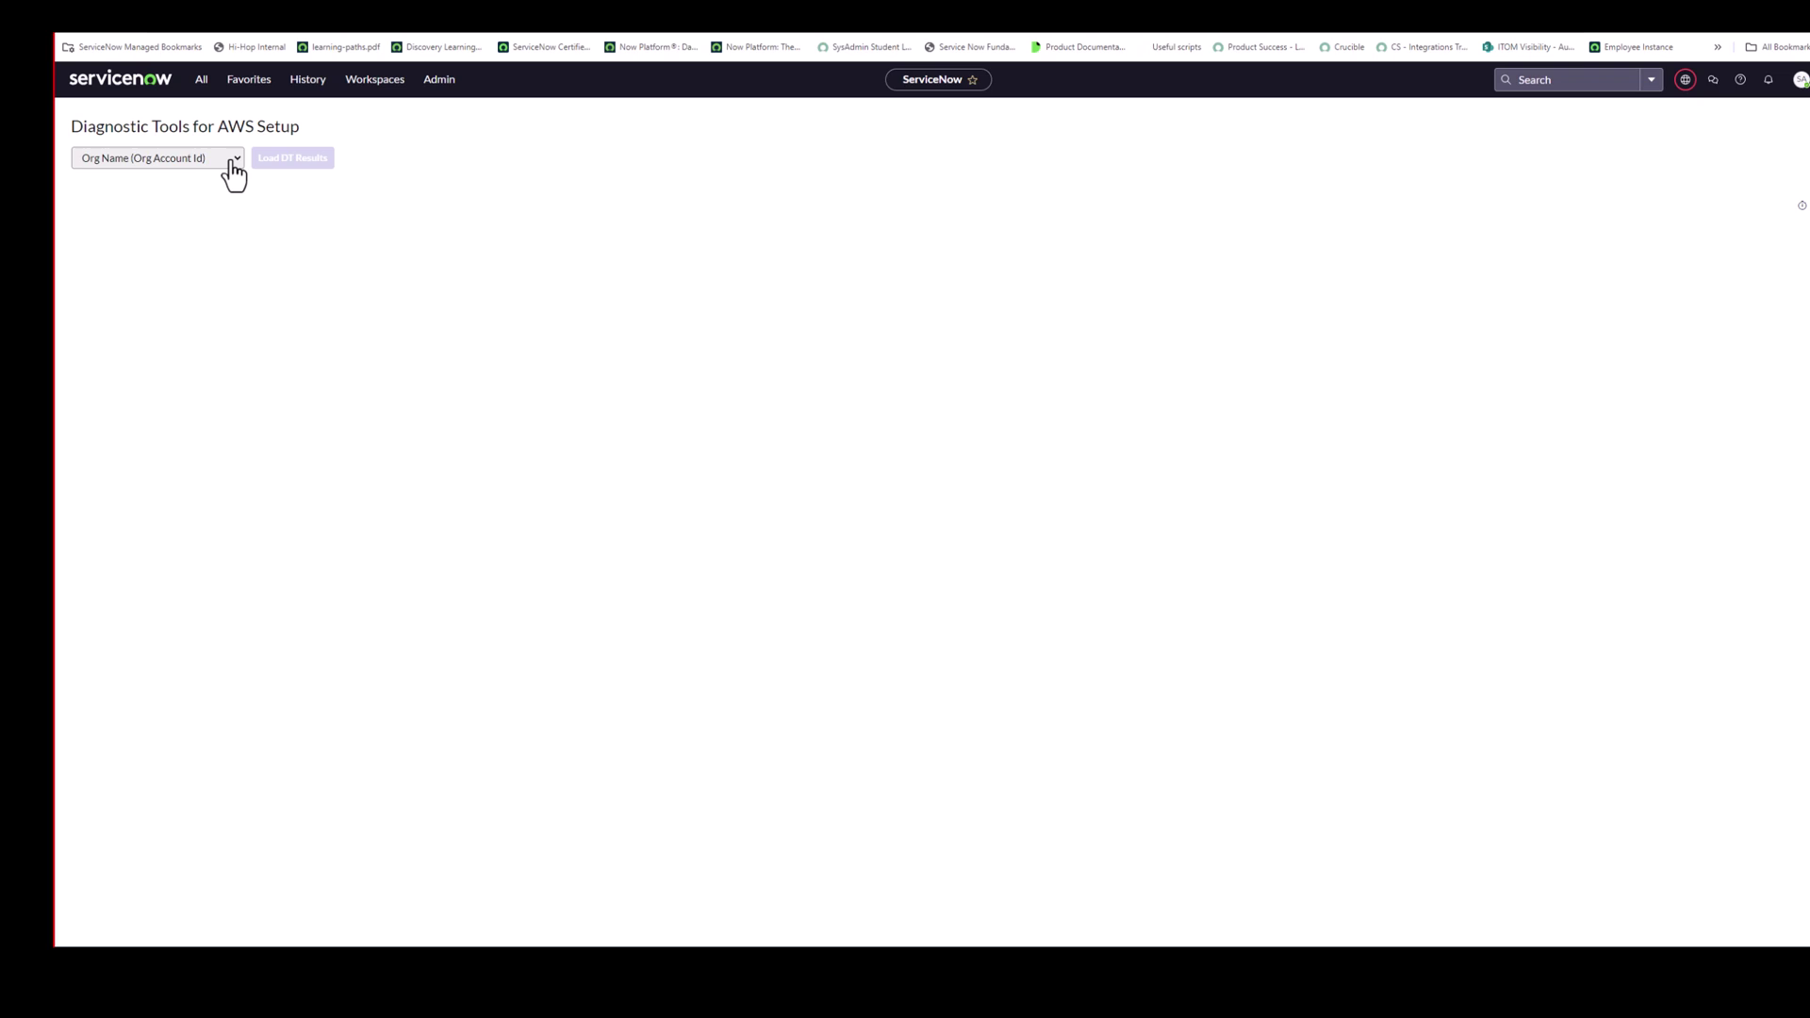
left_click(235, 168)
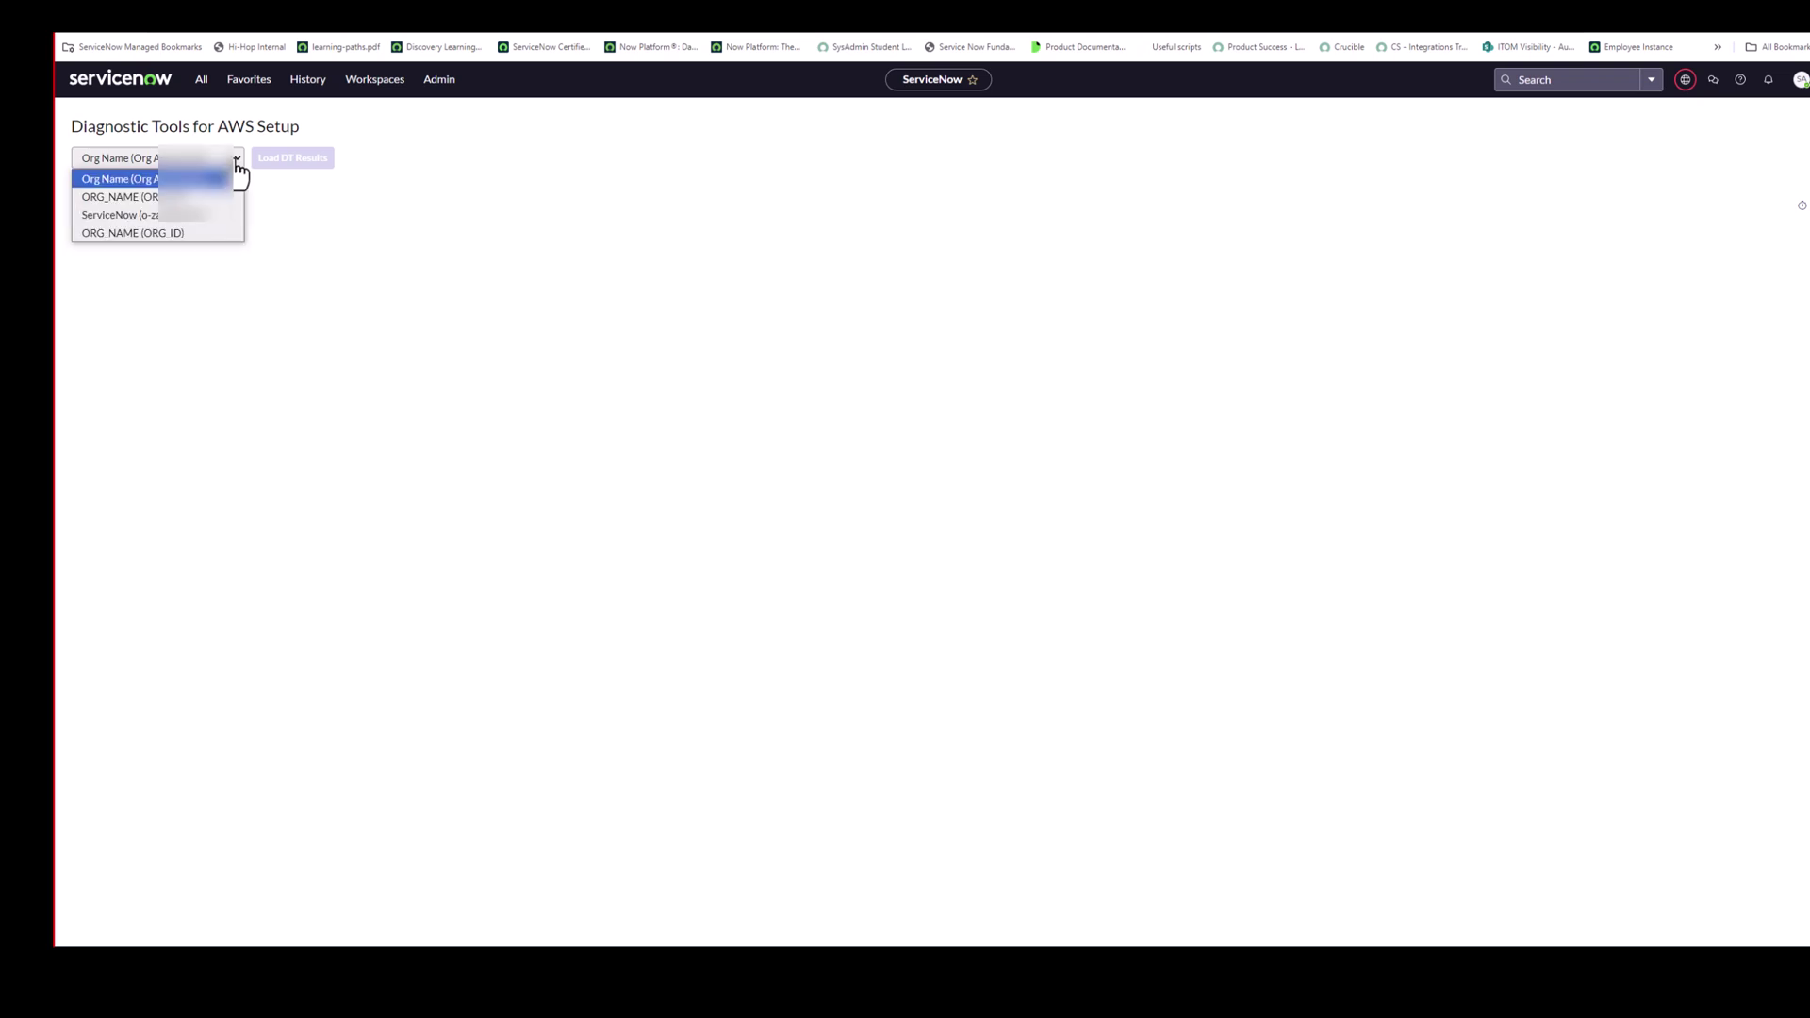
left_click(237, 172)
left_click(238, 171)
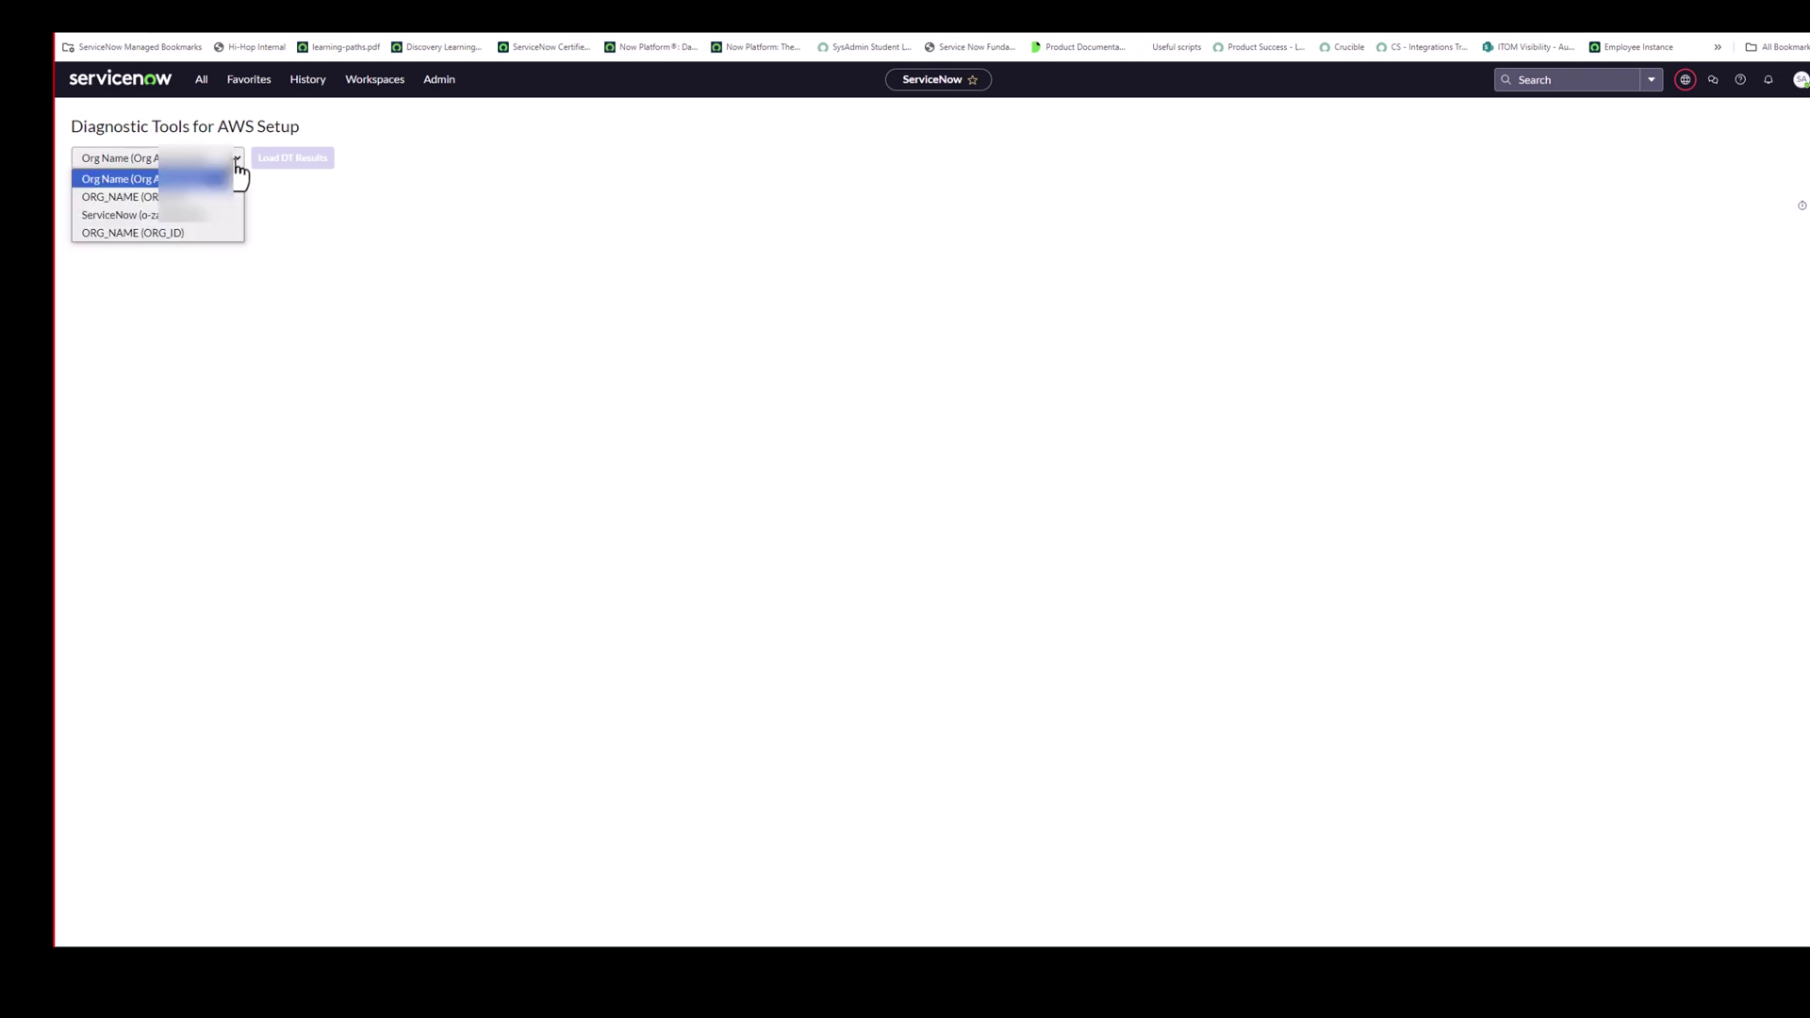
left_click(172, 217)
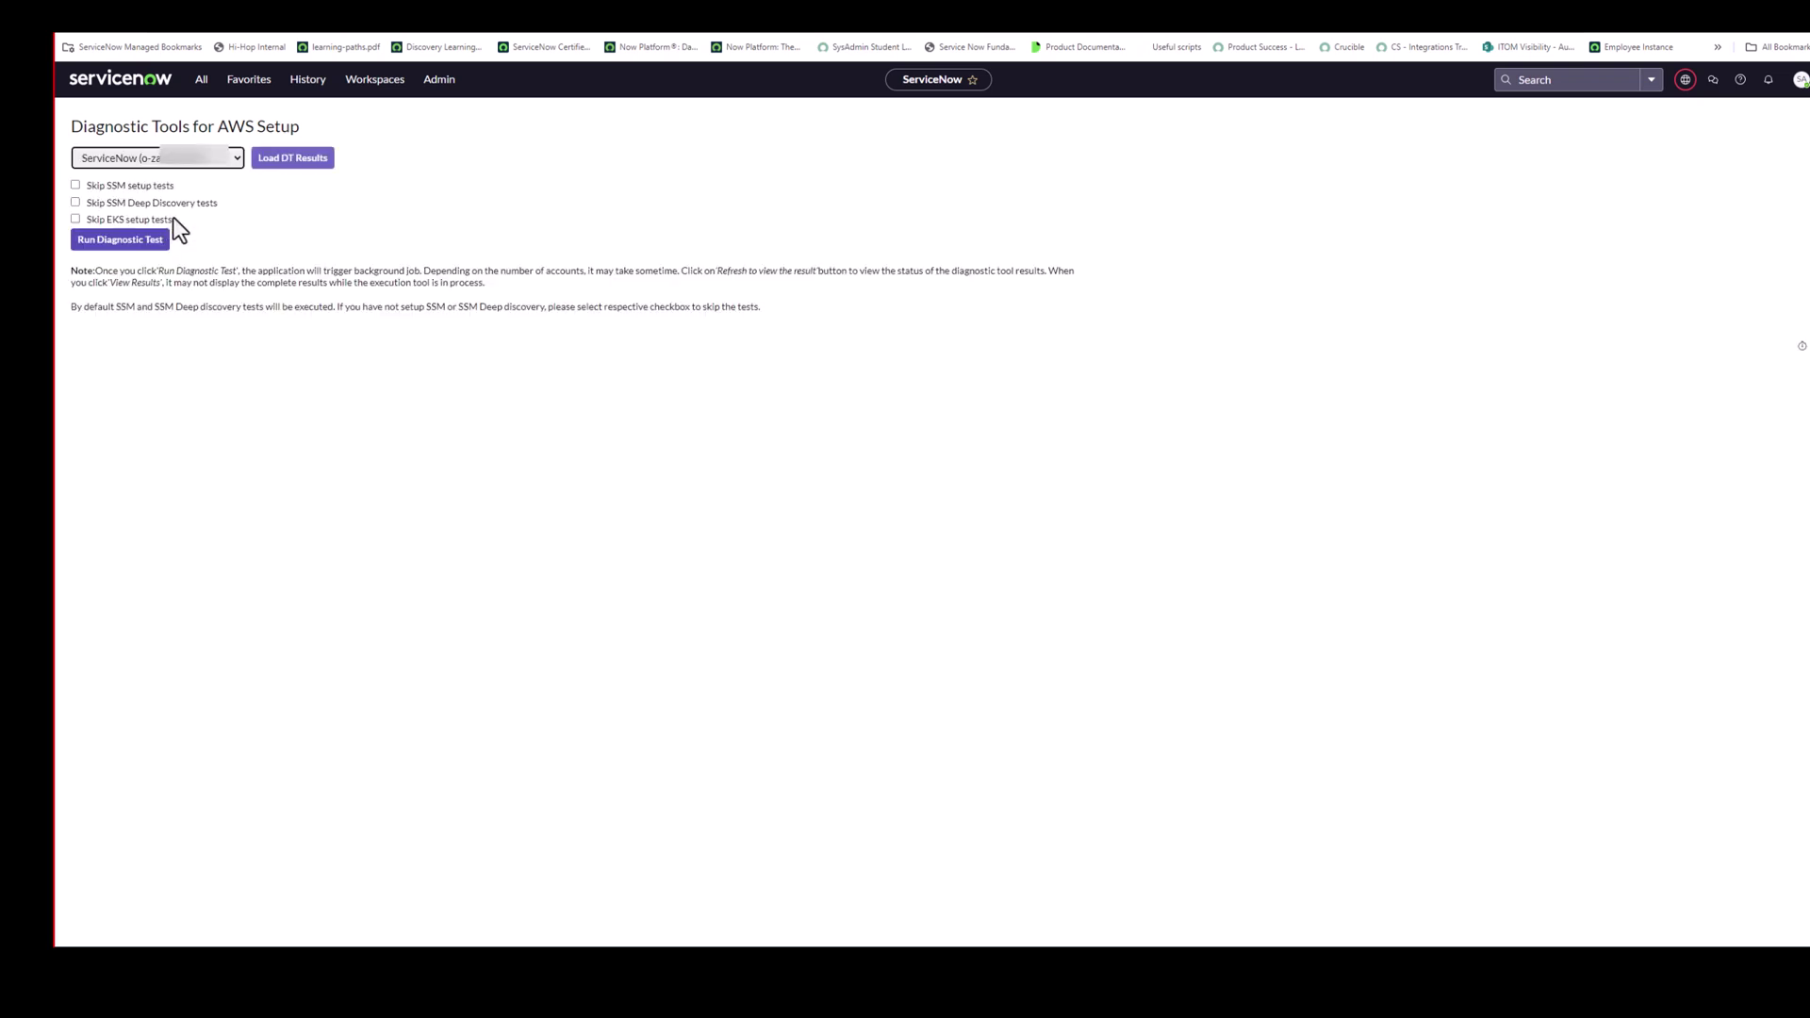
left_click(297, 160)
left_click(237, 191)
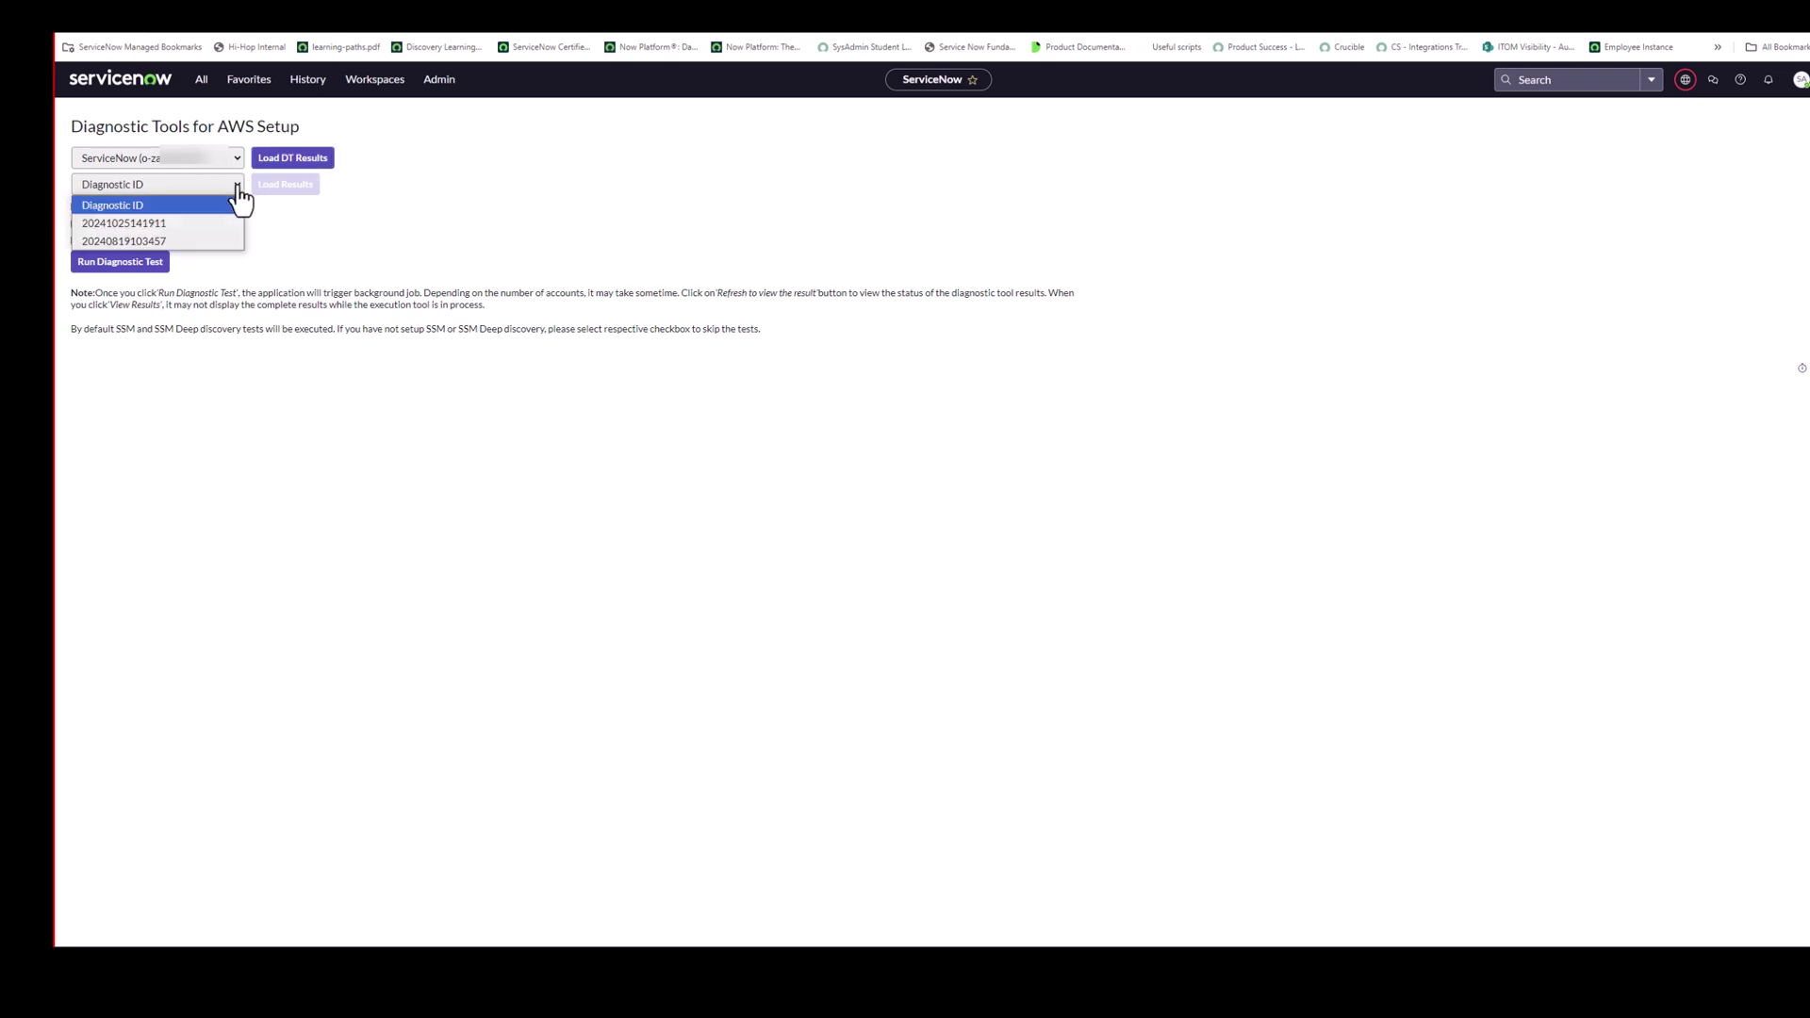
left_click(169, 221)
left_click(295, 189)
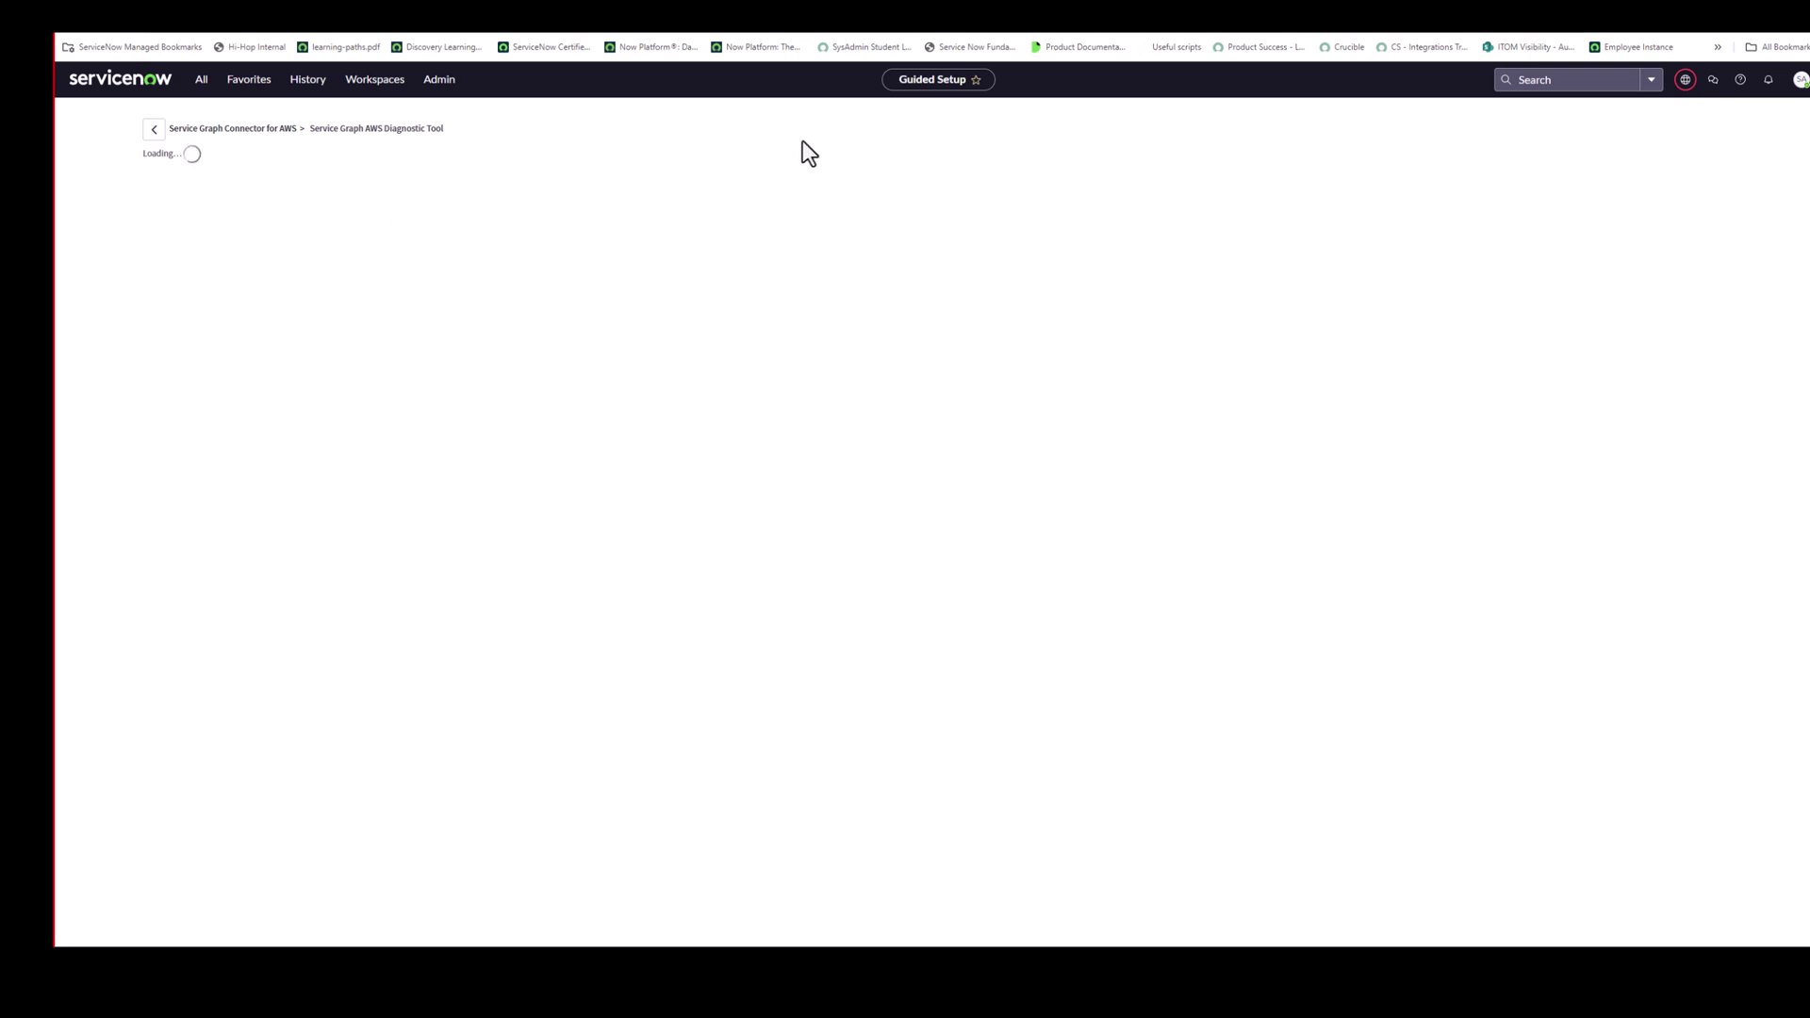
- Open the SG-AWS-Organization scheduled data import from the guided setup and try setting its Run option to Periodically
scroll(522, 556, "down", 4)
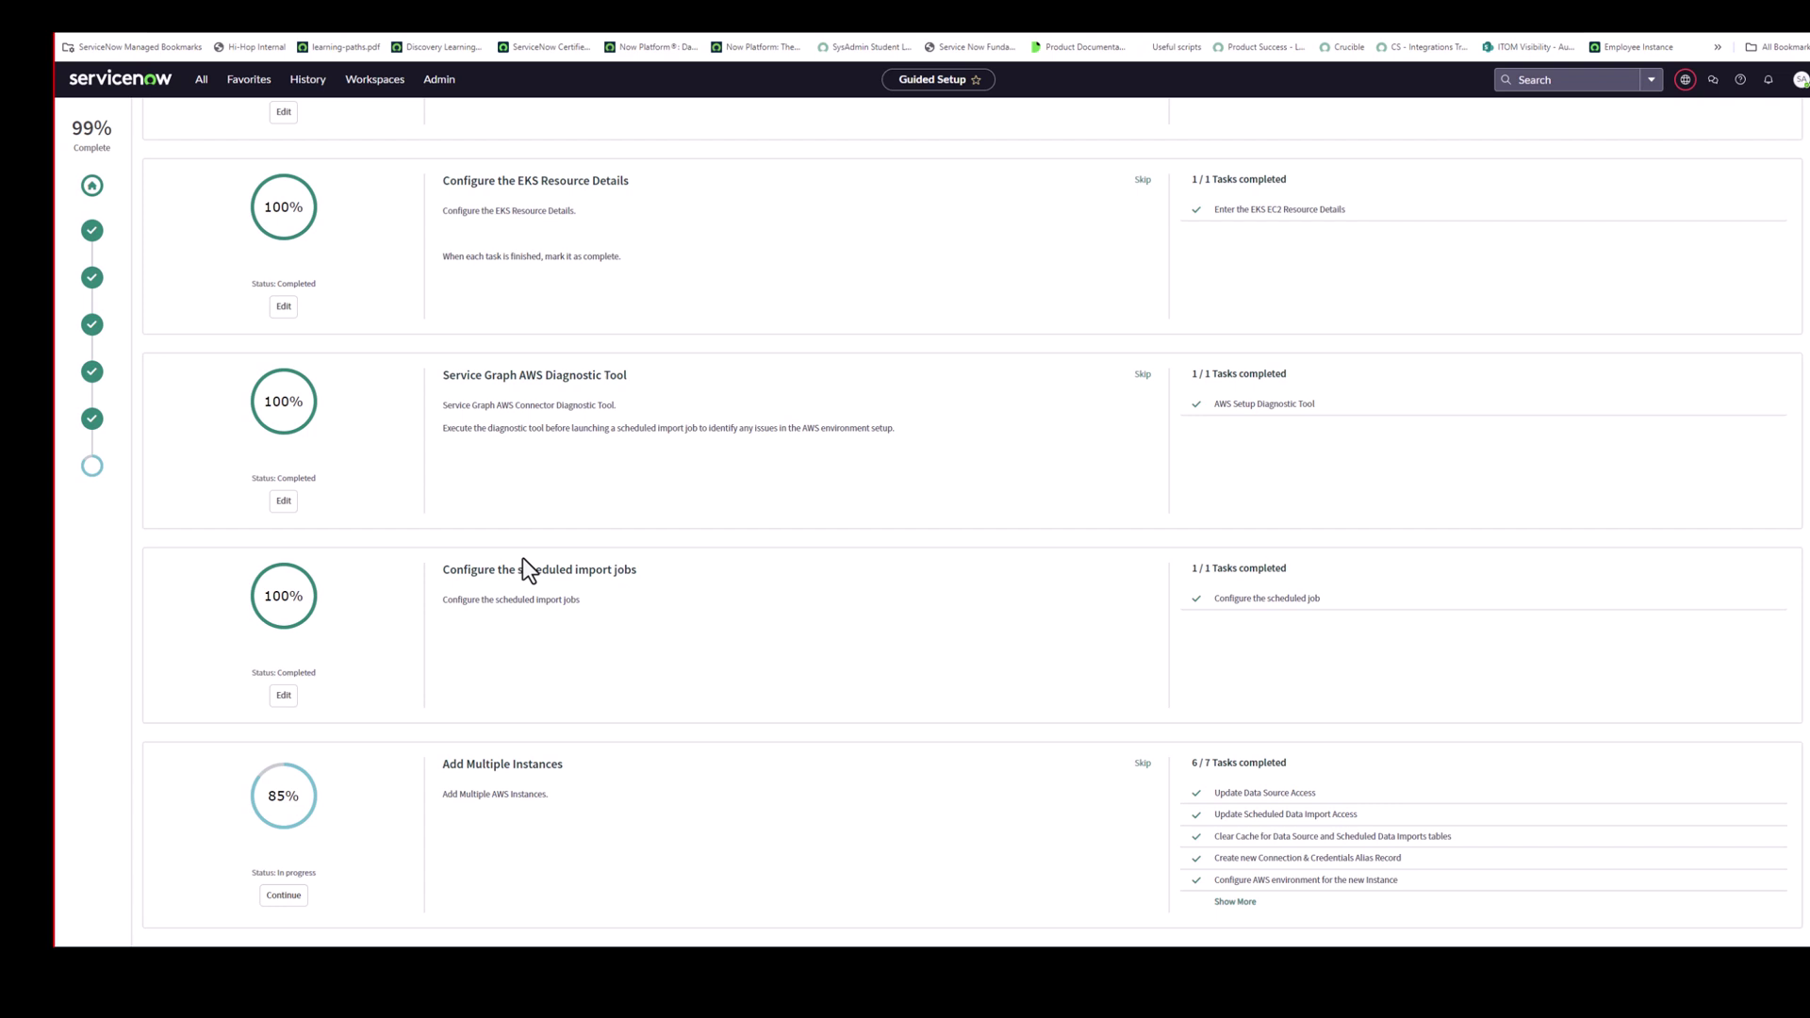
left_click(285, 698)
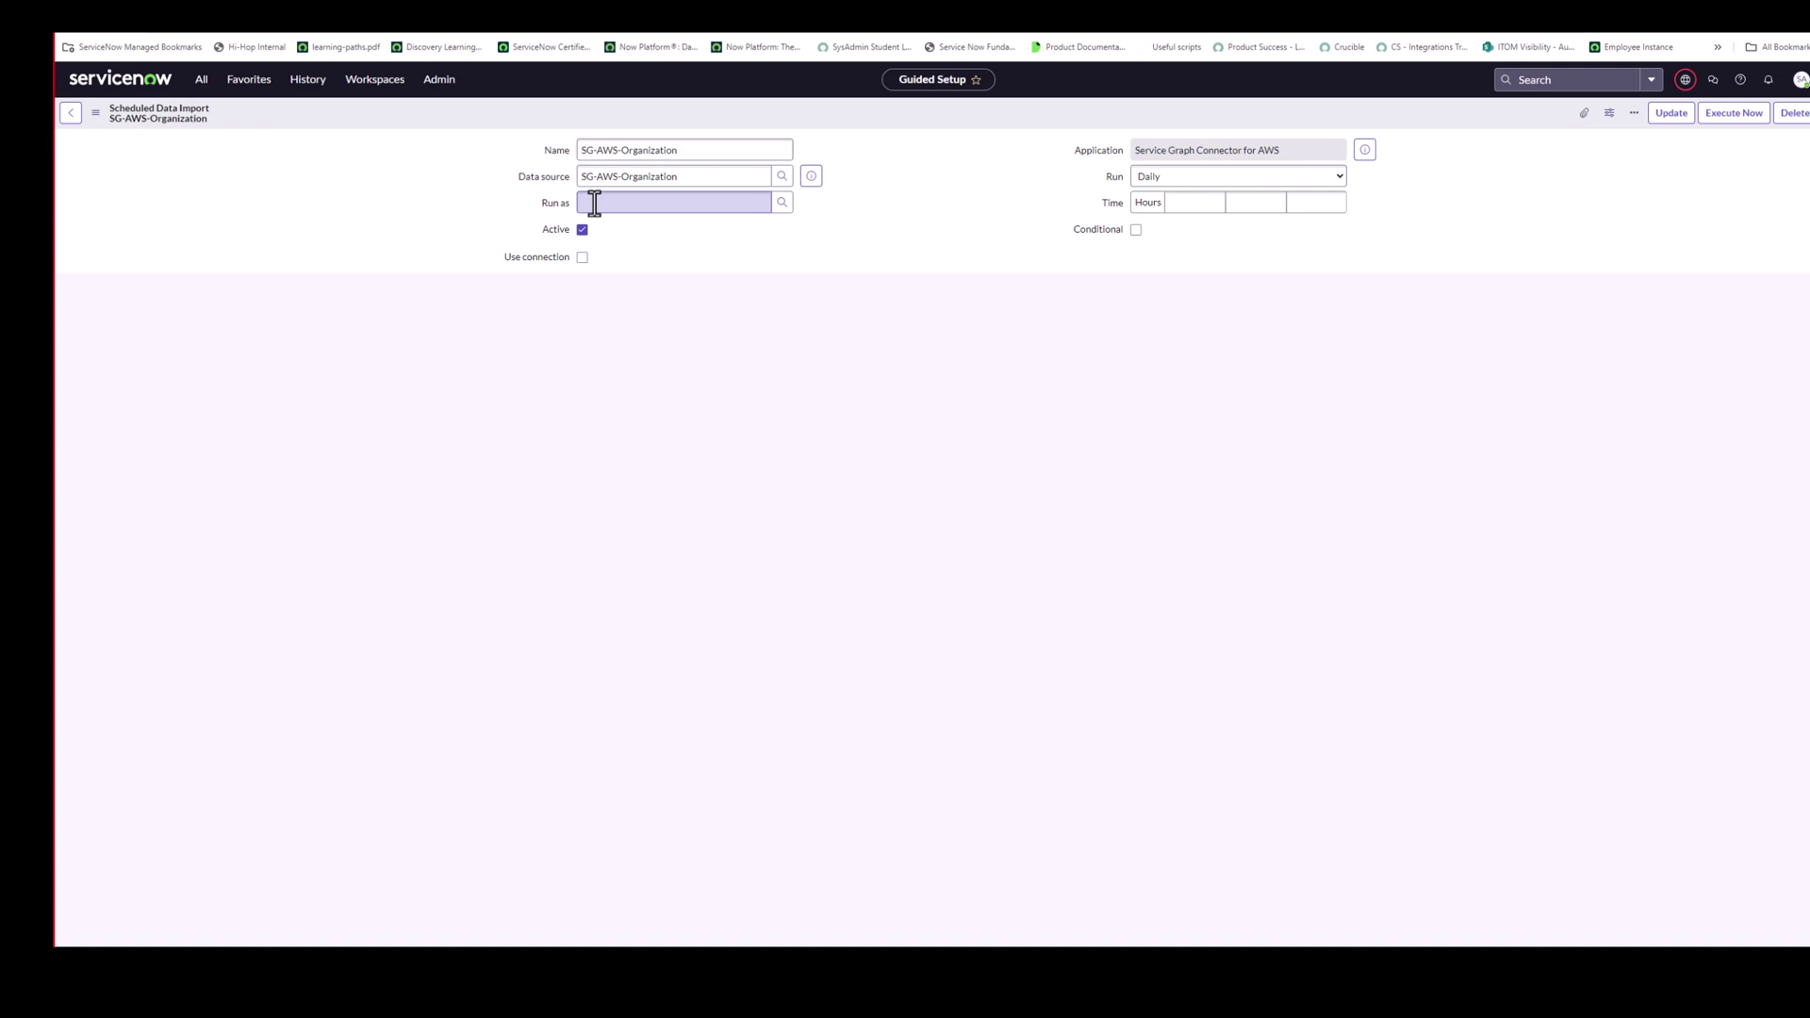
triple_click(650, 151)
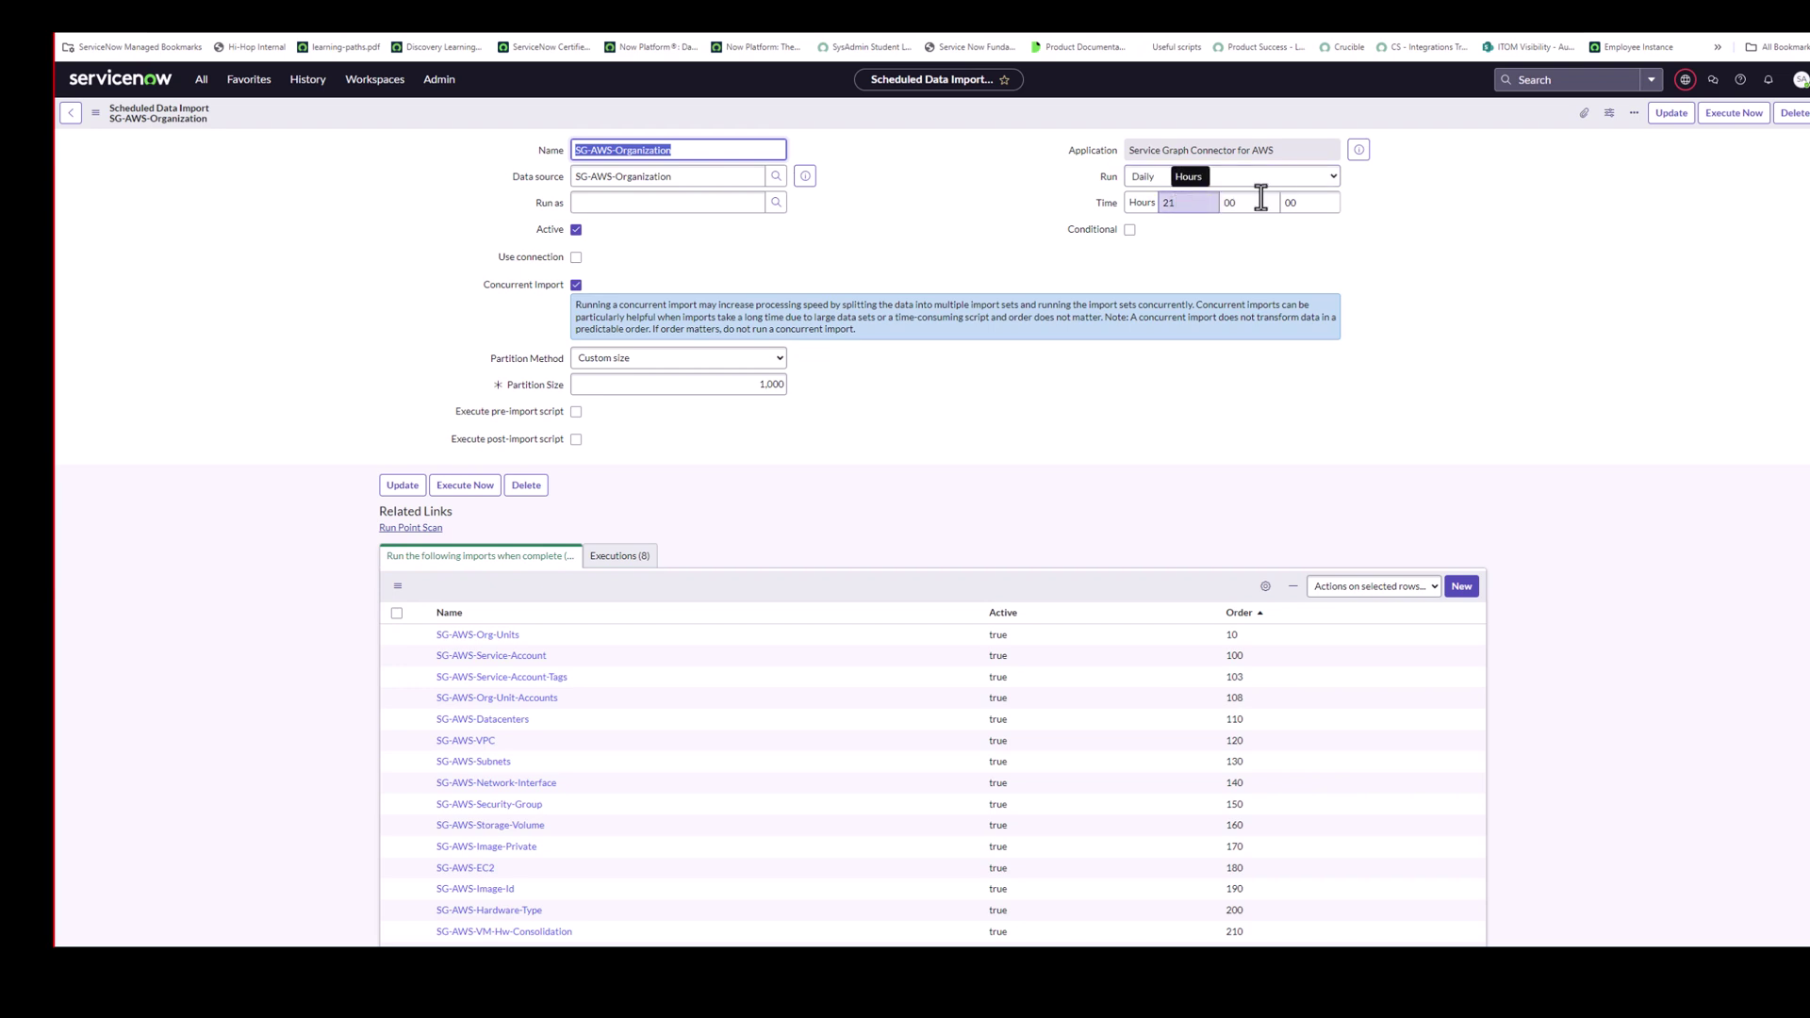
left_click(1334, 184)
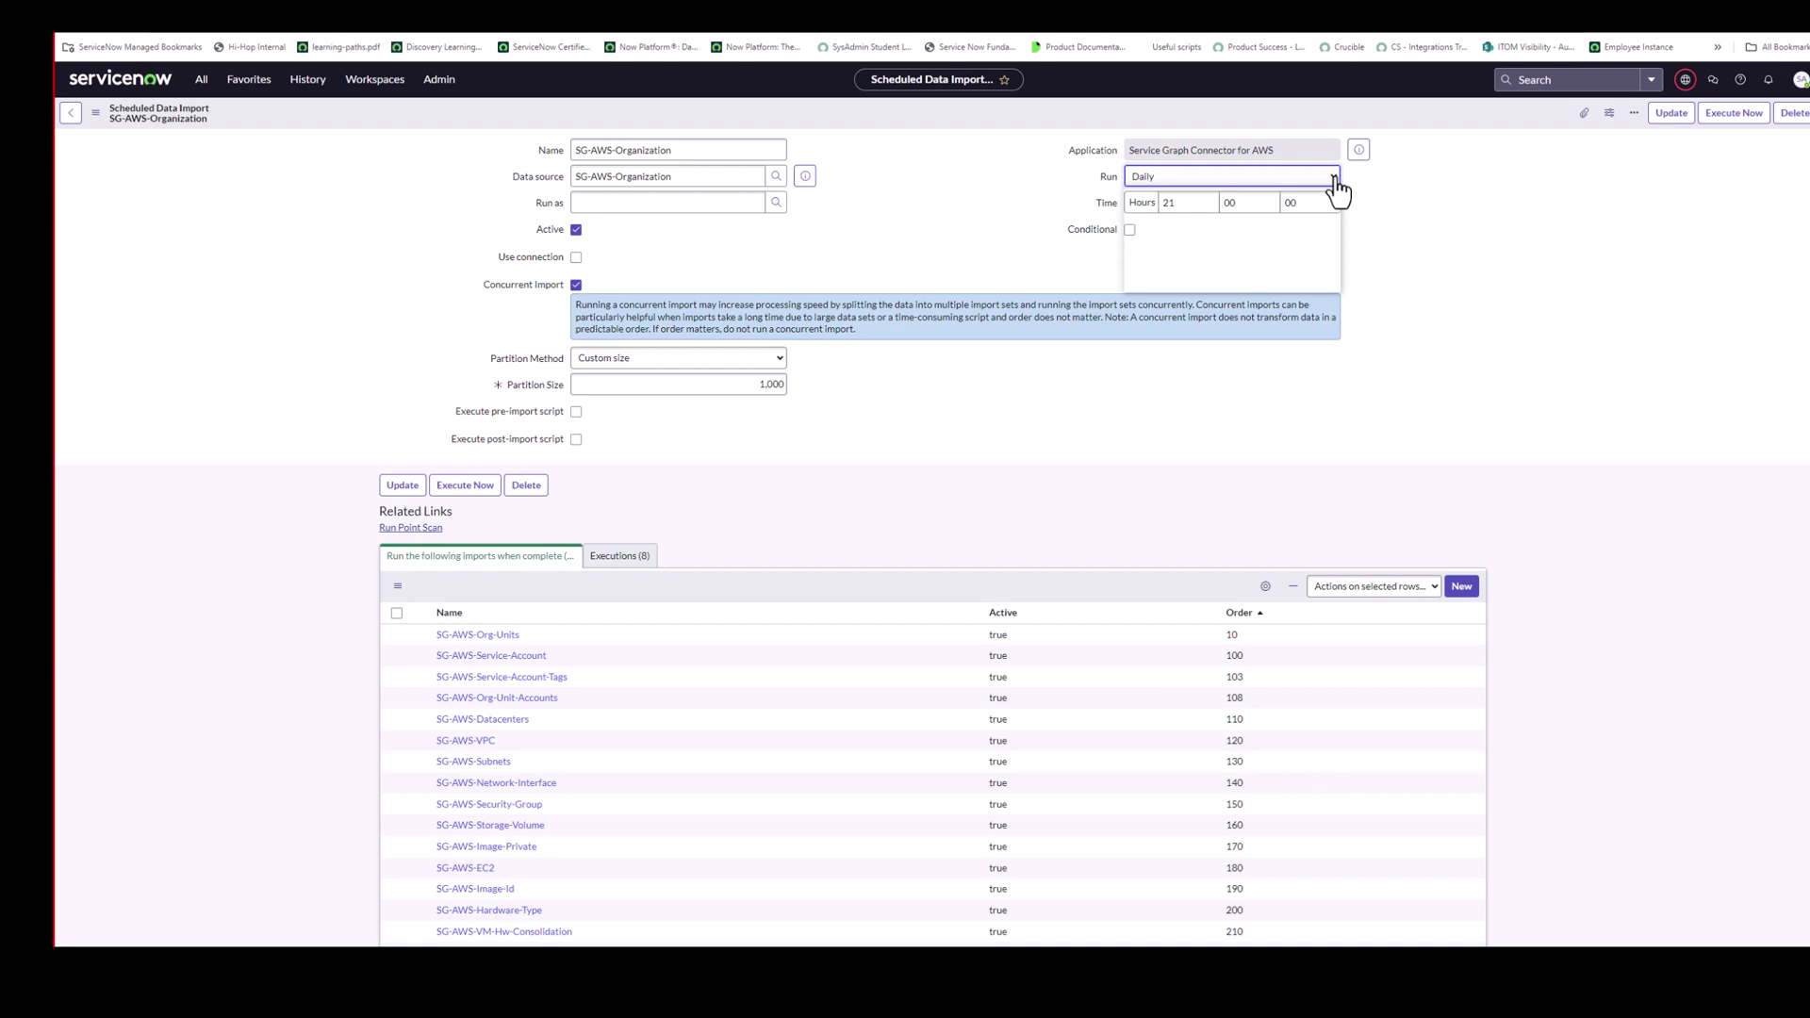
left_click(1173, 247)
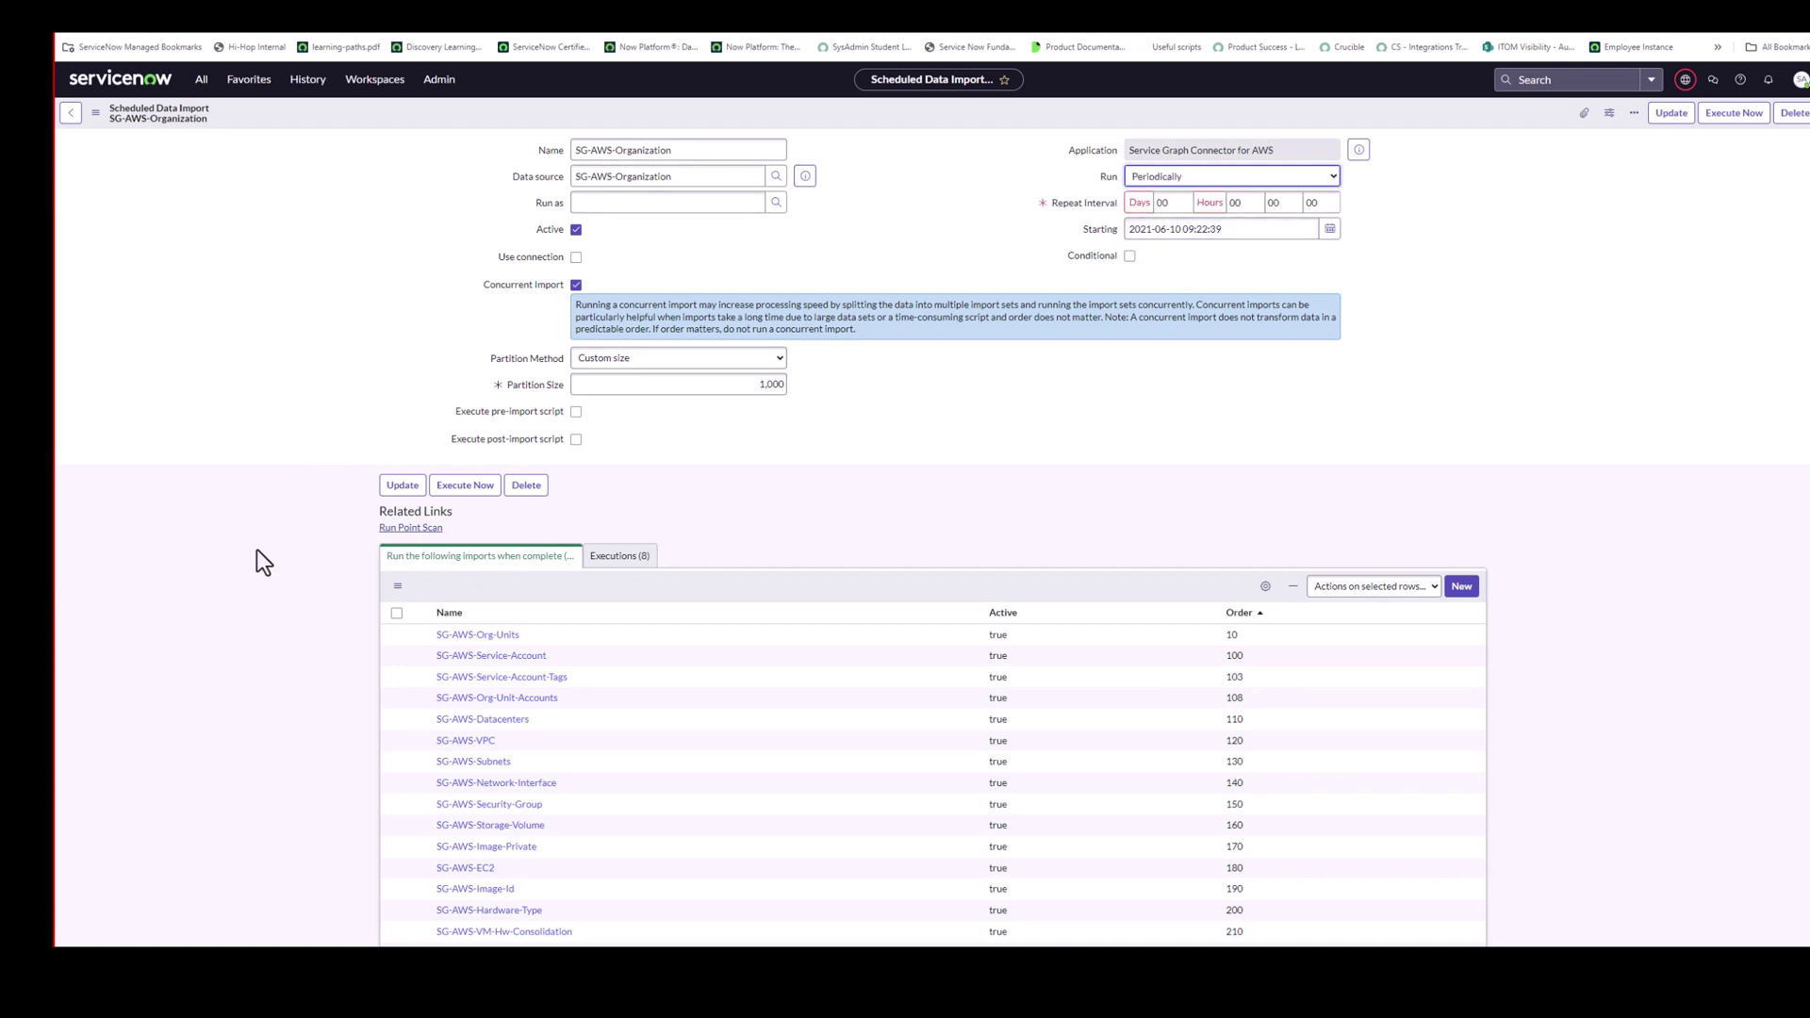
- Examine the child imports of SG-AWS-Organization through the end of the list, and leave the record without saving
scroll(250, 547, "down", 2)
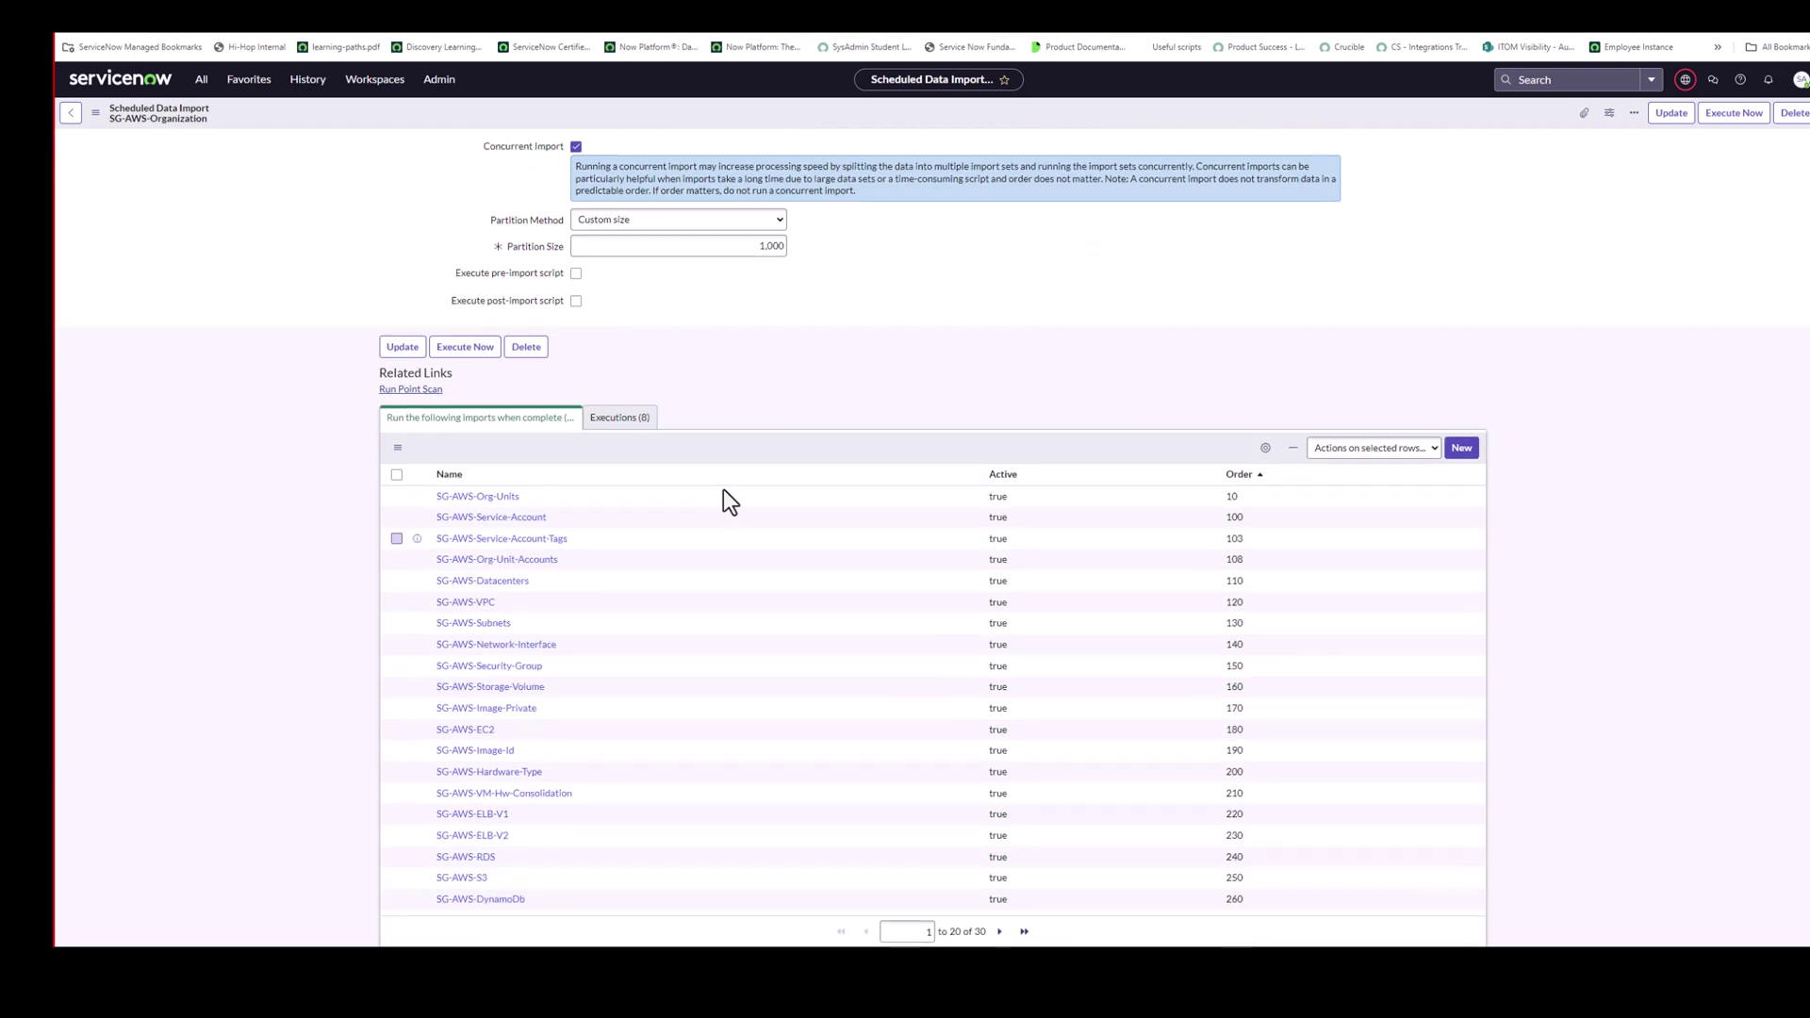
left_click(1024, 931)
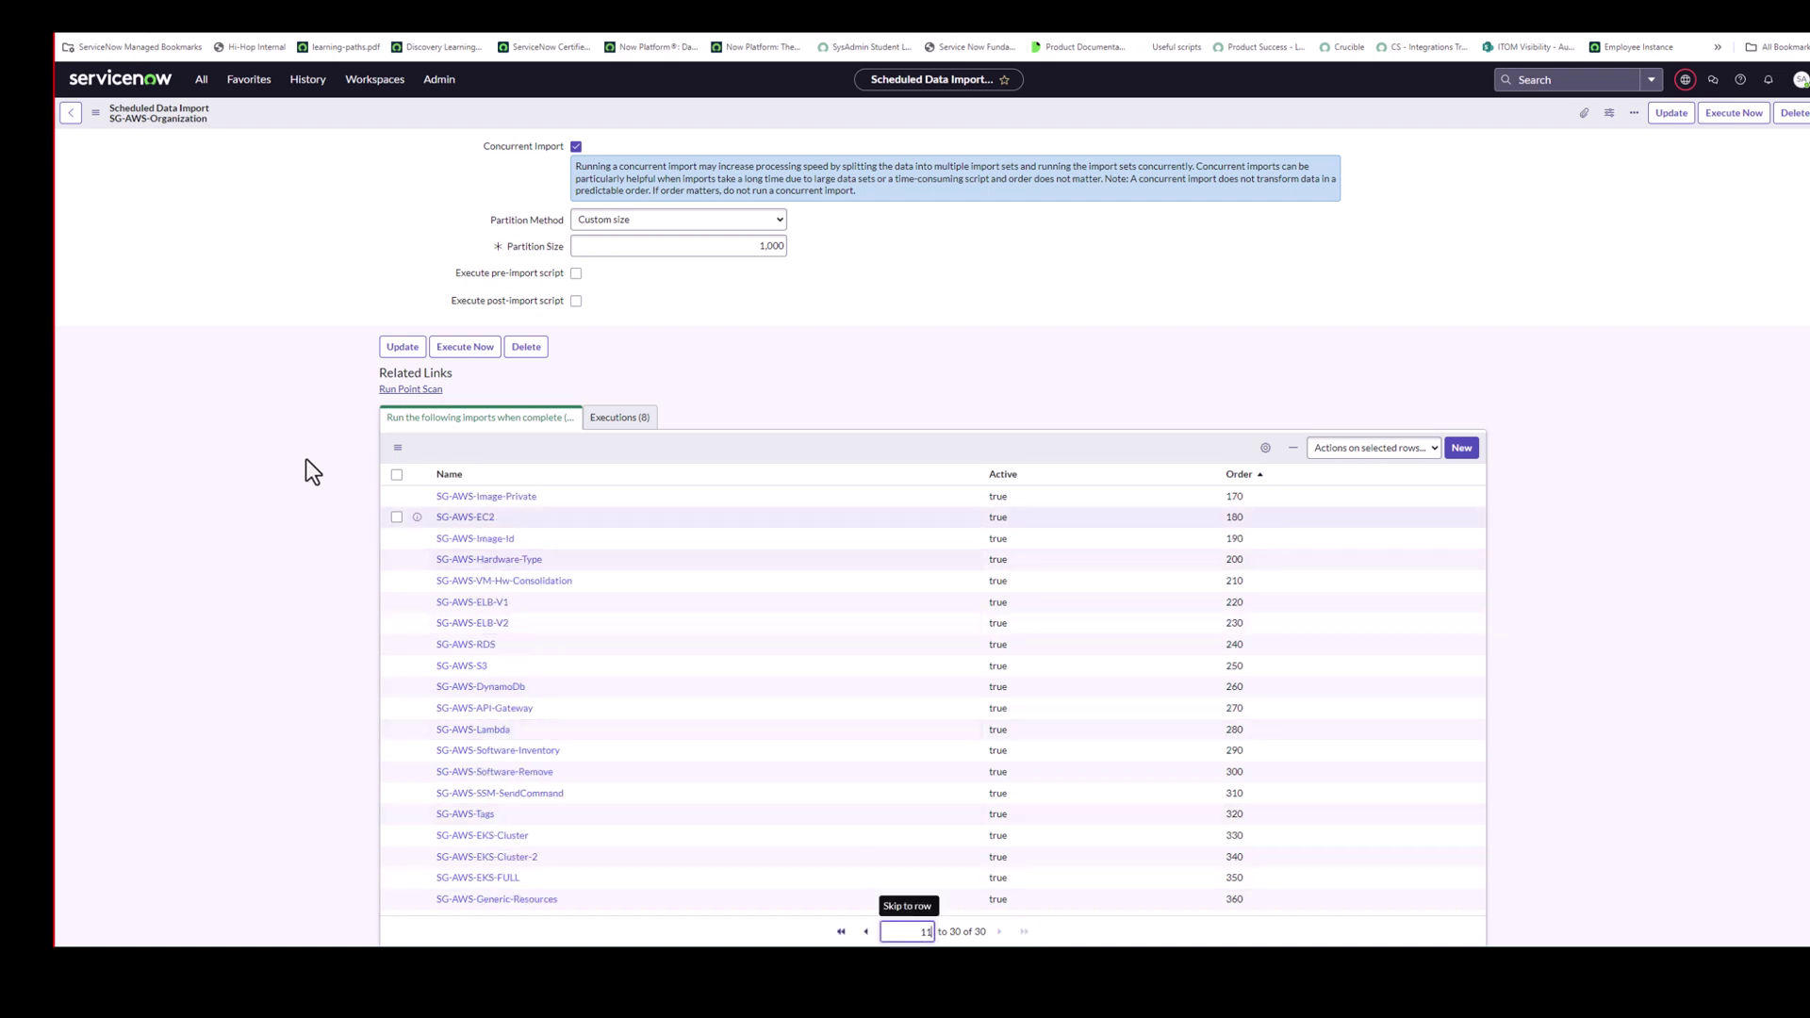
scroll(234, 286, "up", 2)
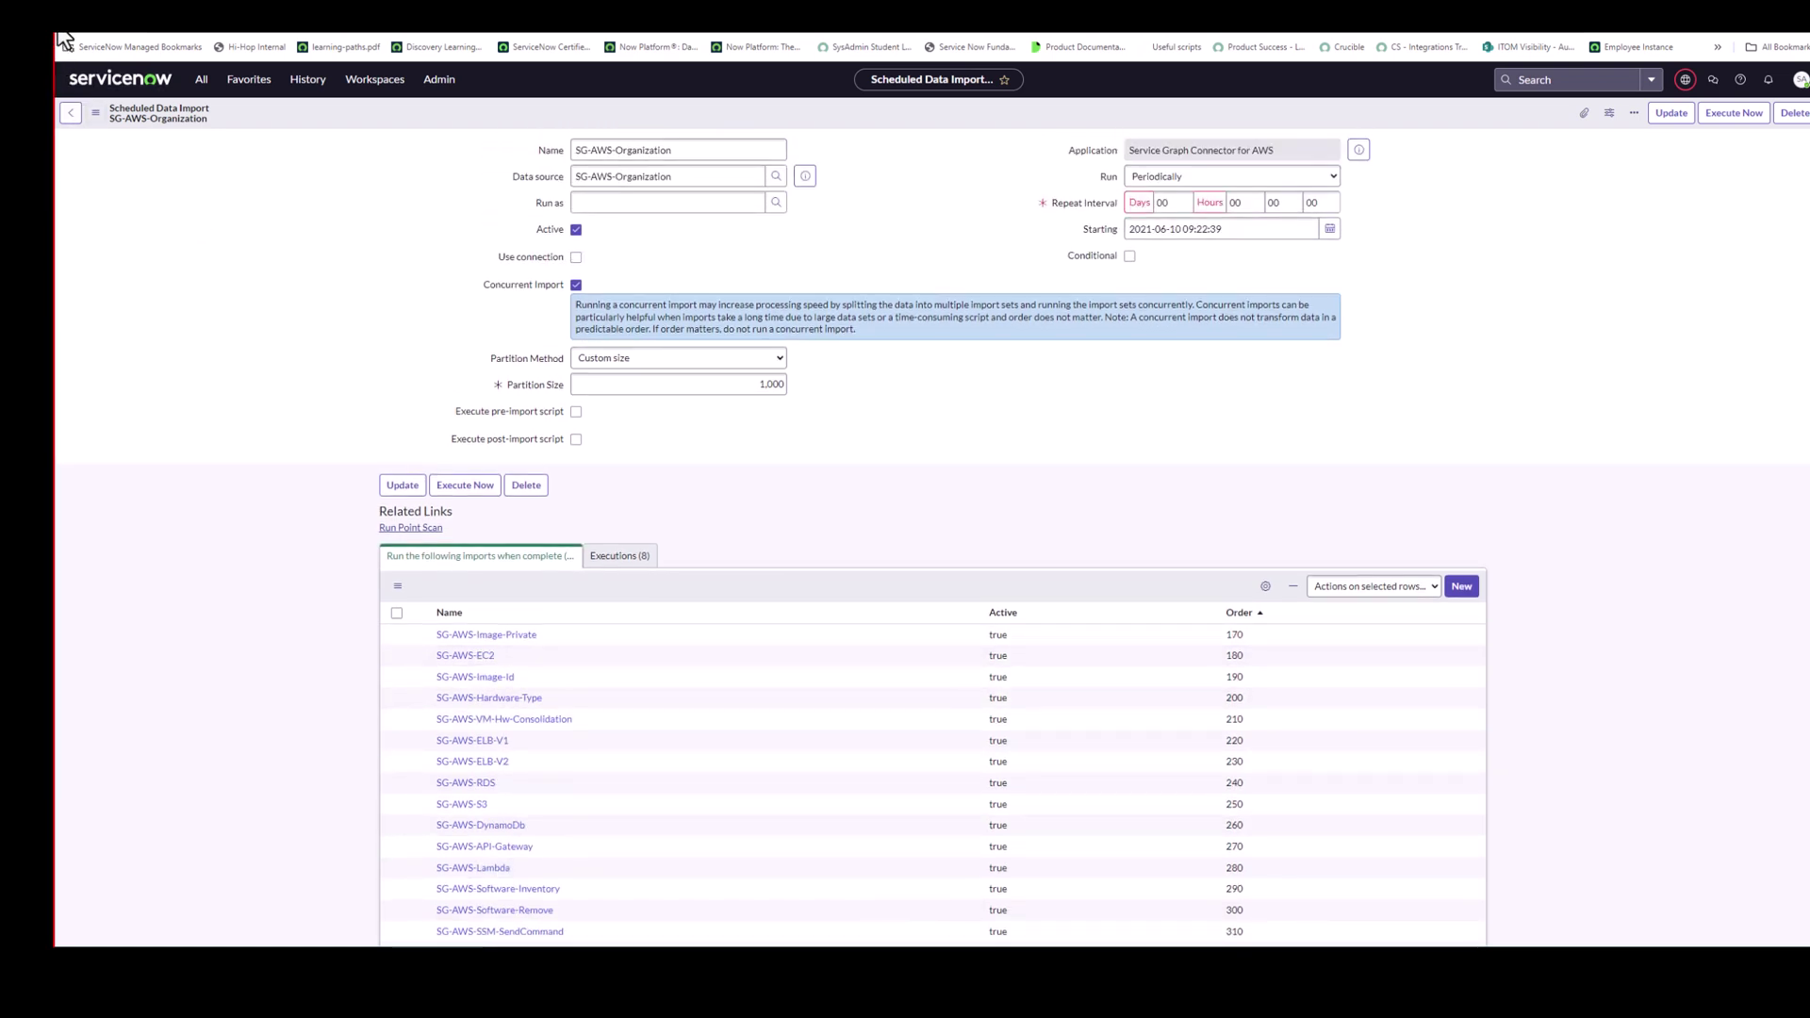
left_click(71, 113)
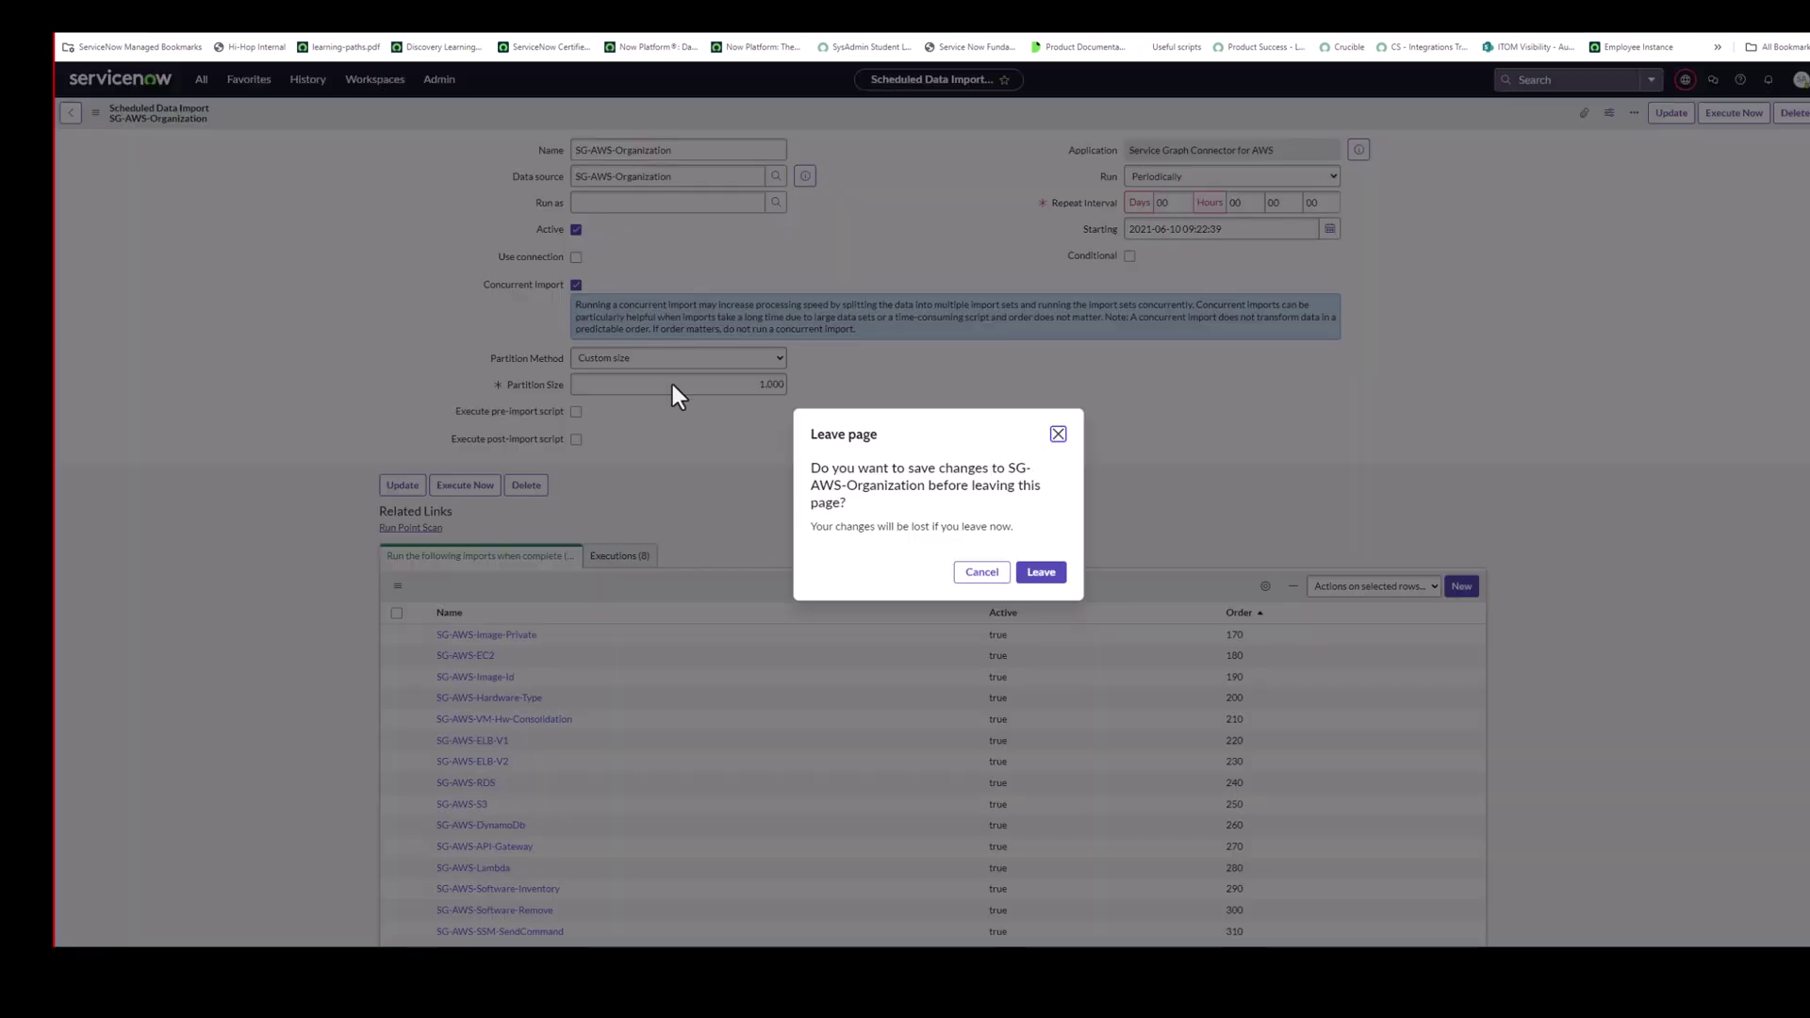
left_click(1042, 574)
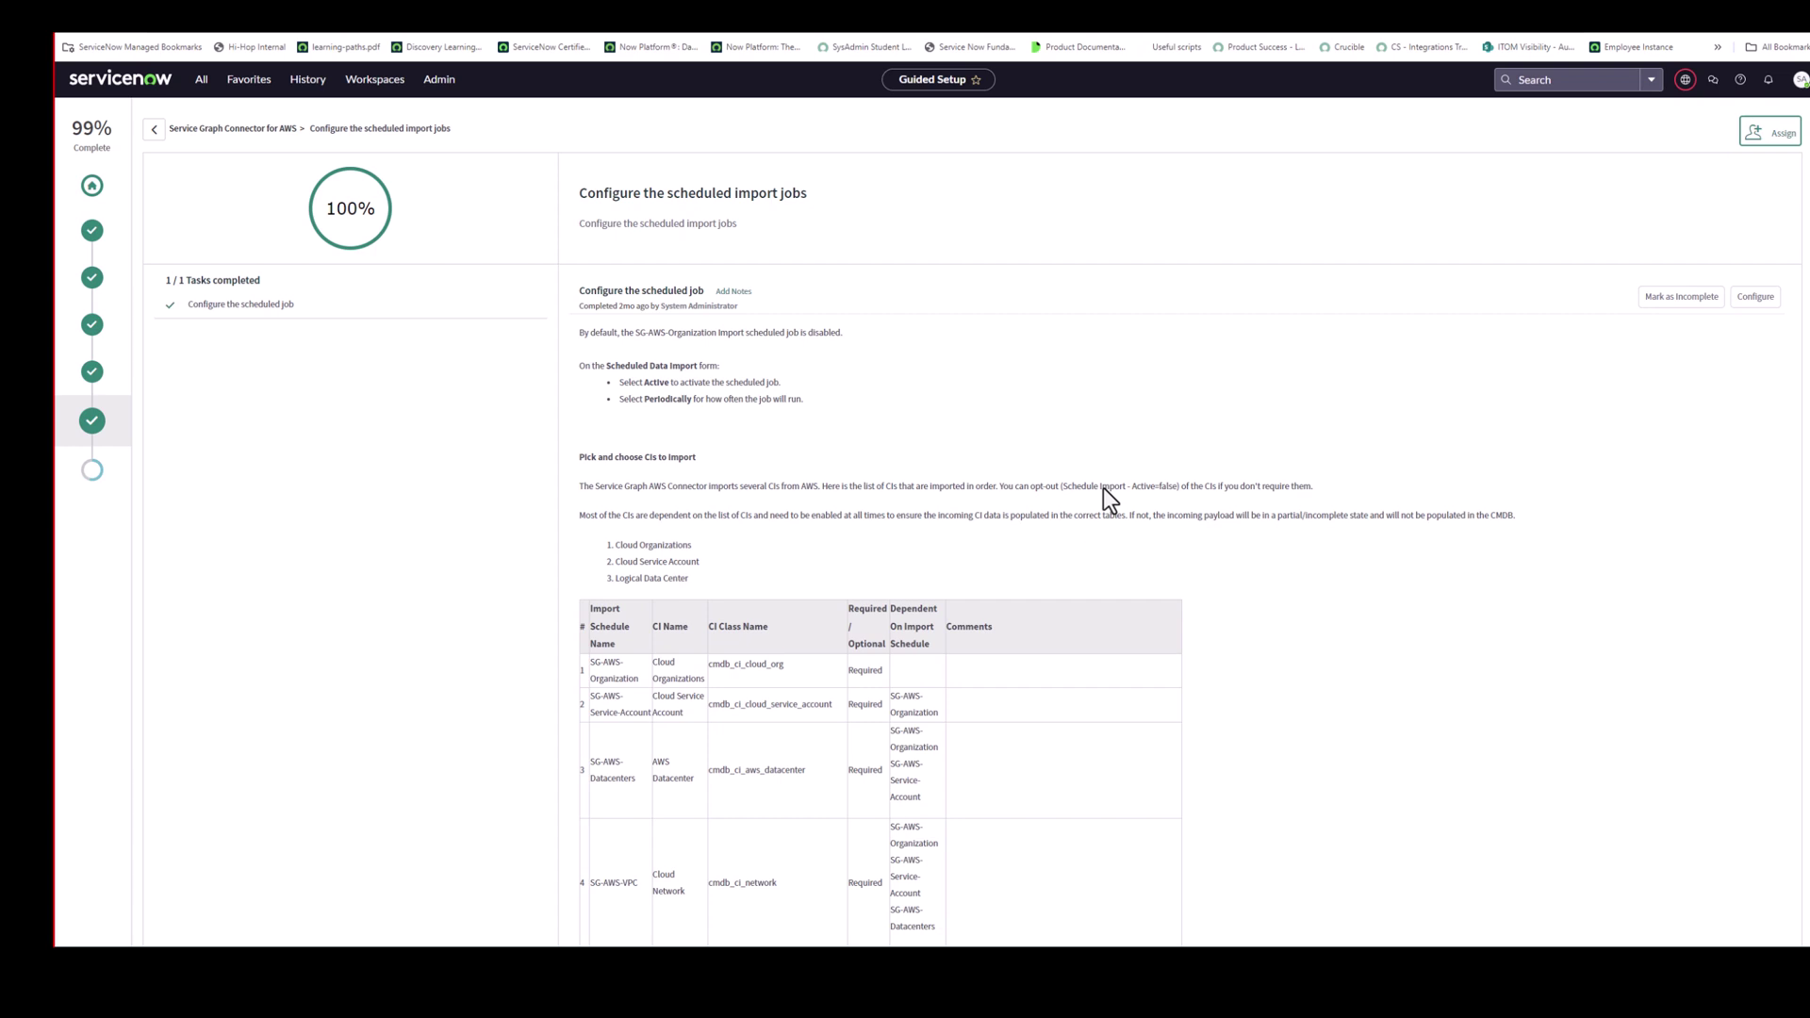
- Open the Add Multiple Instances section of the guided setup and read its tasks through creating a new Connection & Credentials Alias record
left_click(94, 474)
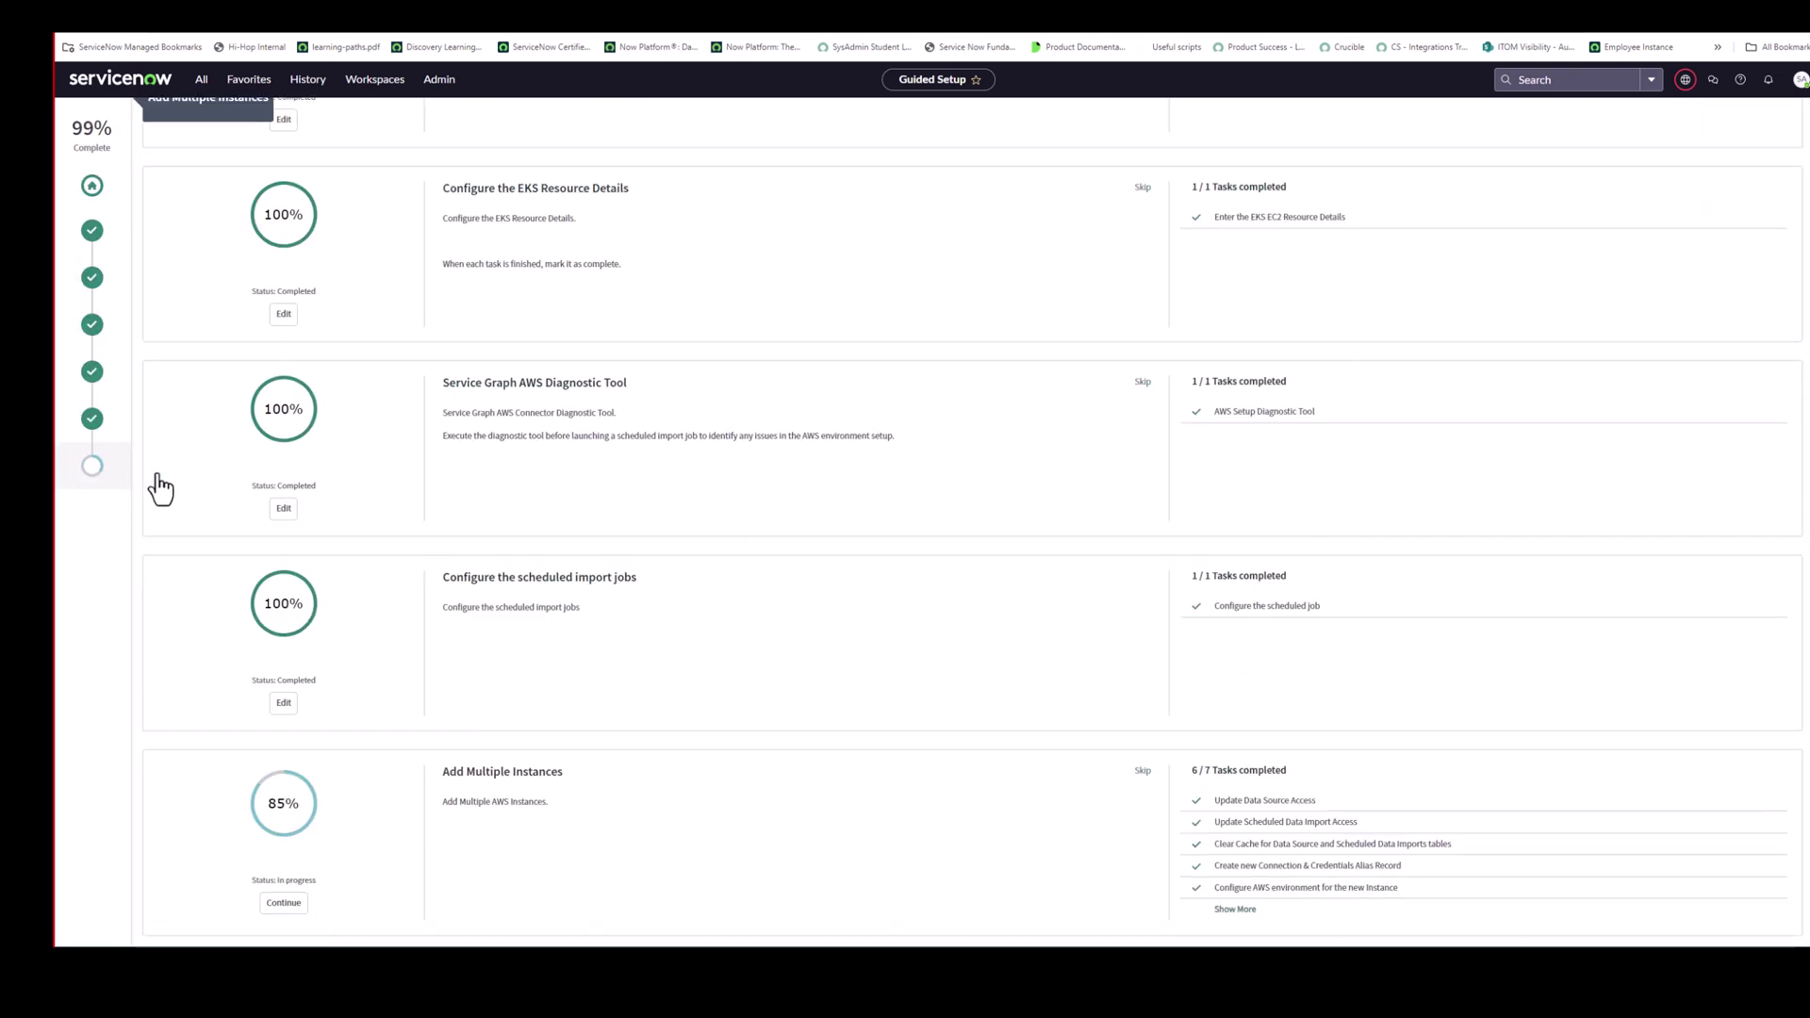
left_click(283, 905)
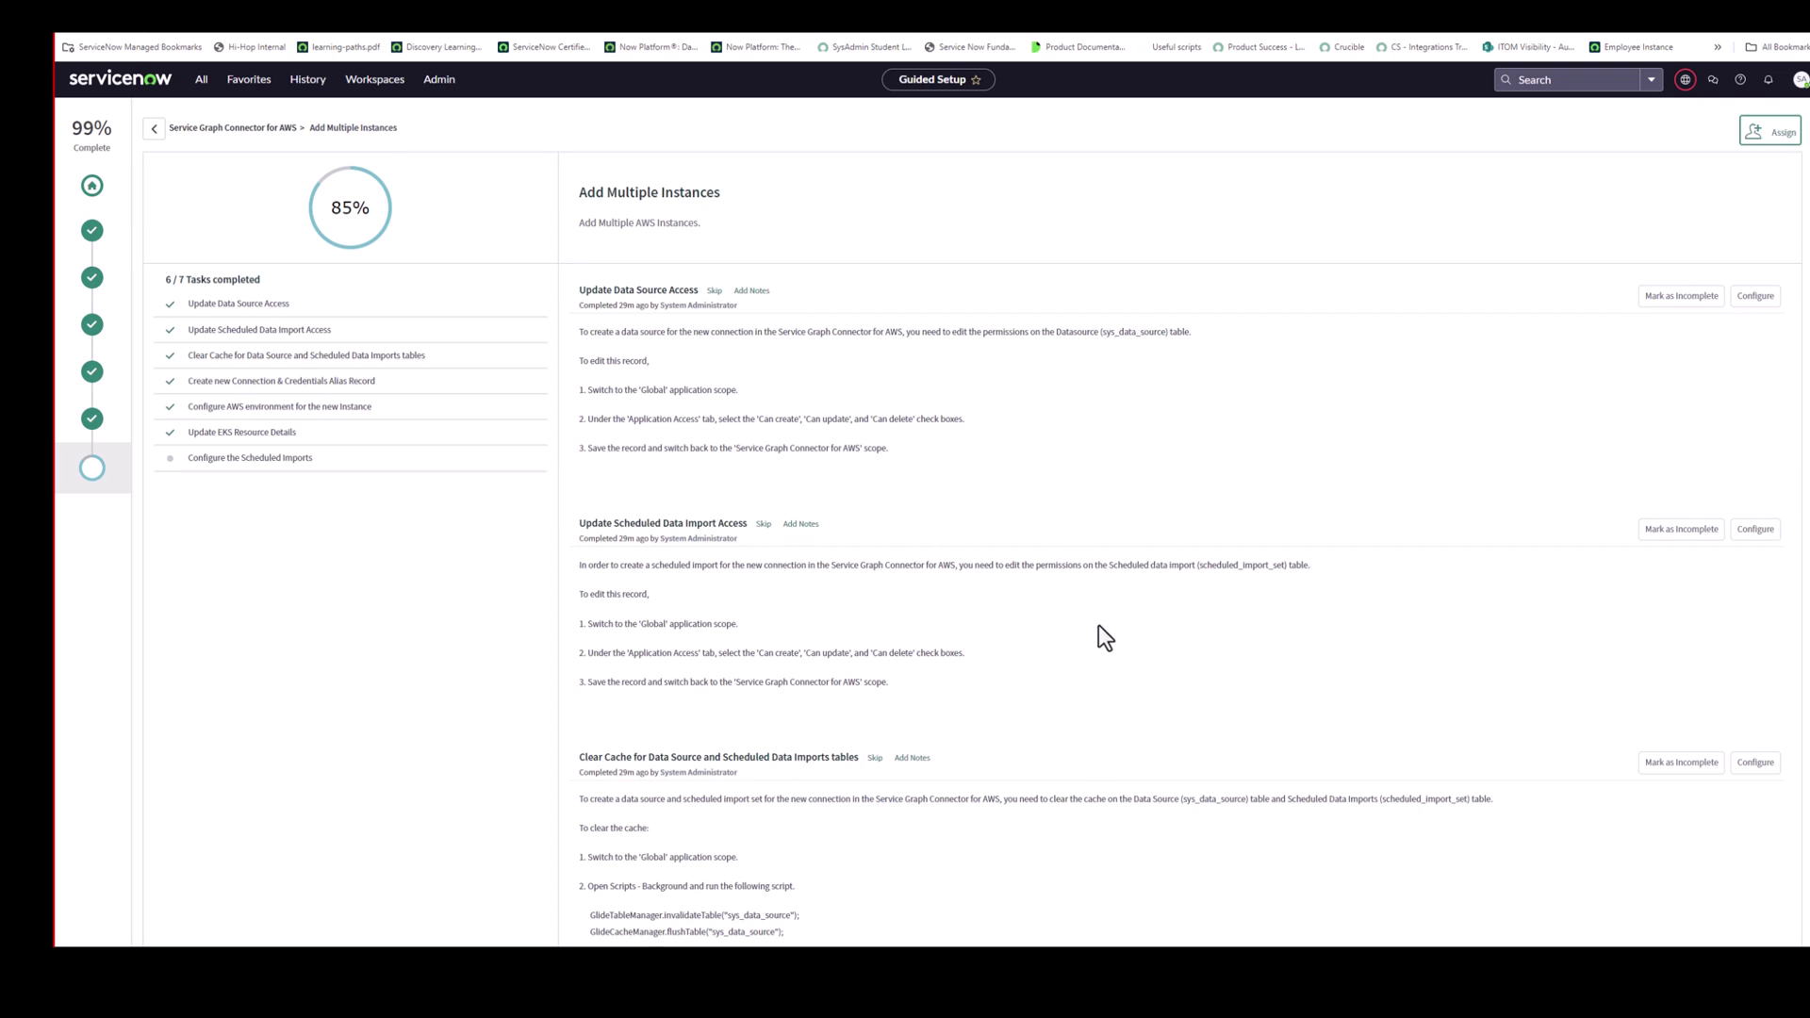
scroll(1095, 631, "down", 2)
scroll(673, 766, "down", 1)
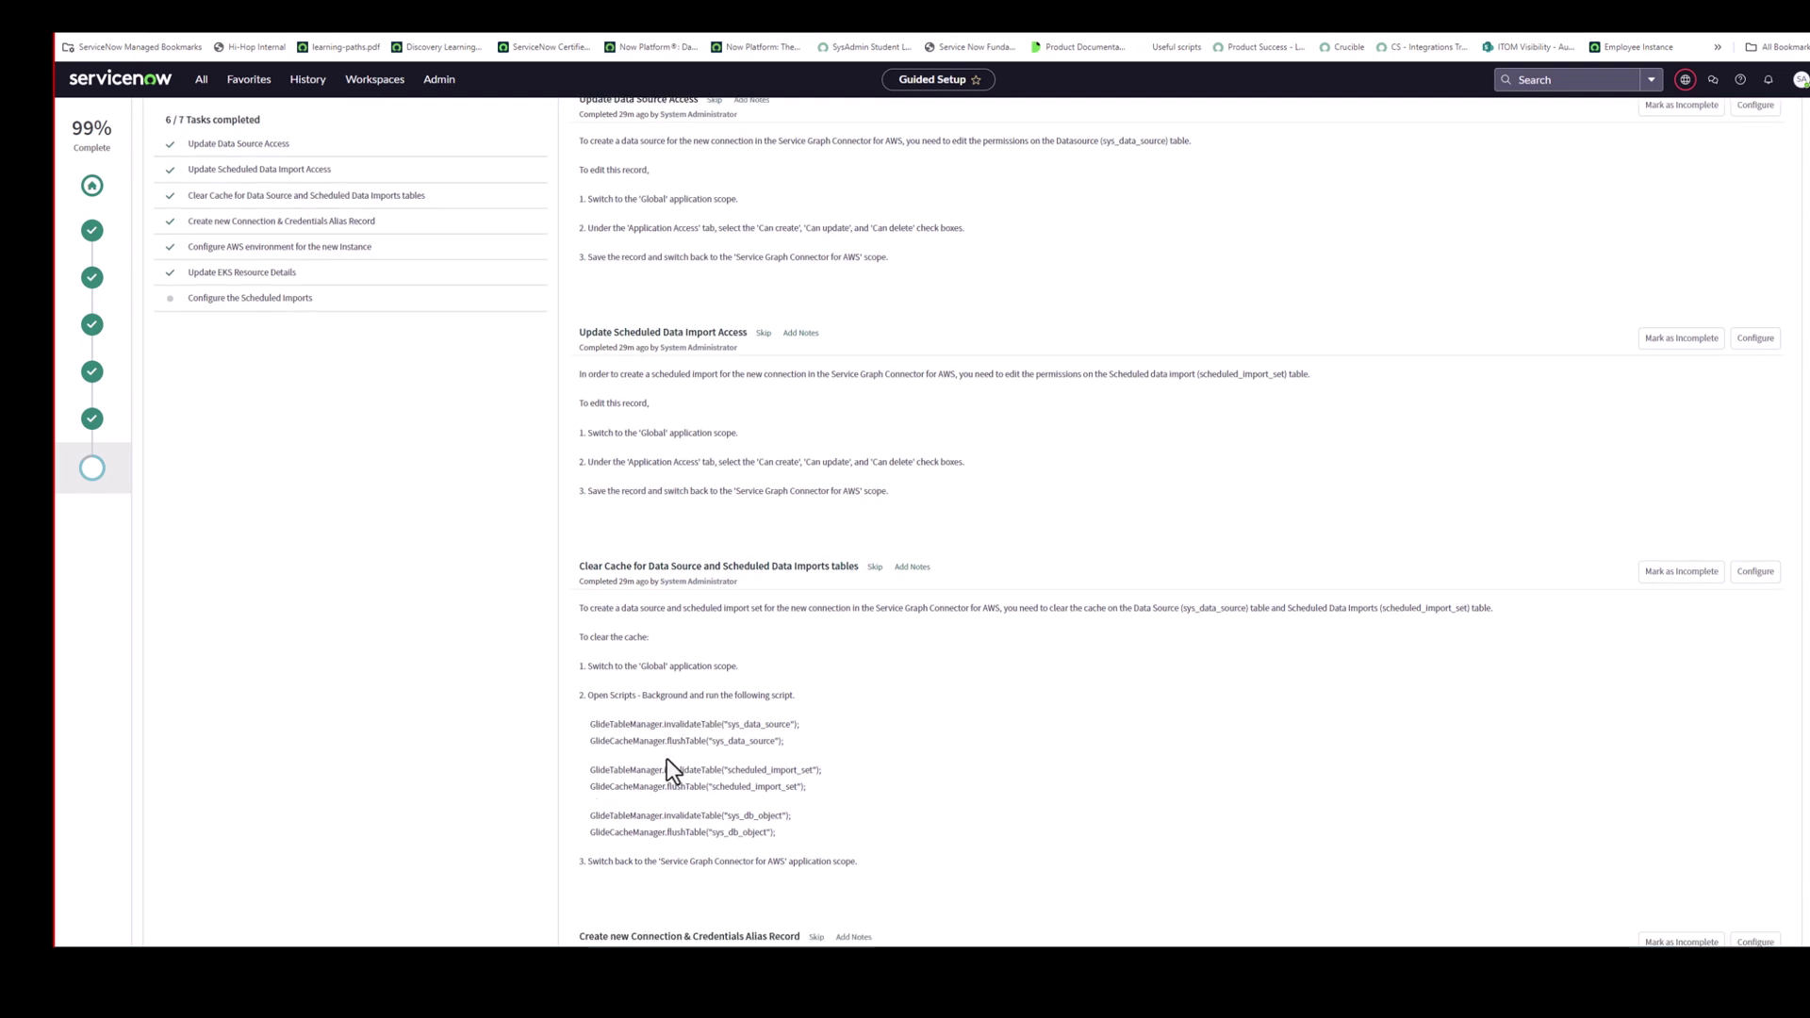
scroll(688, 725, "down", 4)
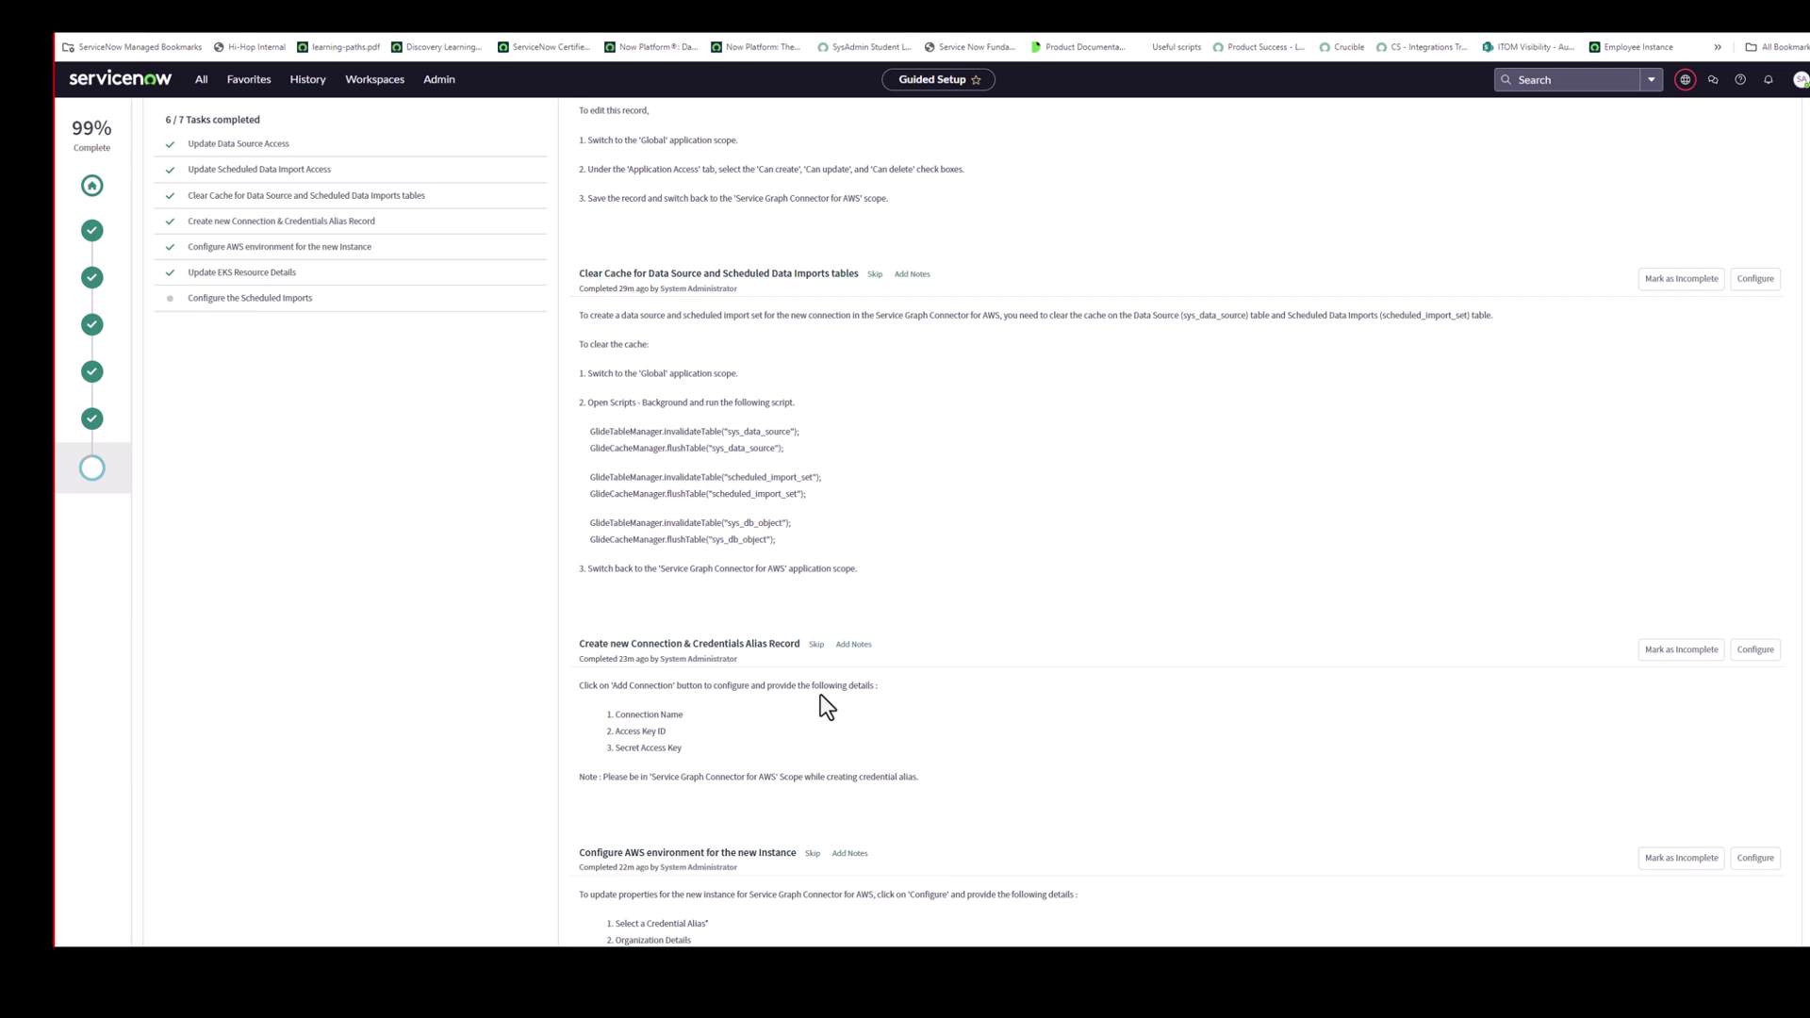
scroll(820, 693, "down", 1)
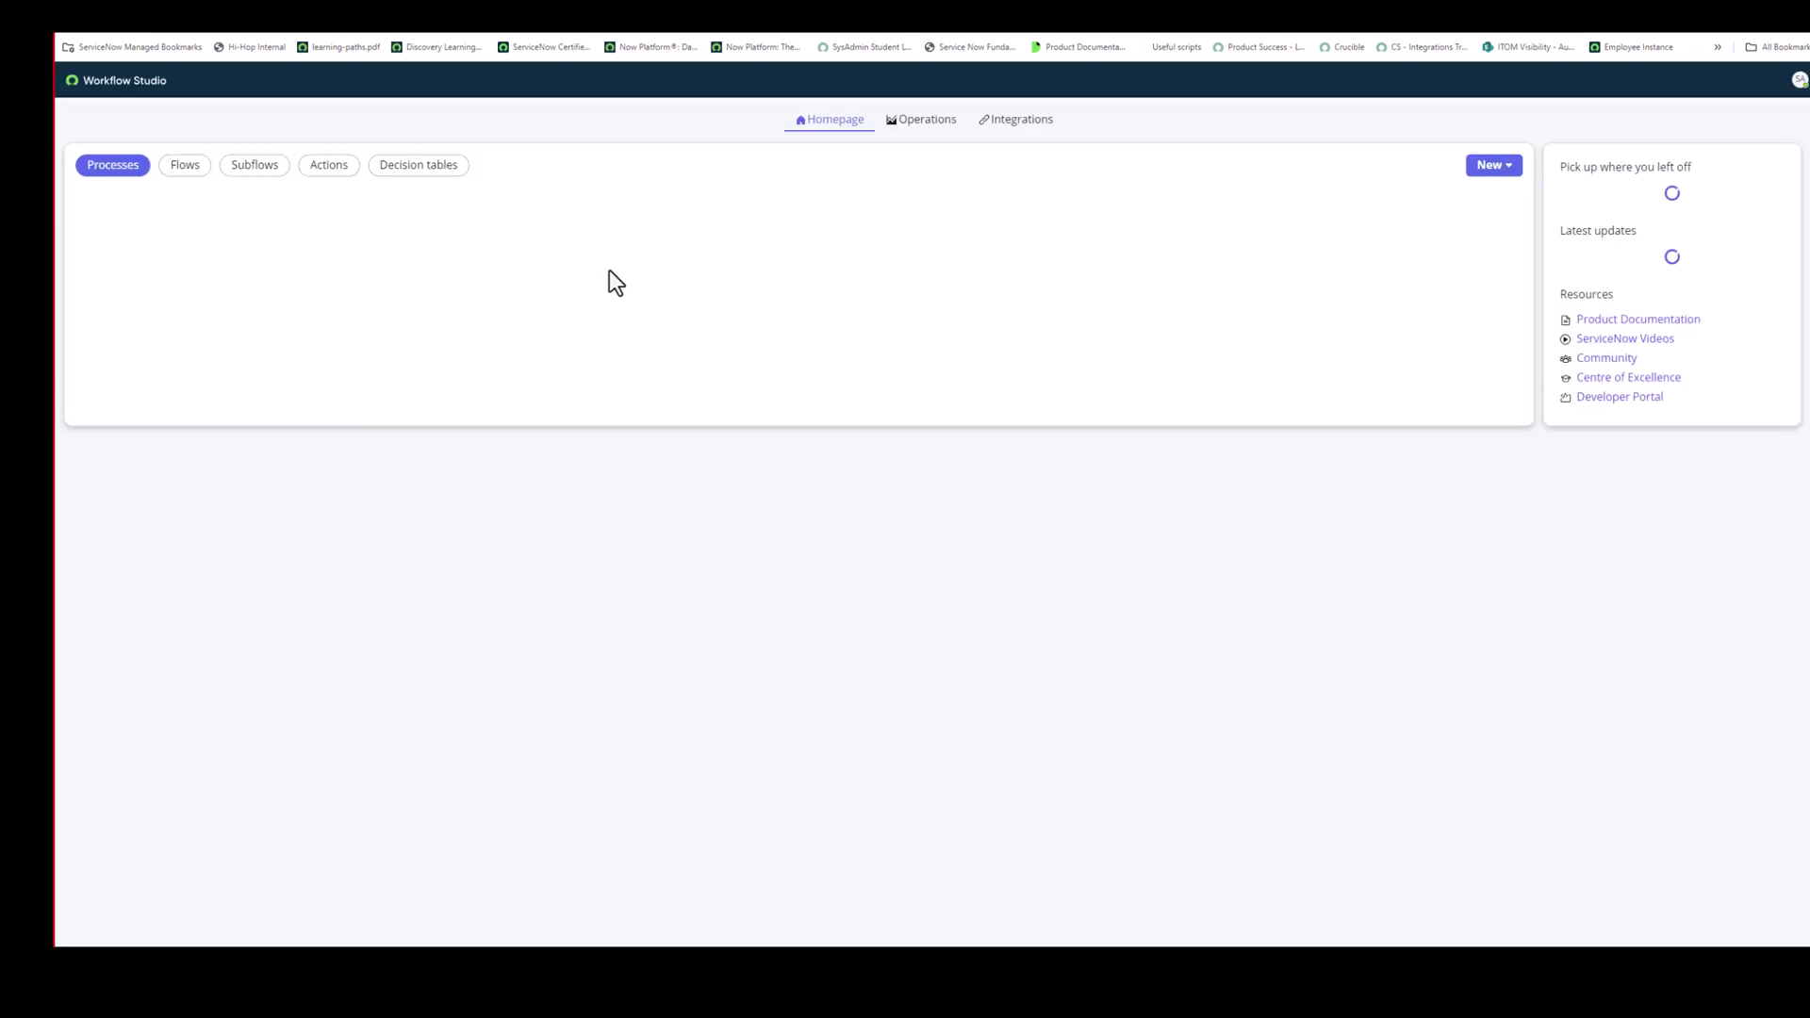
- Inspect the AWSGov-Cloud connection under SG-AWS-CredentialAlias-Org in Workflow Studio, cancel the edit and return to the guided setup
left_click(1025, 125)
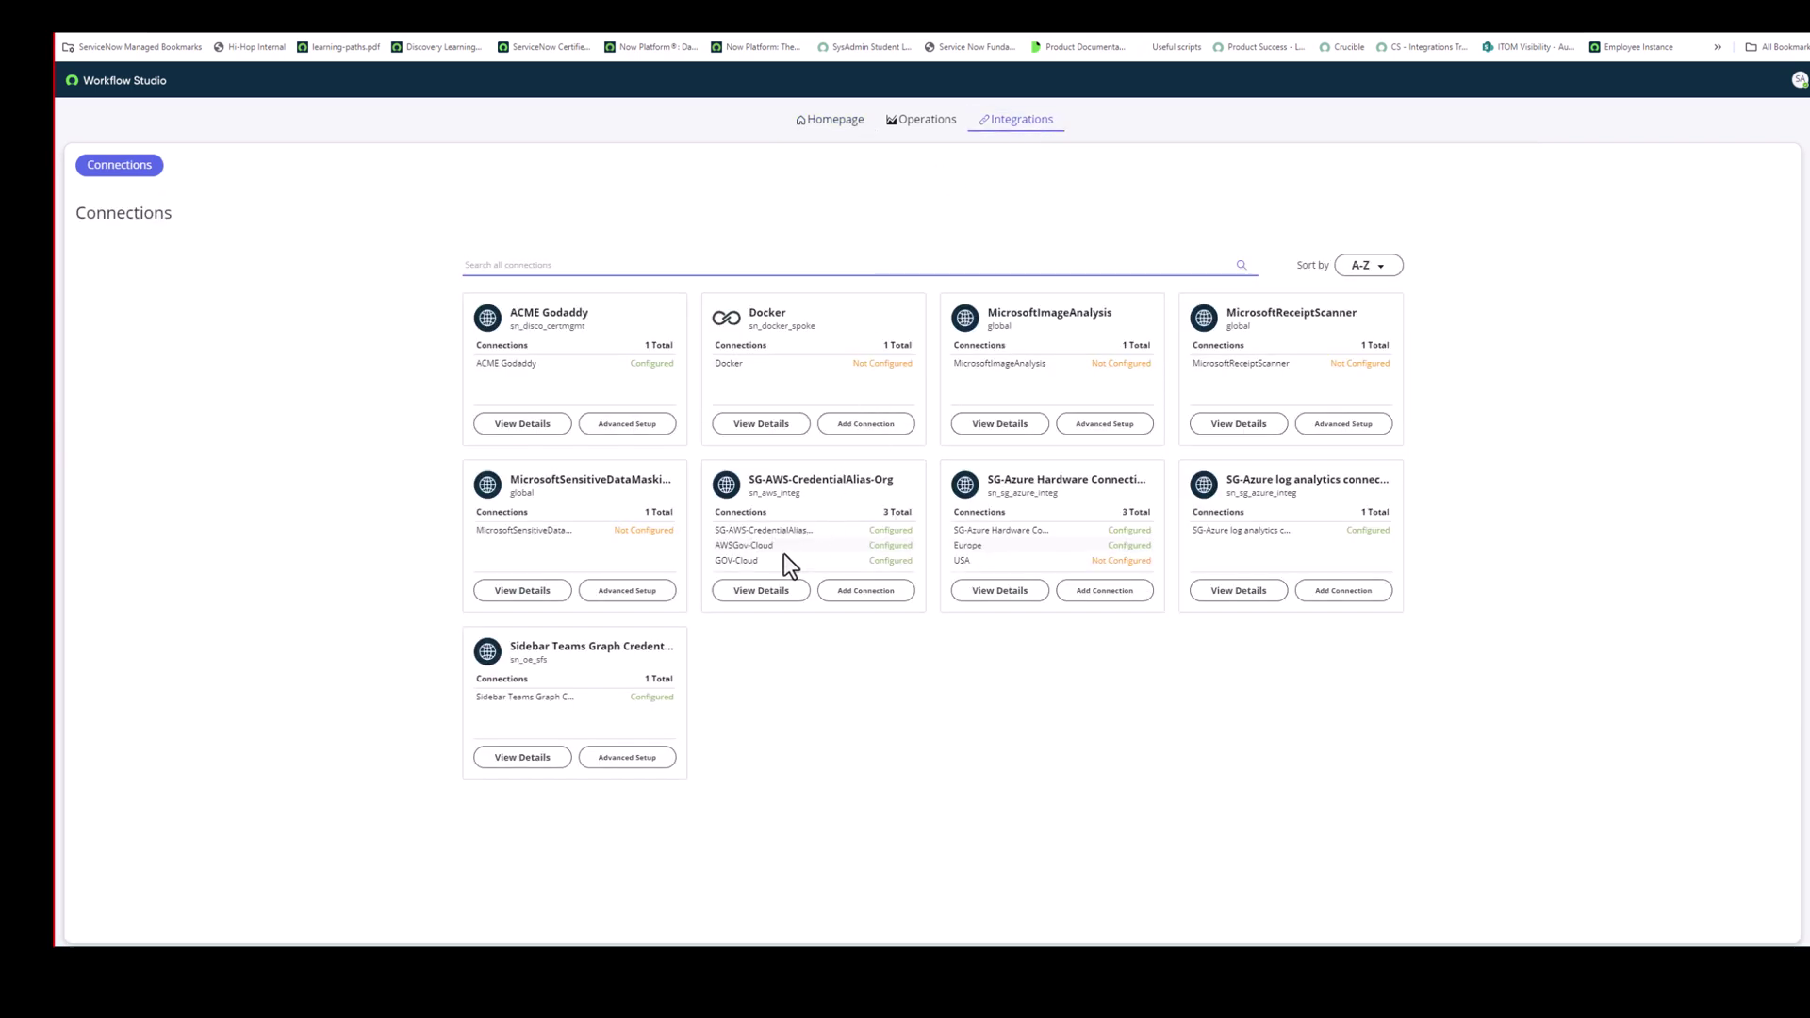
left_click(765, 594)
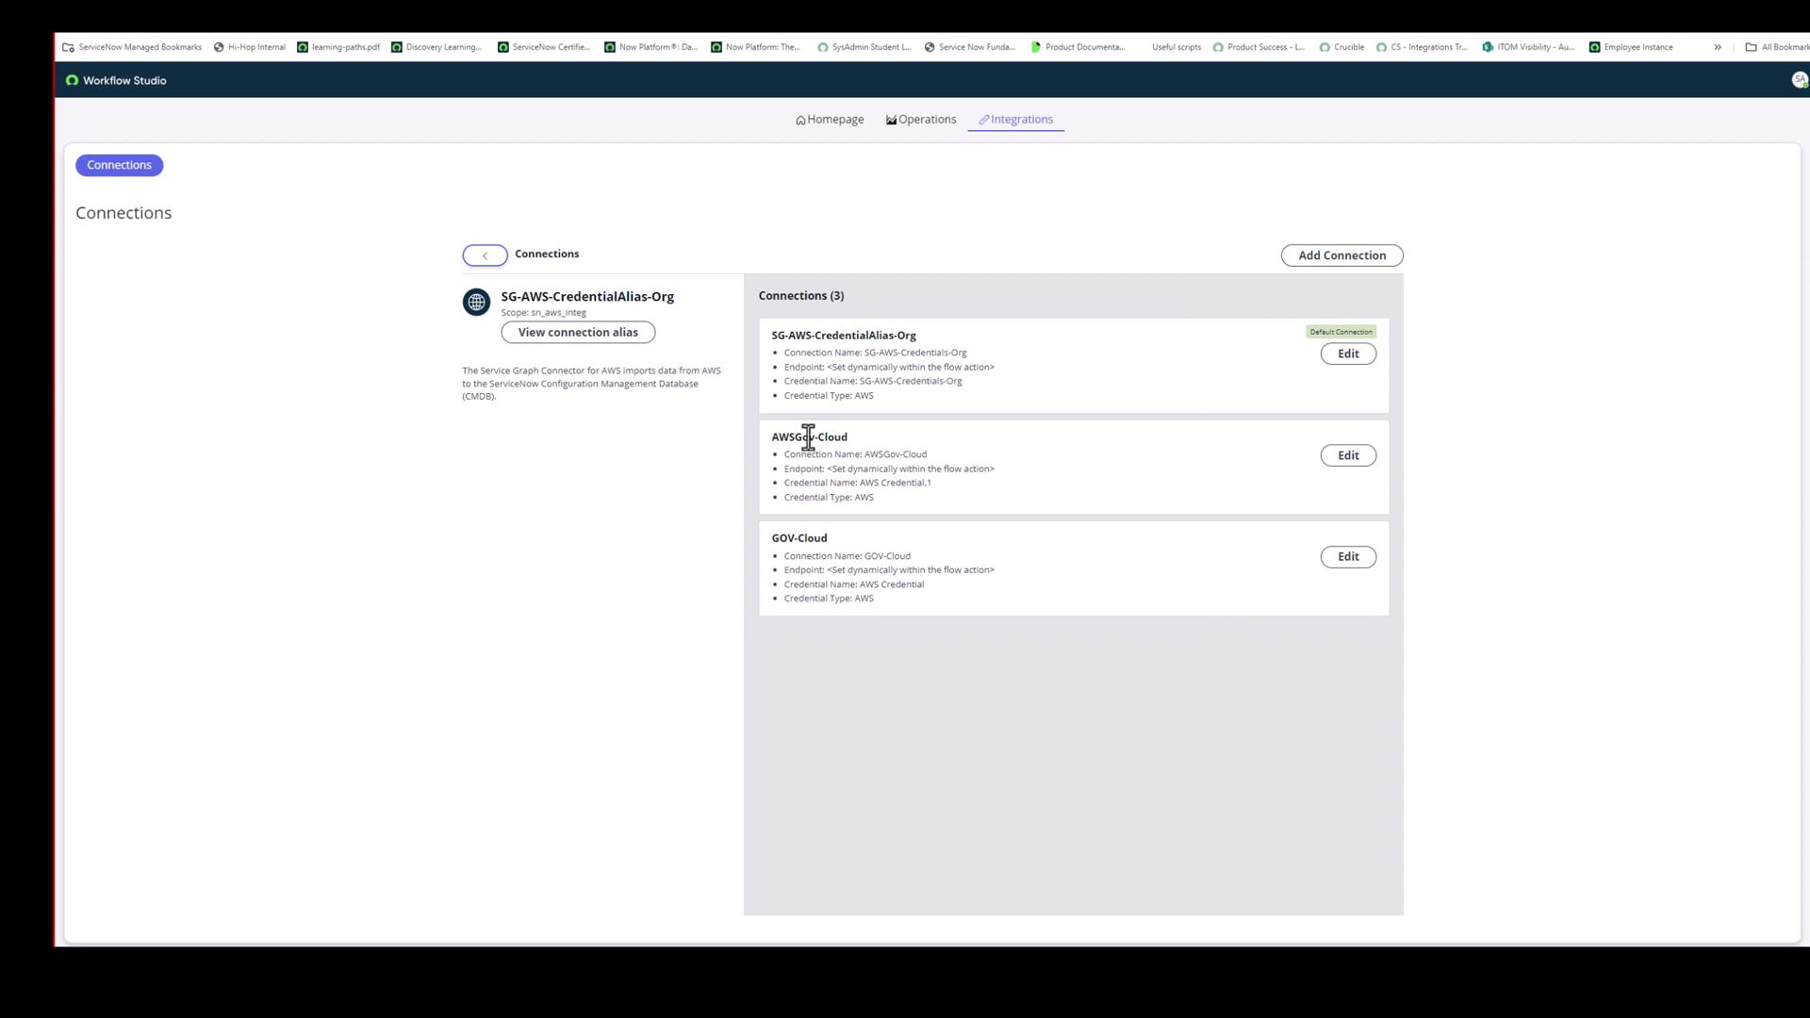
left_click(1349, 460)
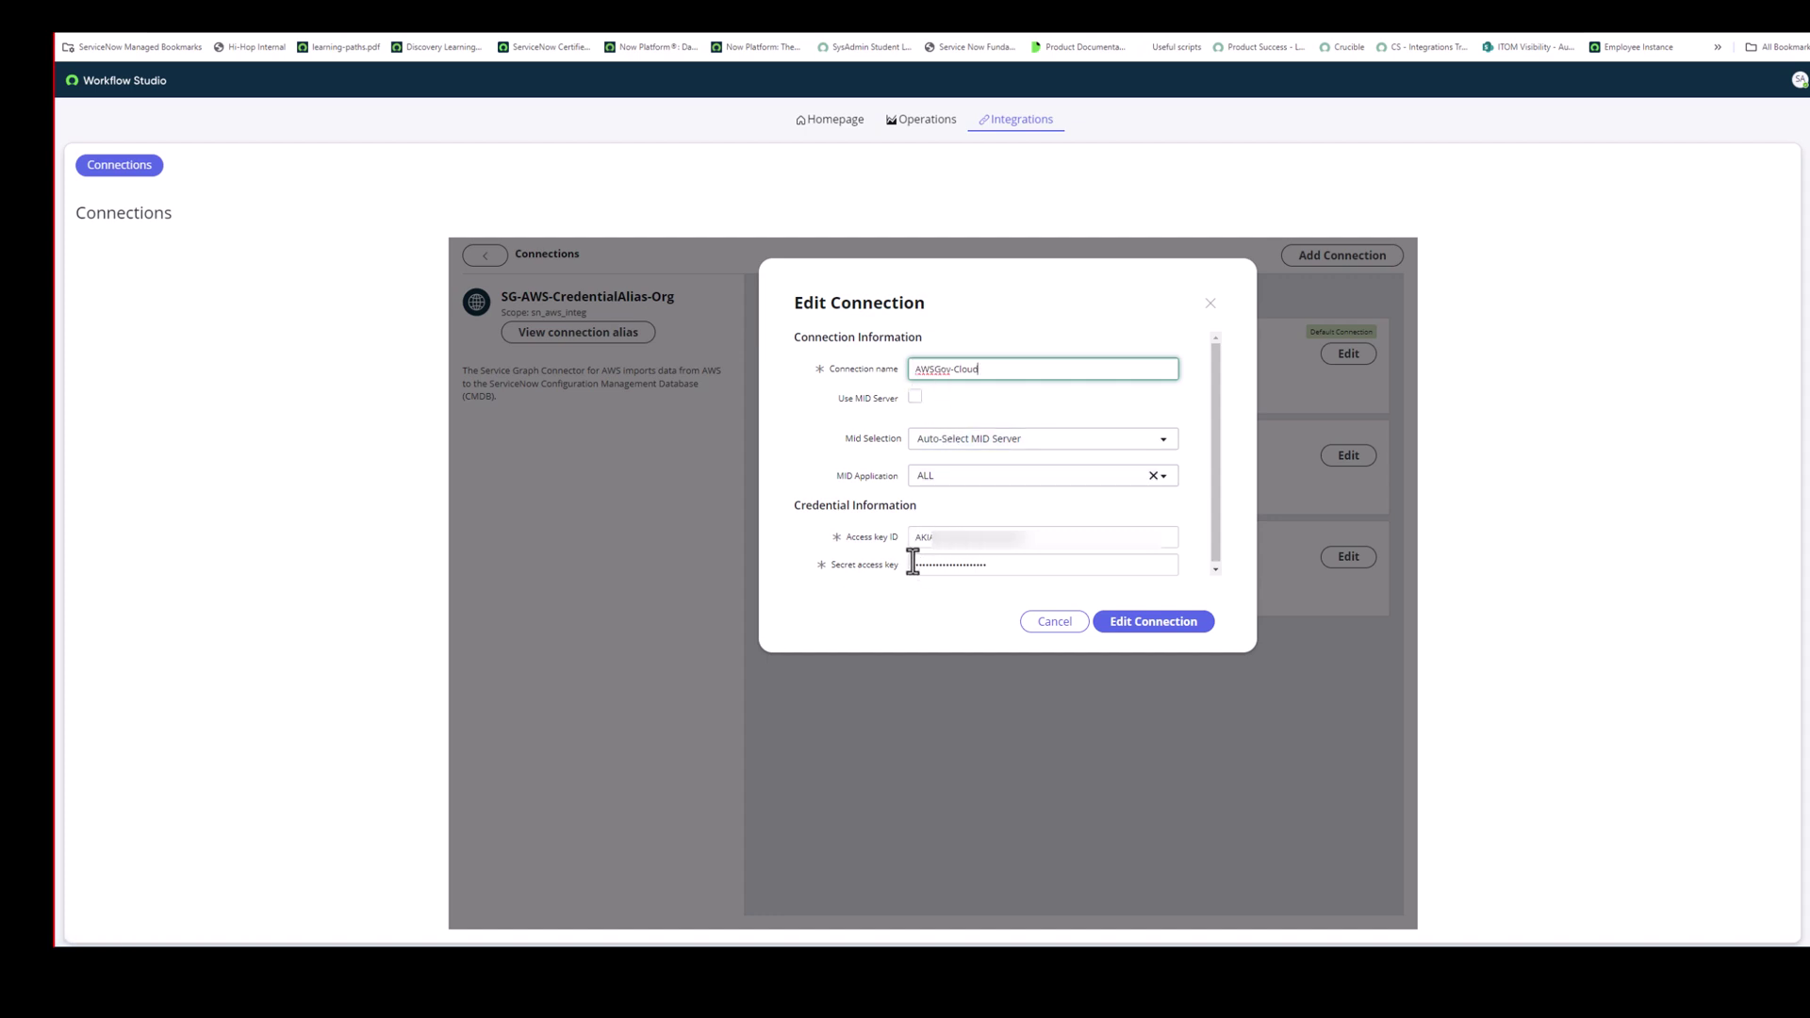
left_click(1057, 624)
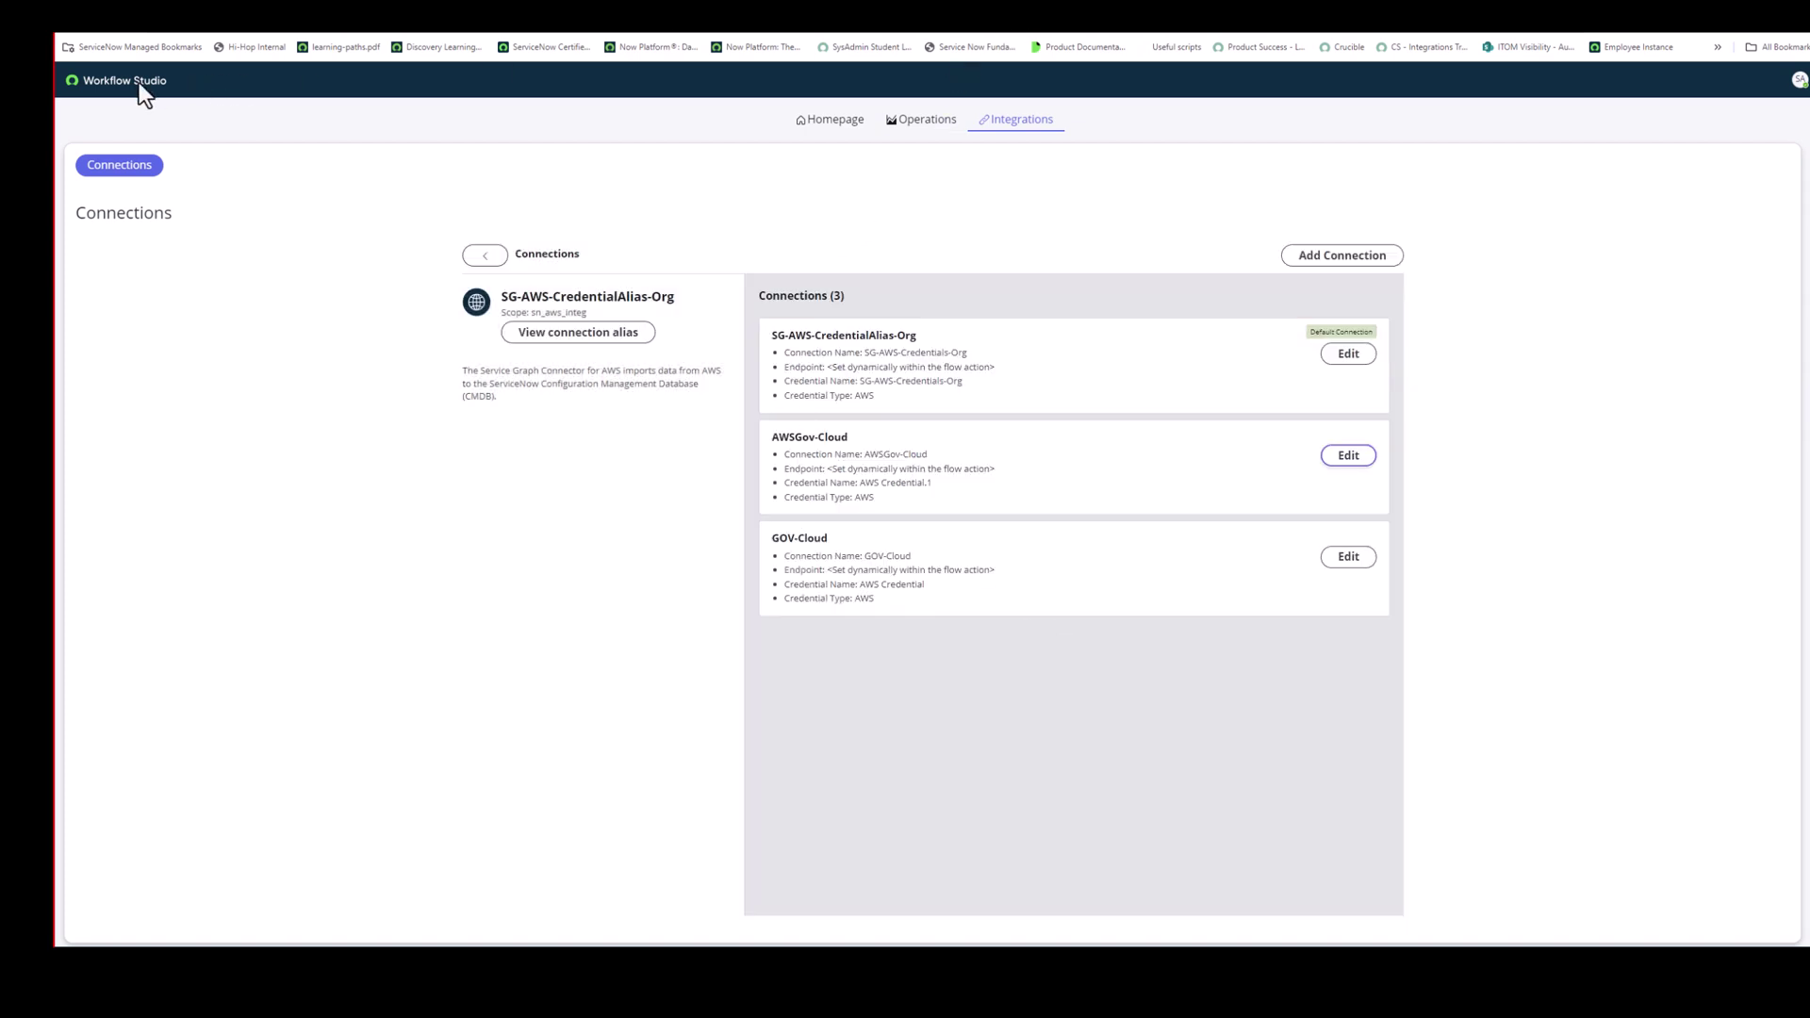
right_click(71, 36)
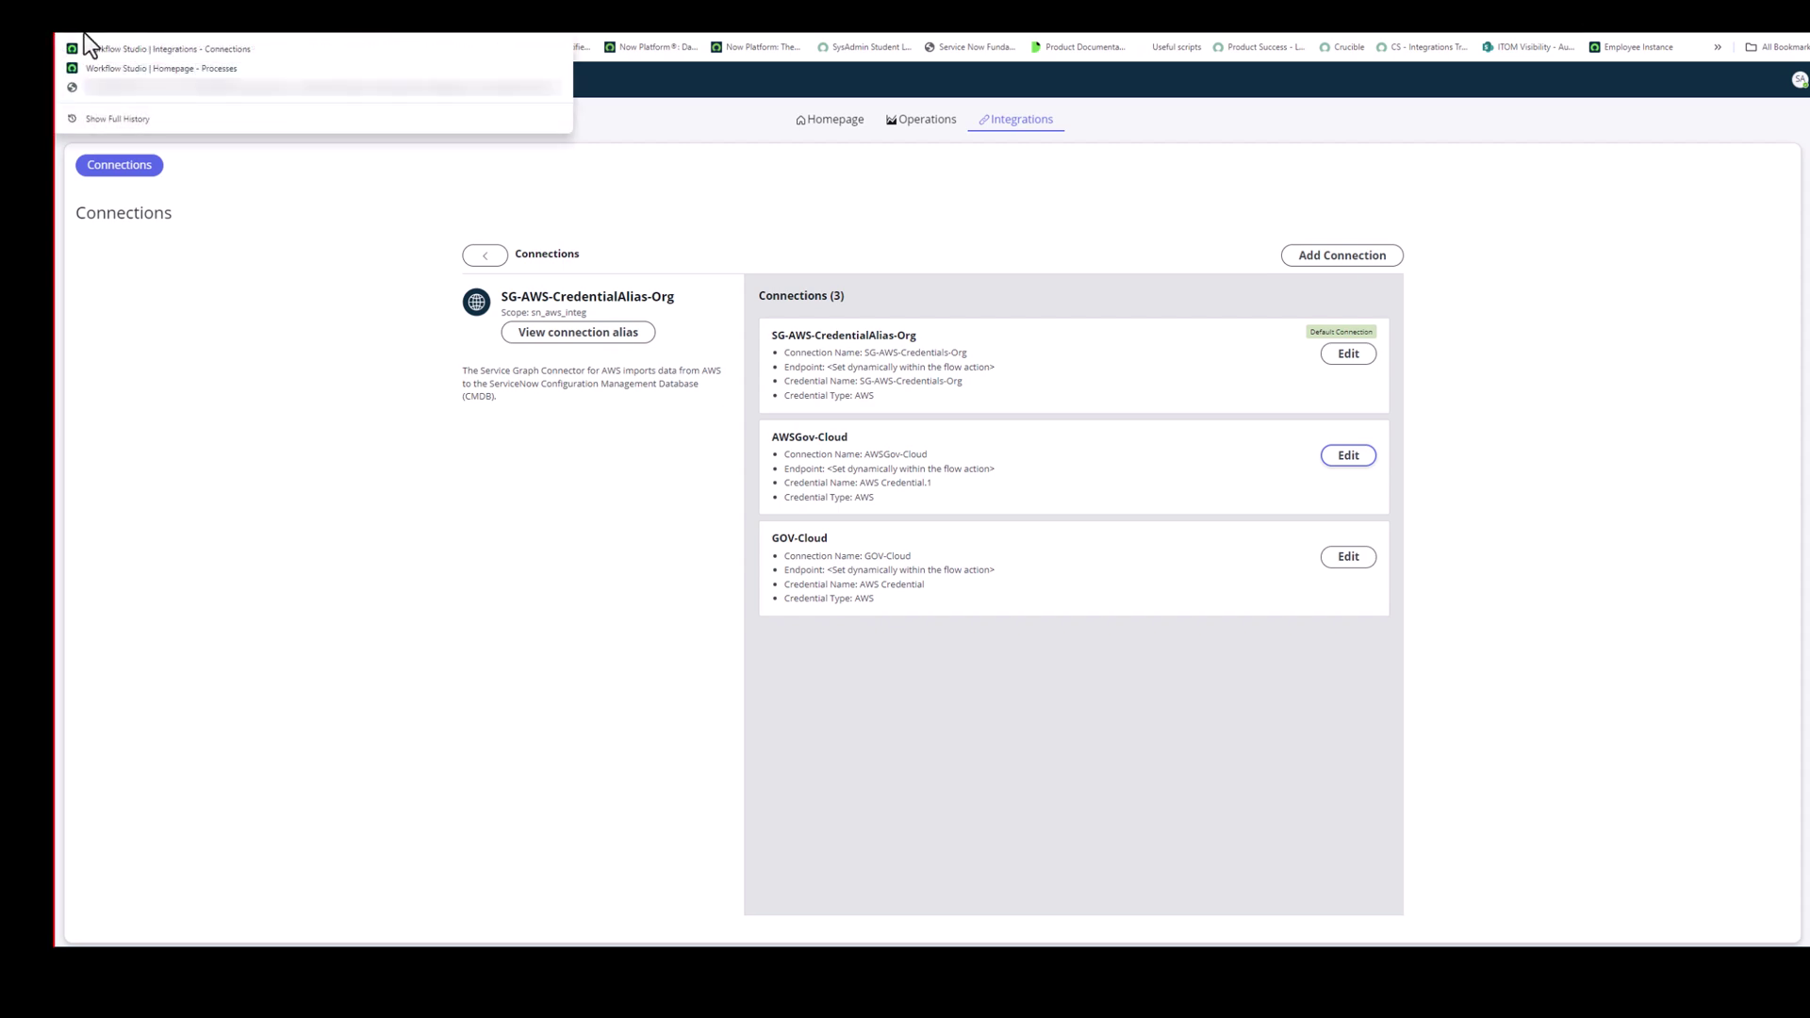
key("ctrl+w")
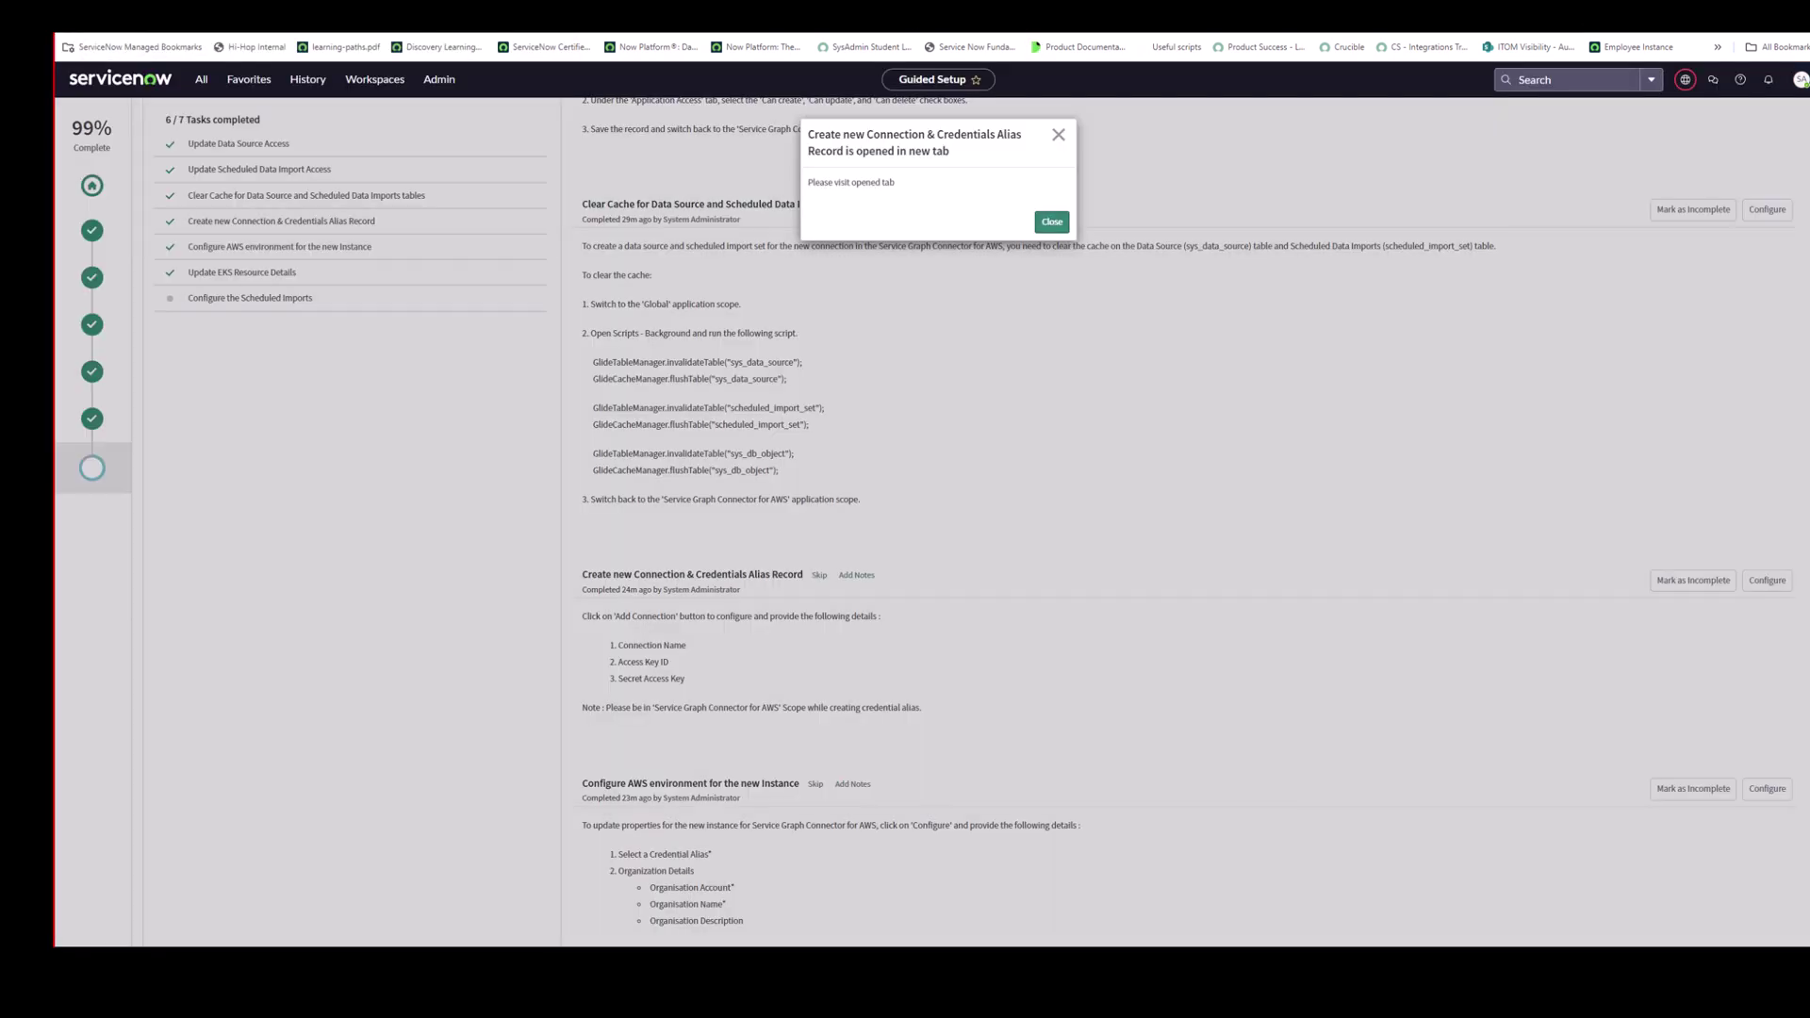
left_click(1057, 132)
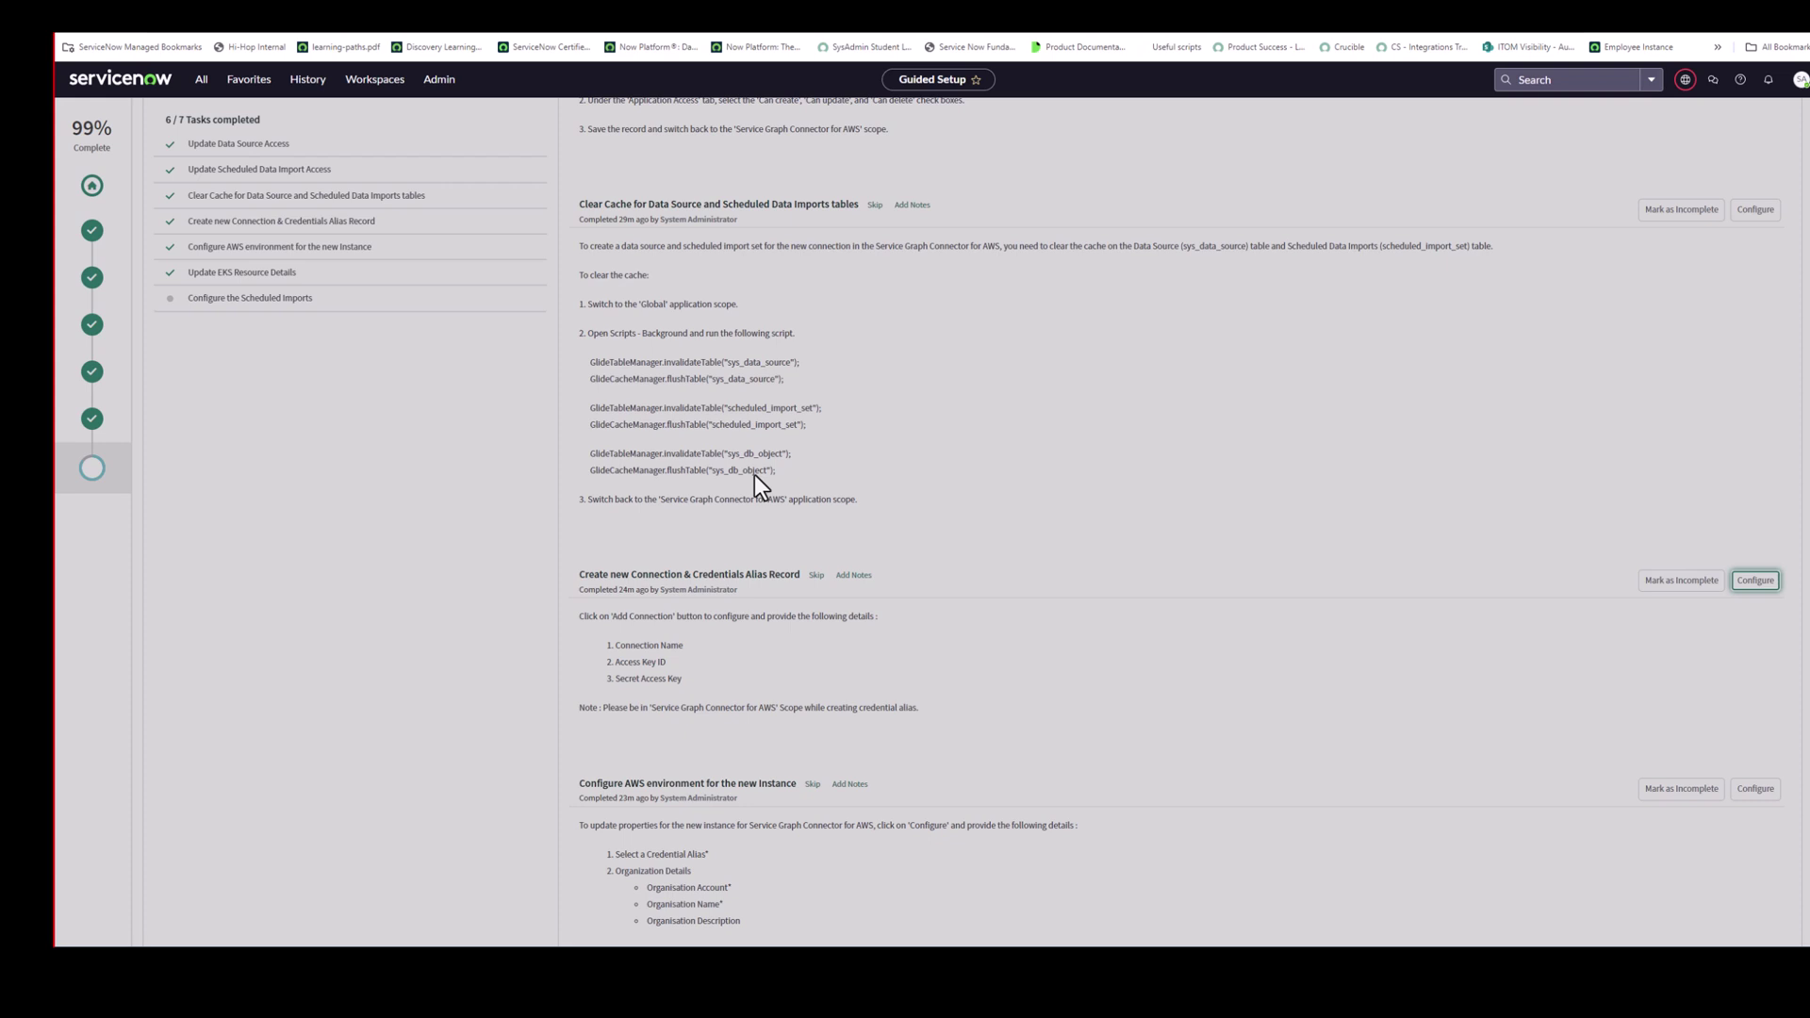
- Open the configuration properties for the new instance, try the connection alias sn_aws_integ.AWSGov_Cloud, and return to the guided setup without saving
scroll(845, 675, "down", 3)
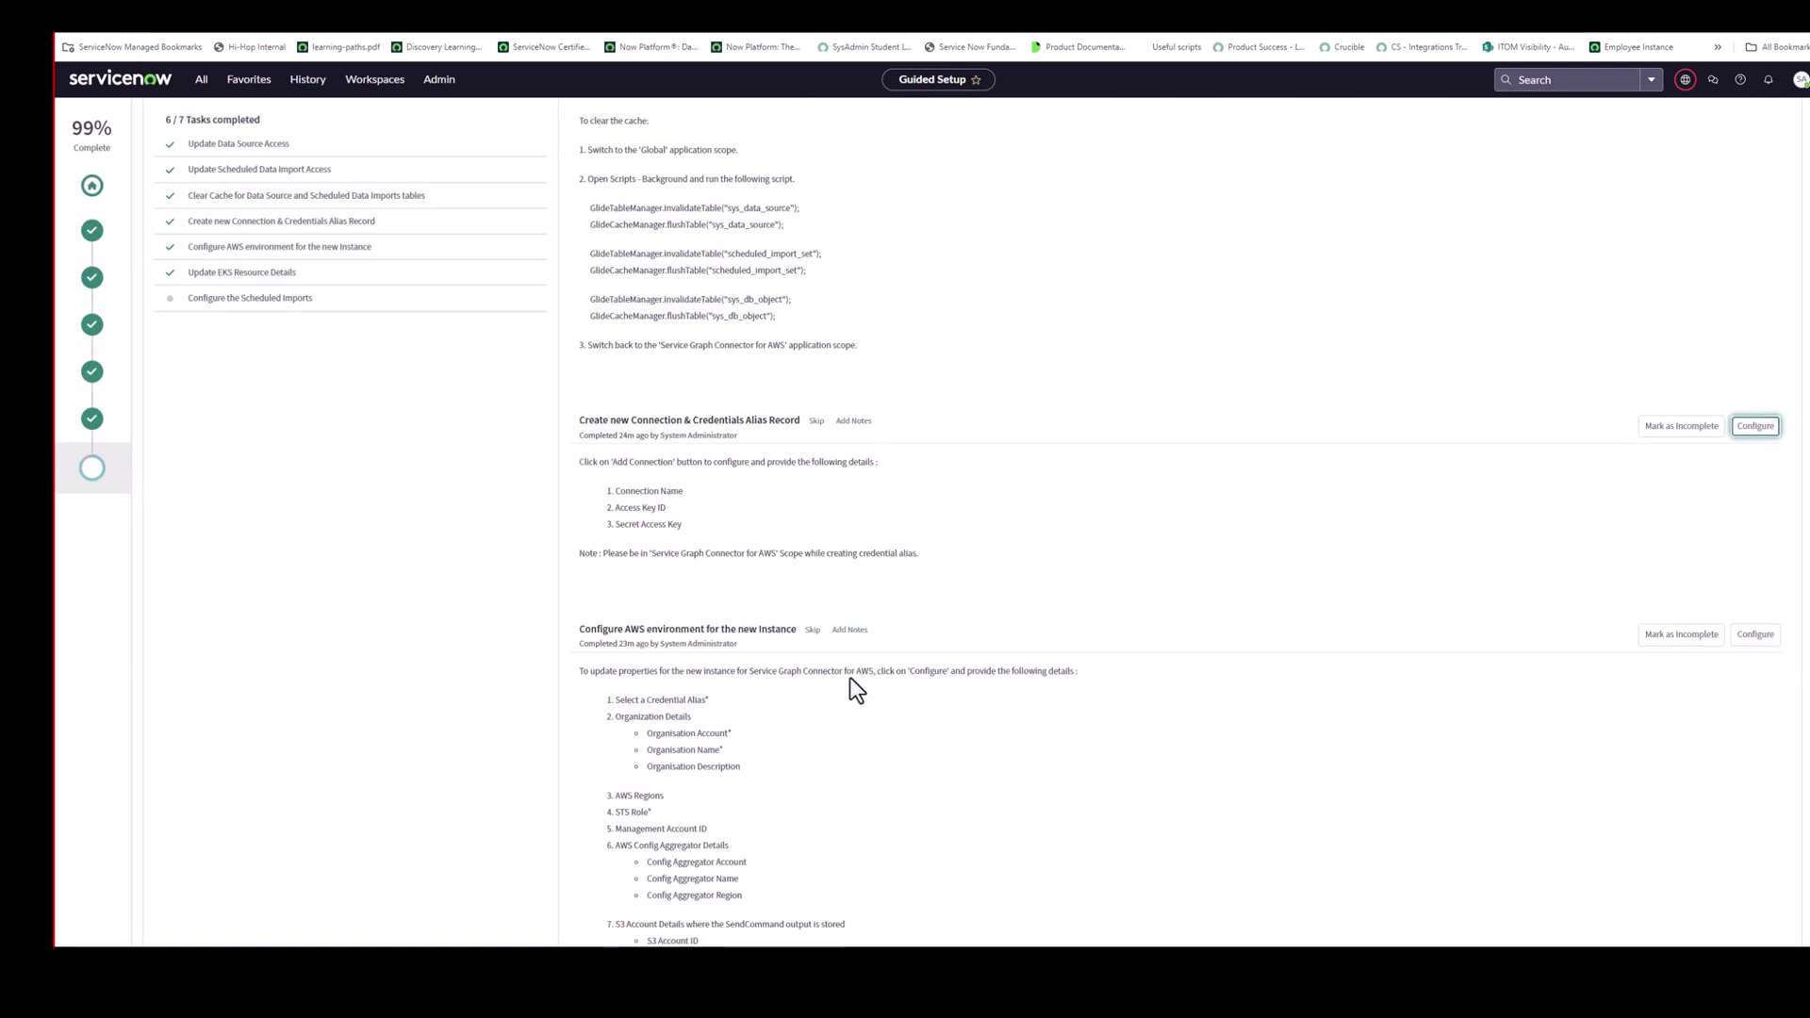
left_click(1753, 514)
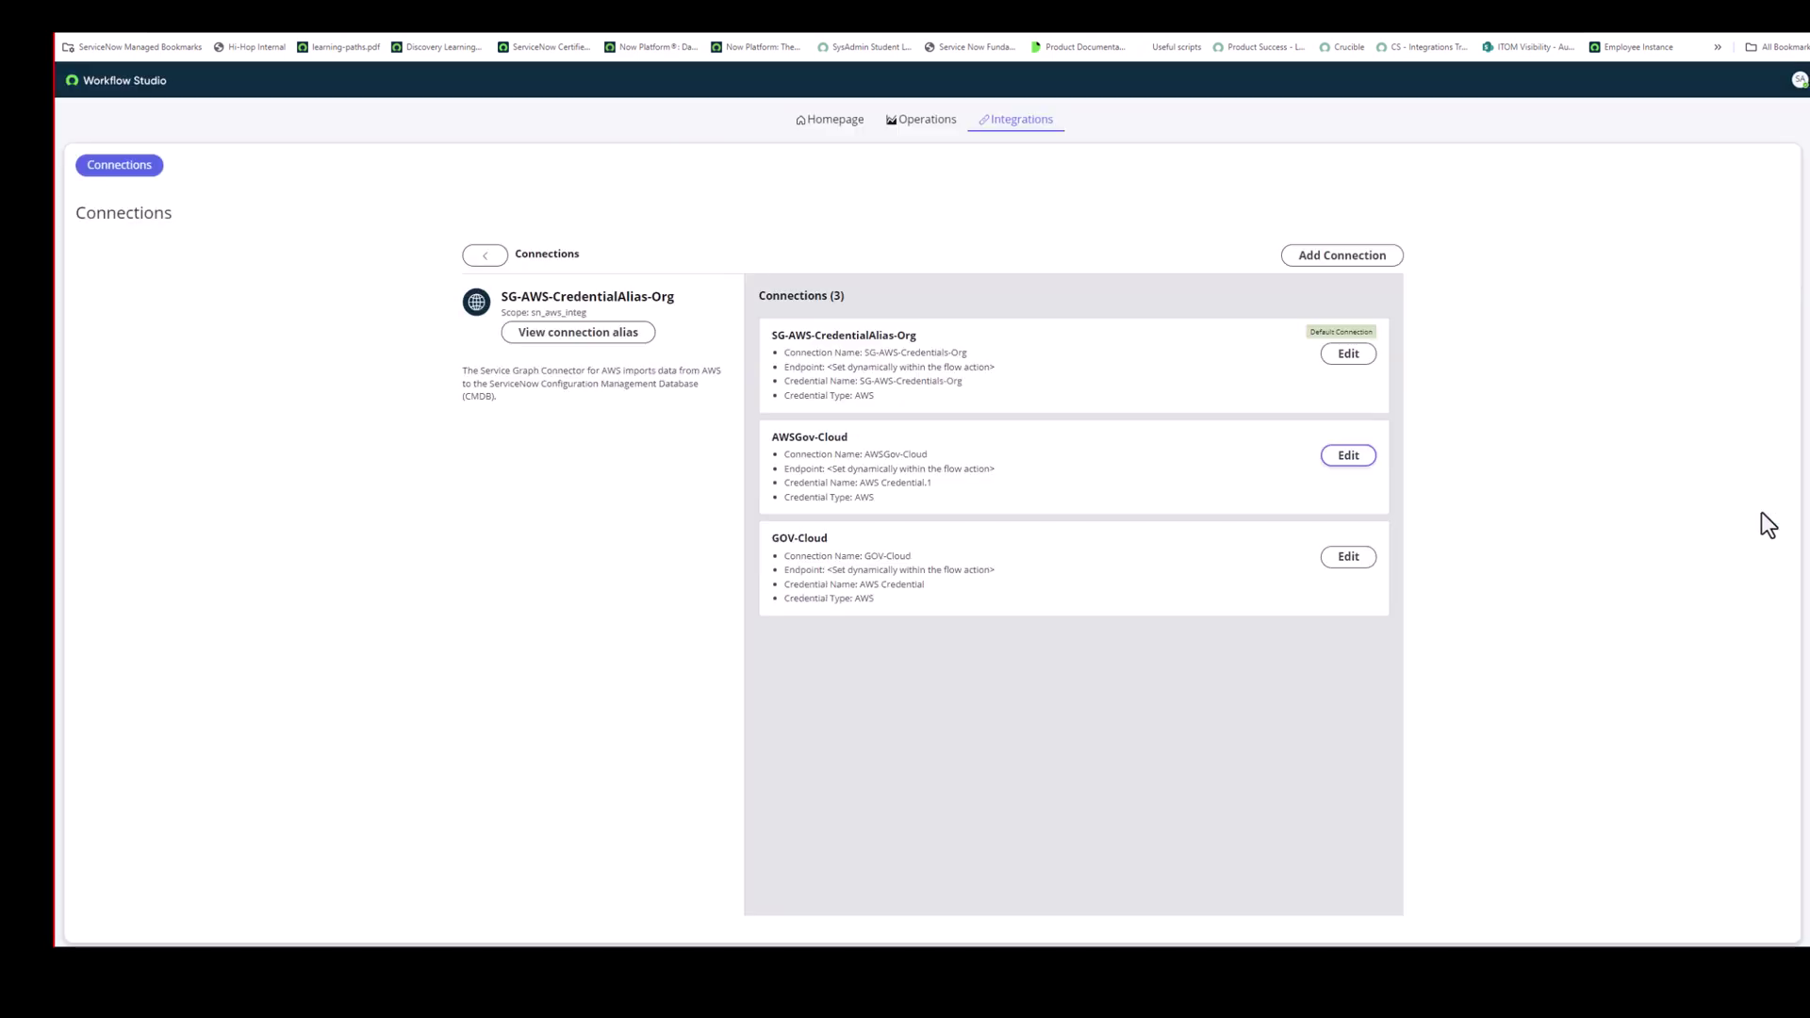
key("ctrl+w")
left_click(1048, 213)
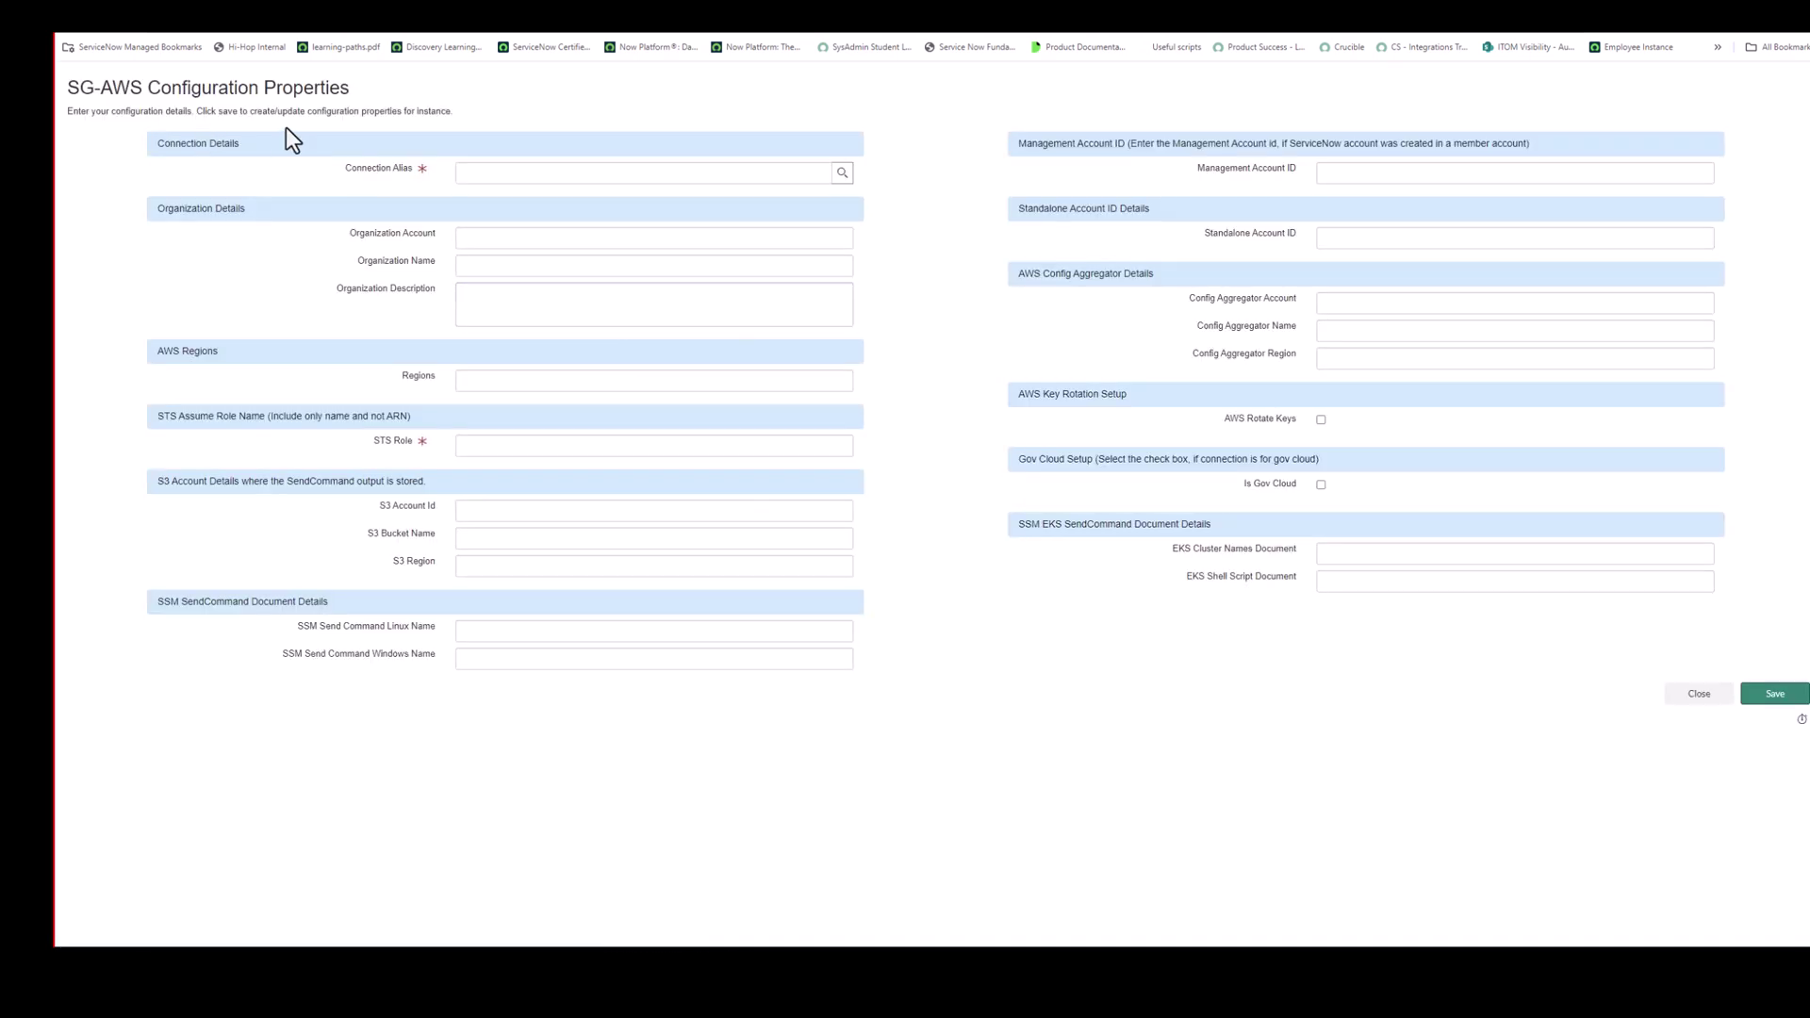
left_click(841, 174)
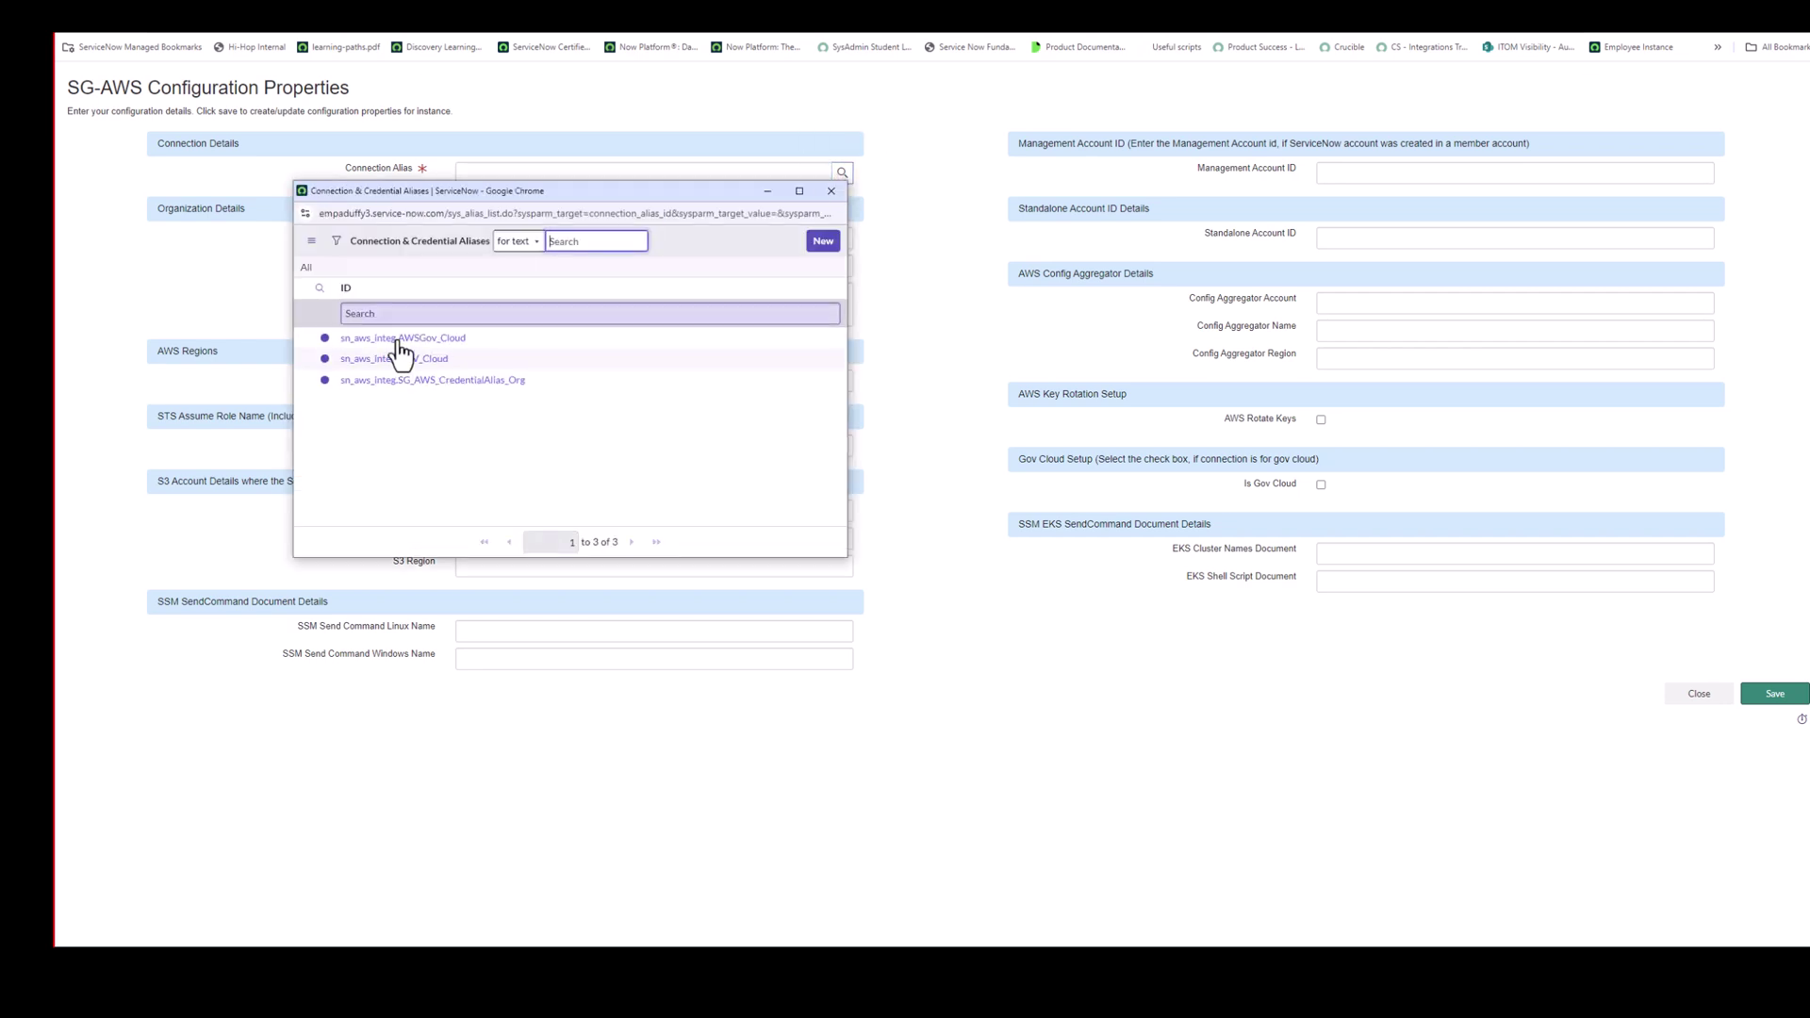
left_click(396, 337)
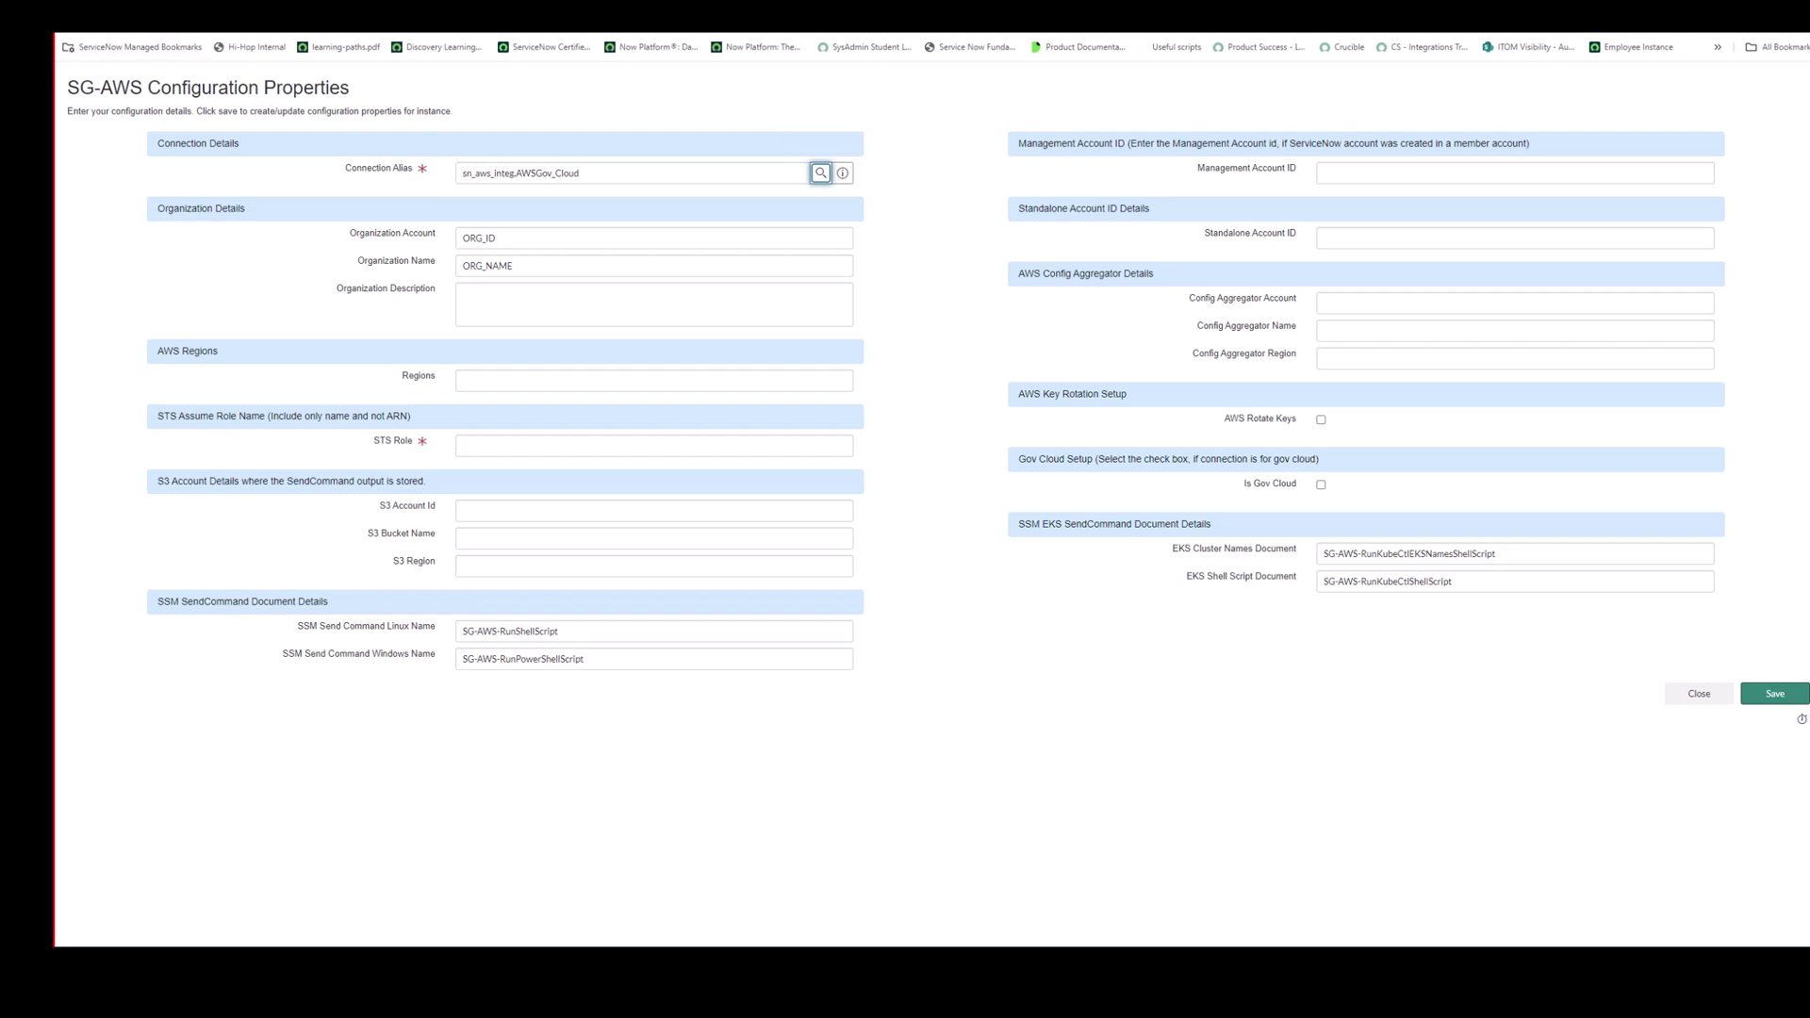
key("ctrl+w")
left_click(1052, 207)
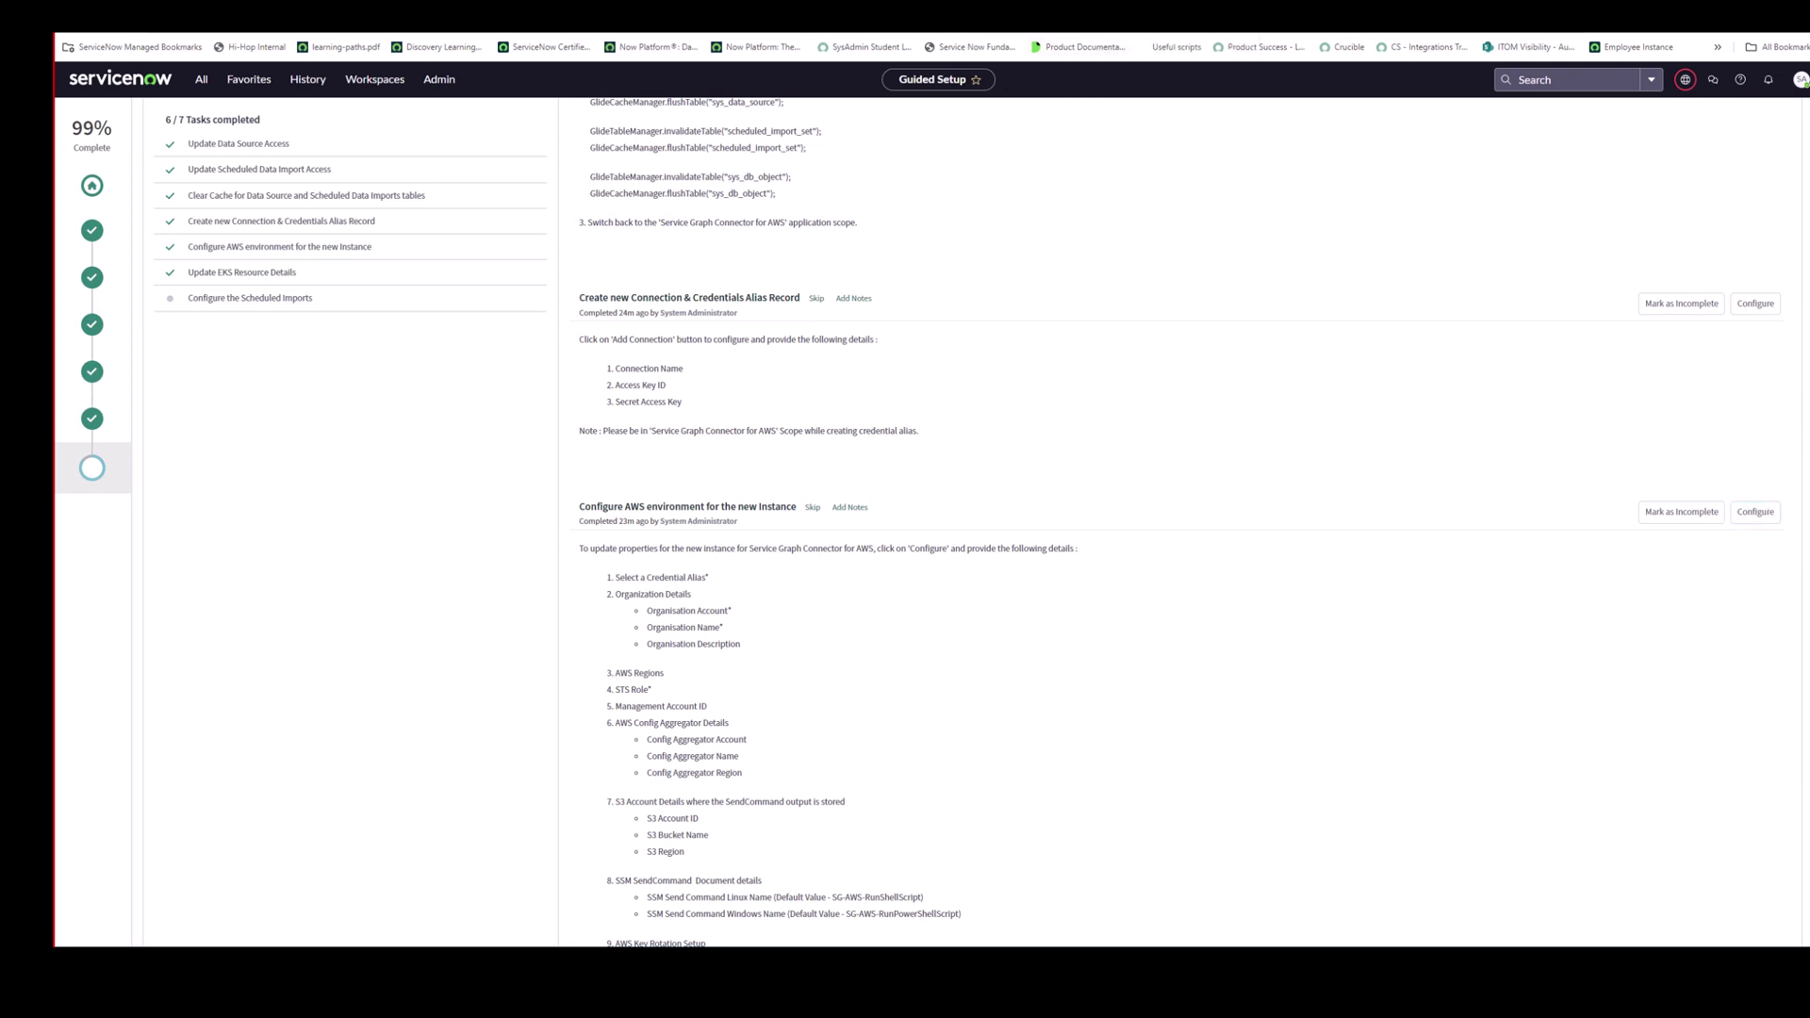
- Reopen the Add Multiple Instances section and read the Update EKS Resource Details and Configure the Scheduled Imports instructions
left_click(91, 471)
scroll(887, 622, "down", 2)
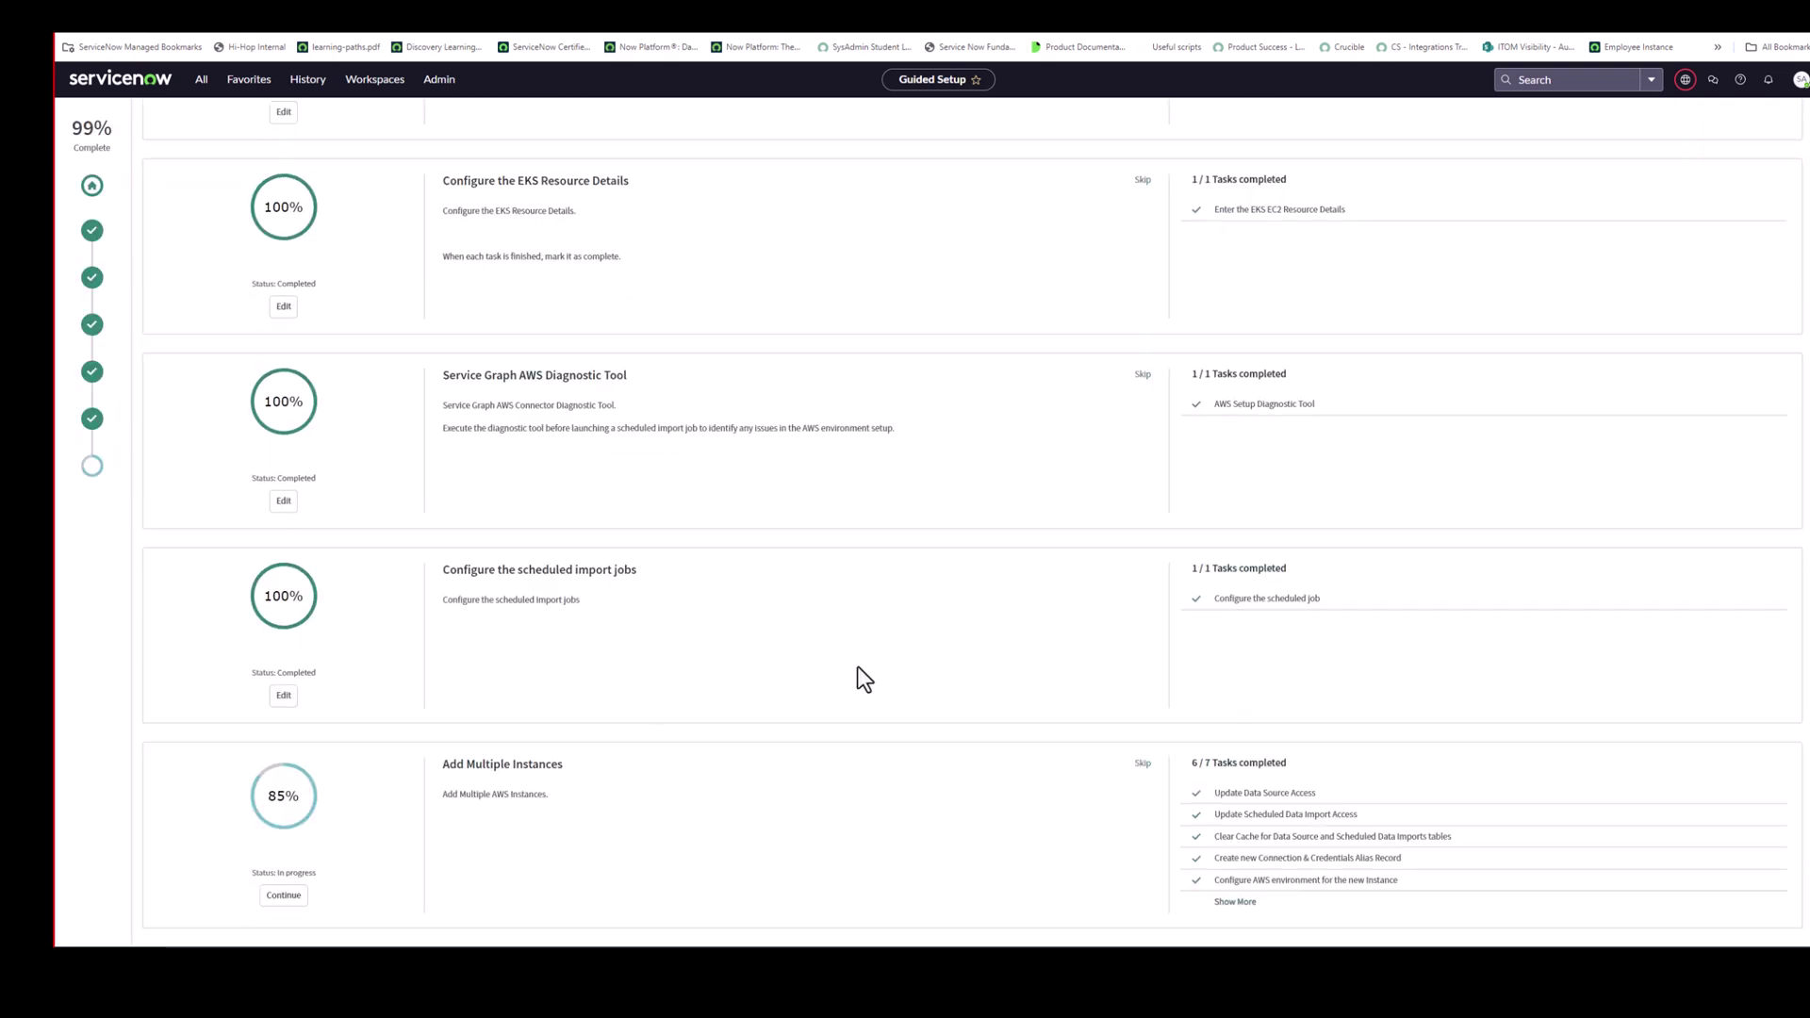
left_click(274, 901)
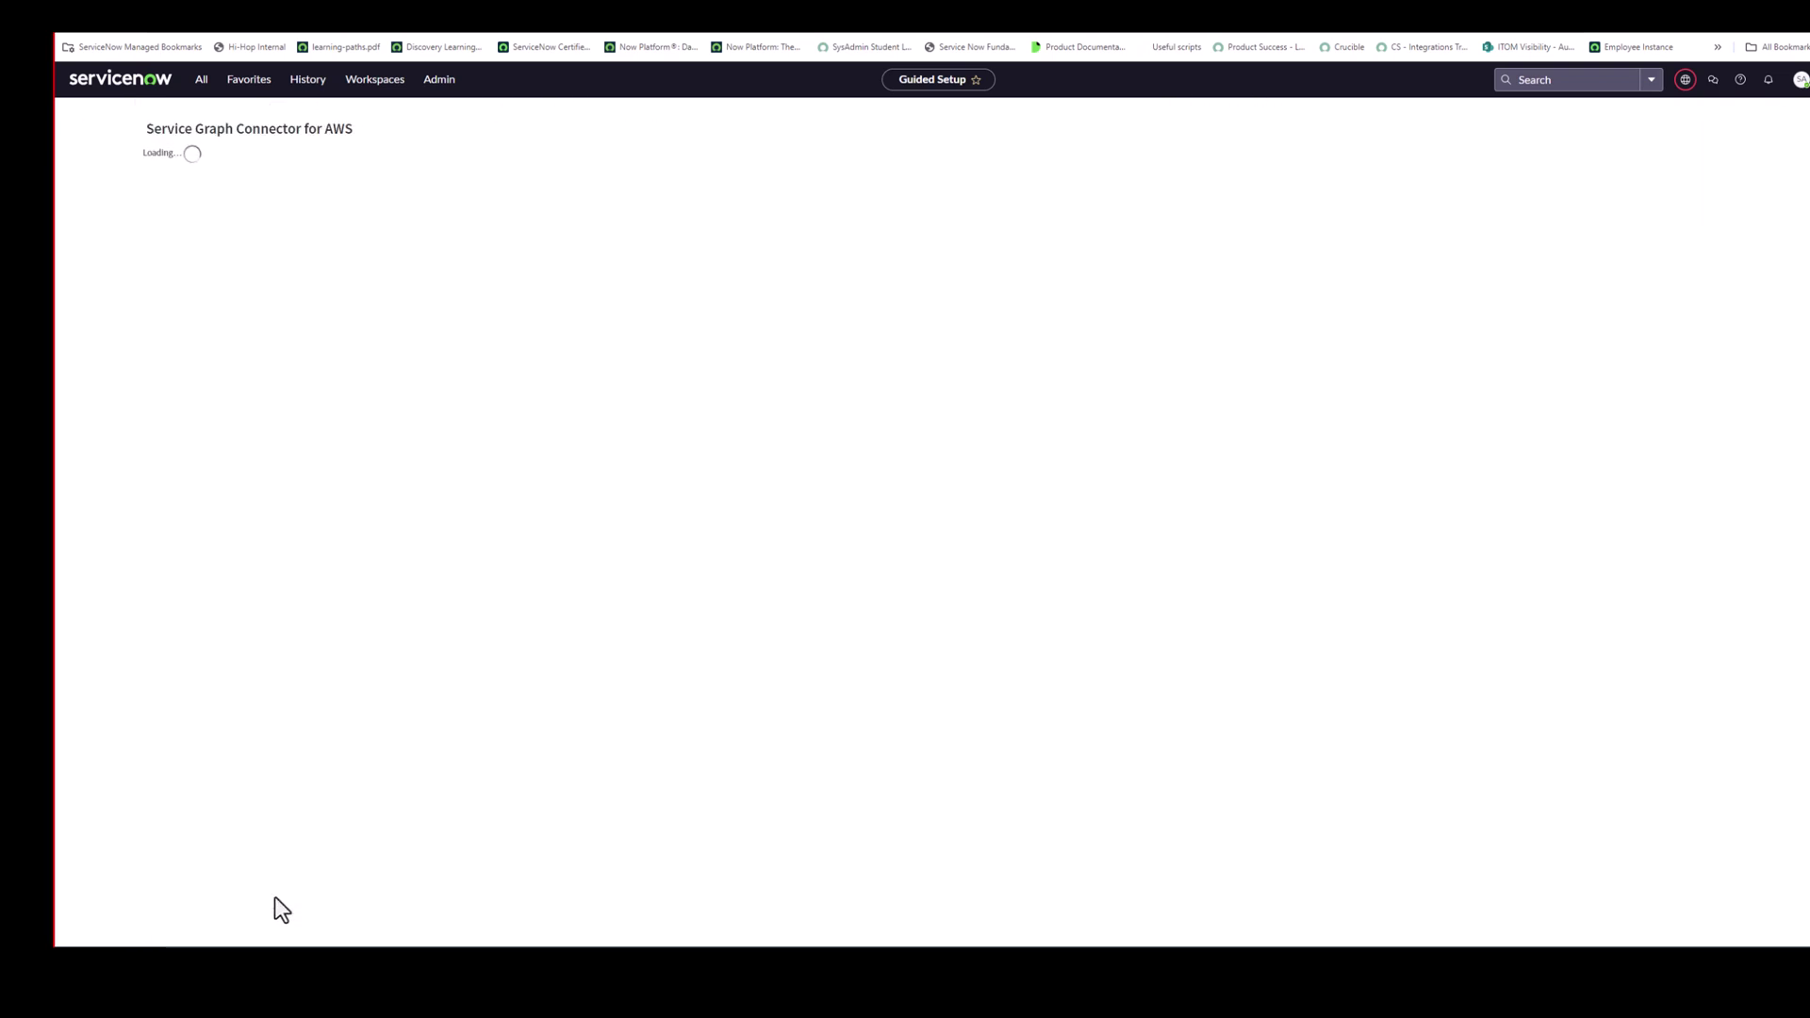
scroll(905, 641, "down", 4)
scroll(903, 686, "down", 10)
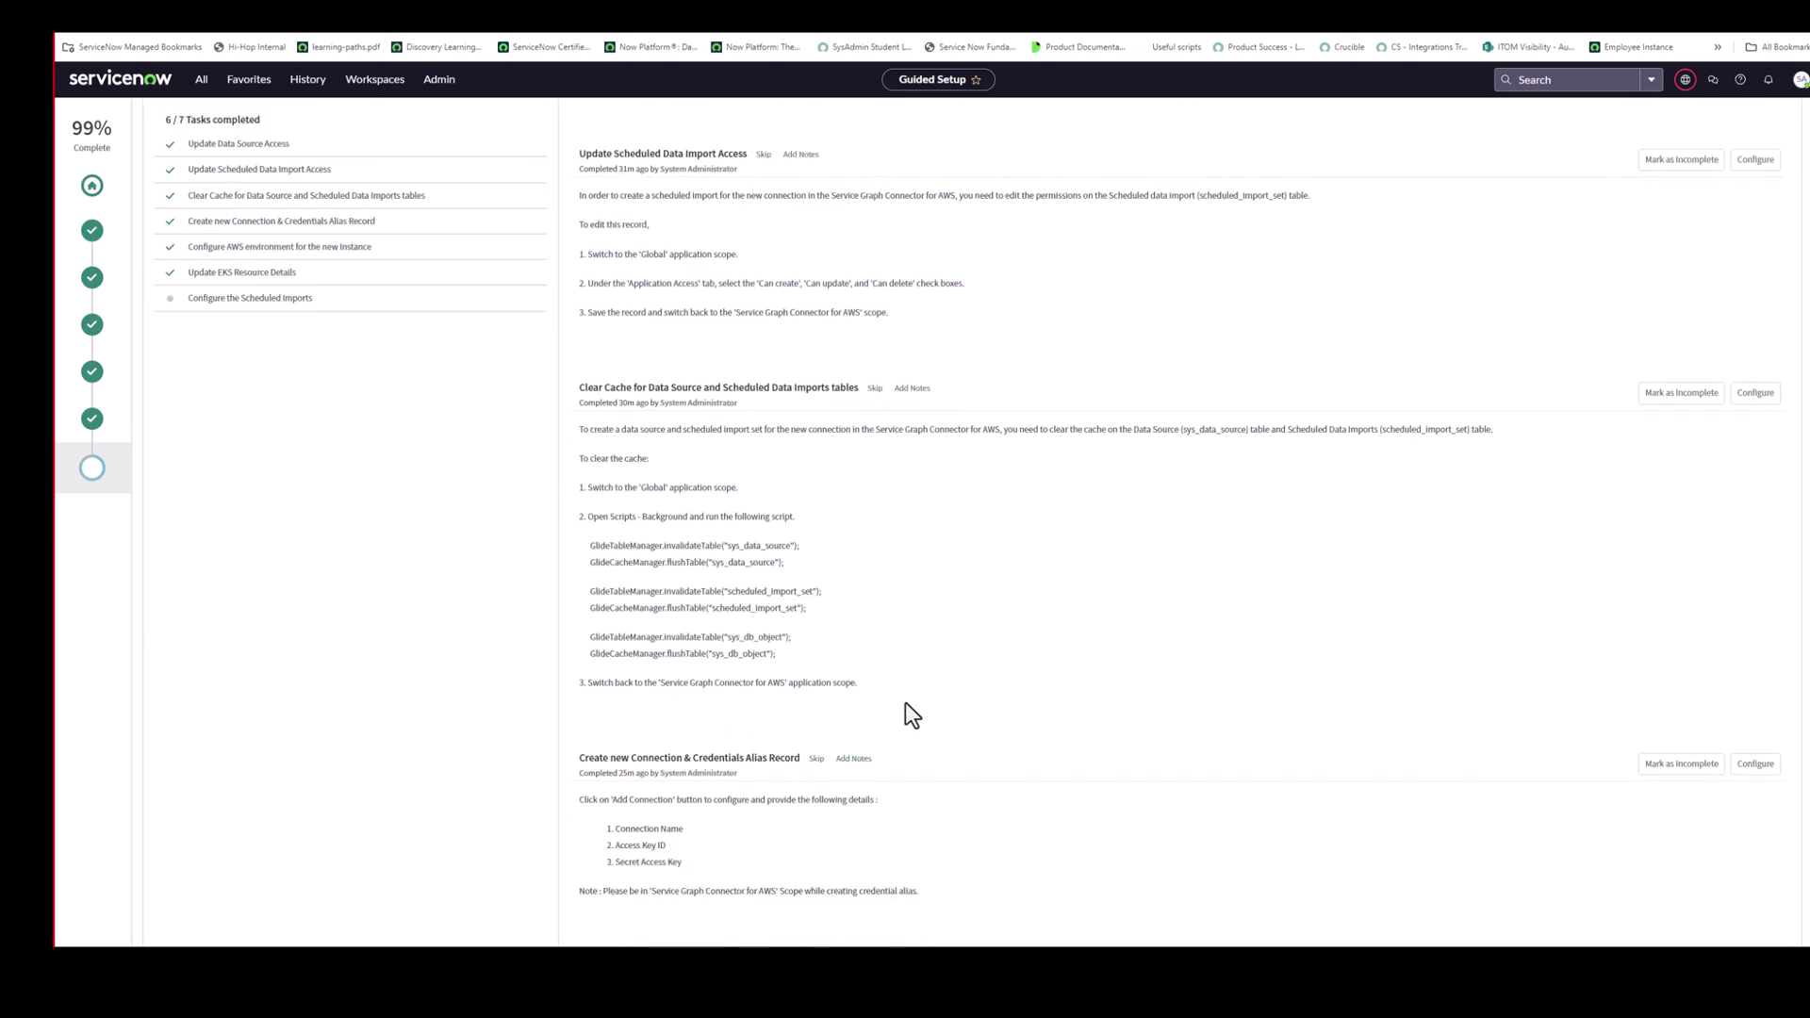
scroll(905, 703, "down", 6)
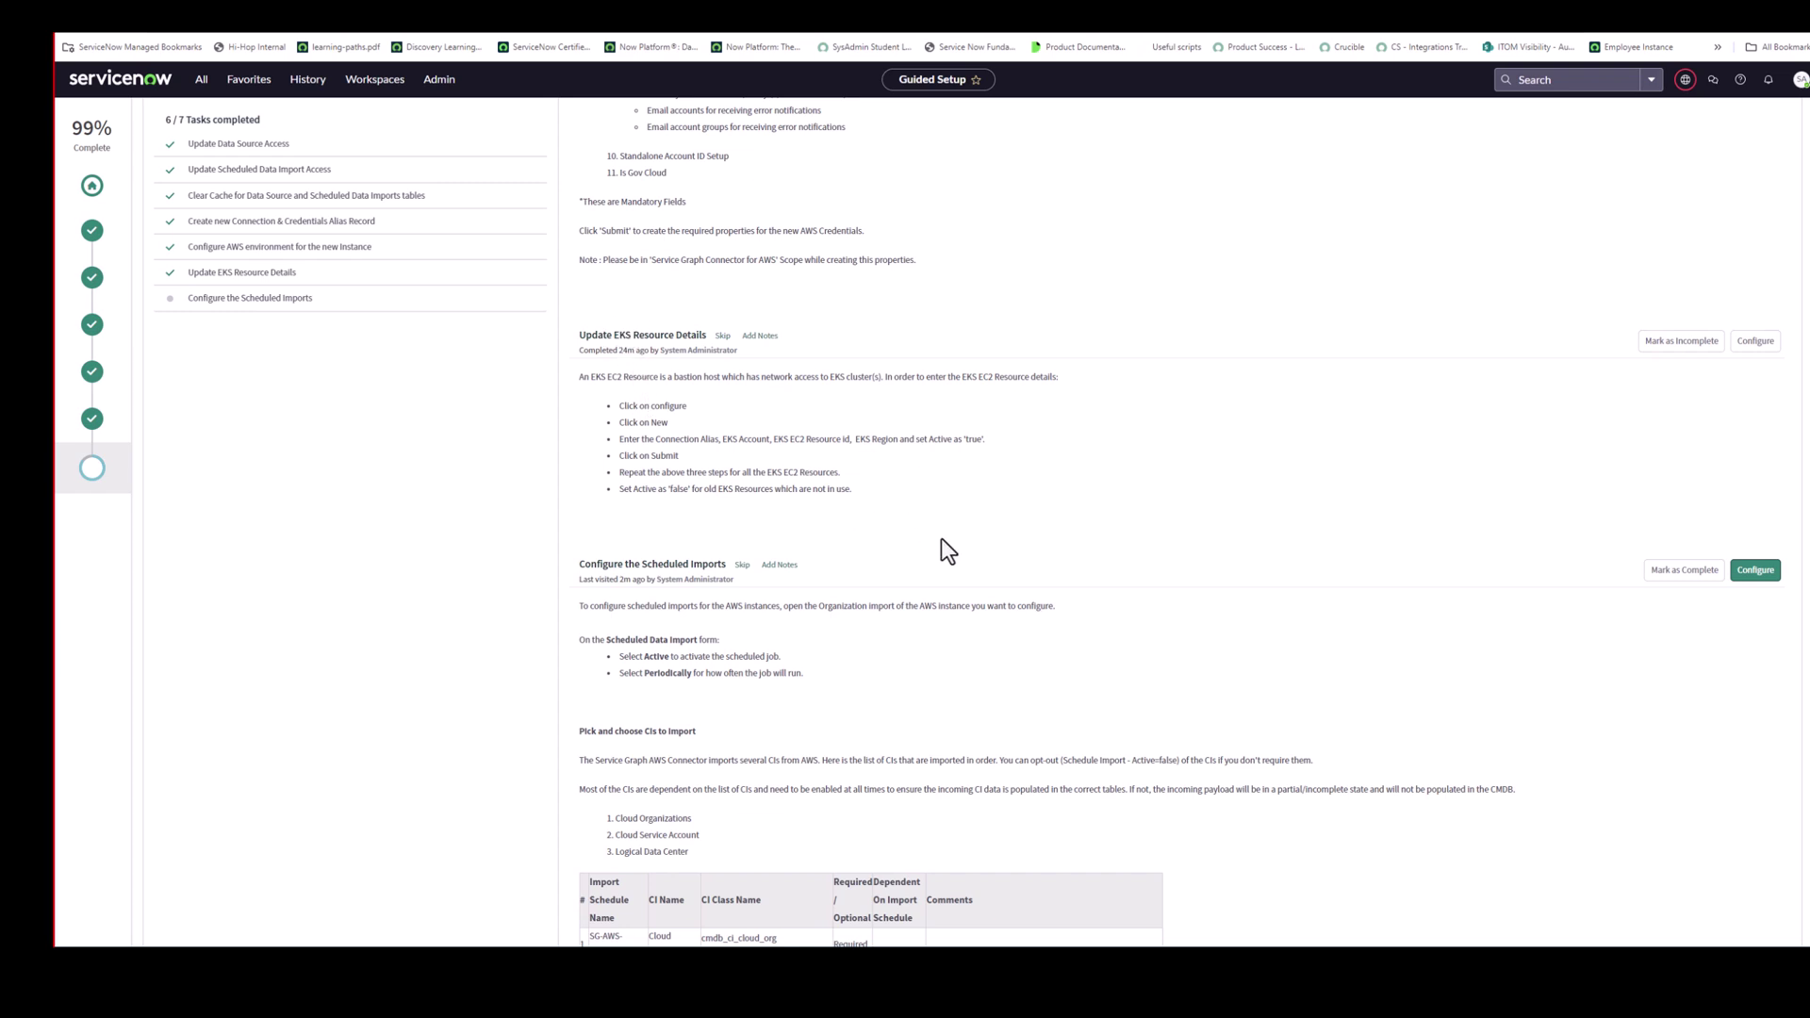
scroll(941, 540, "down", 2)
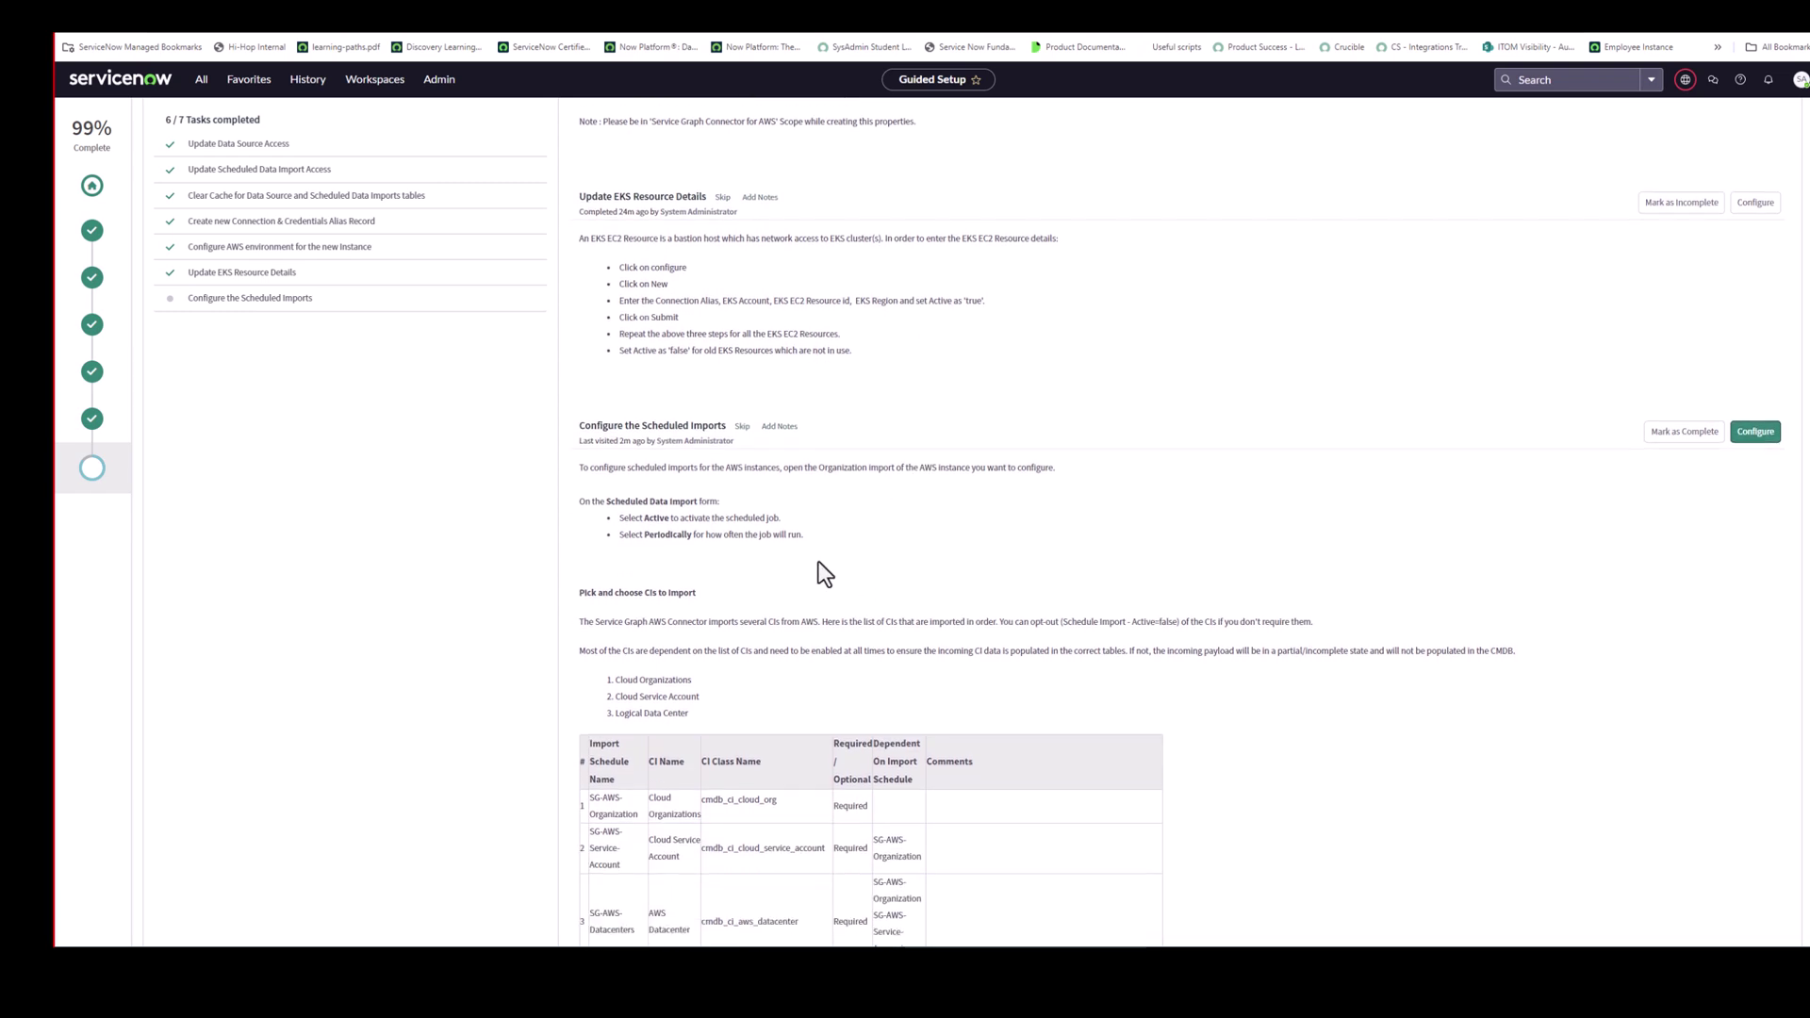
- Open the organization scheduled data imports, try activating AWSGov-Cloud-SG-AWS-Organization, and return to the list without saving
left_click(1755, 432)
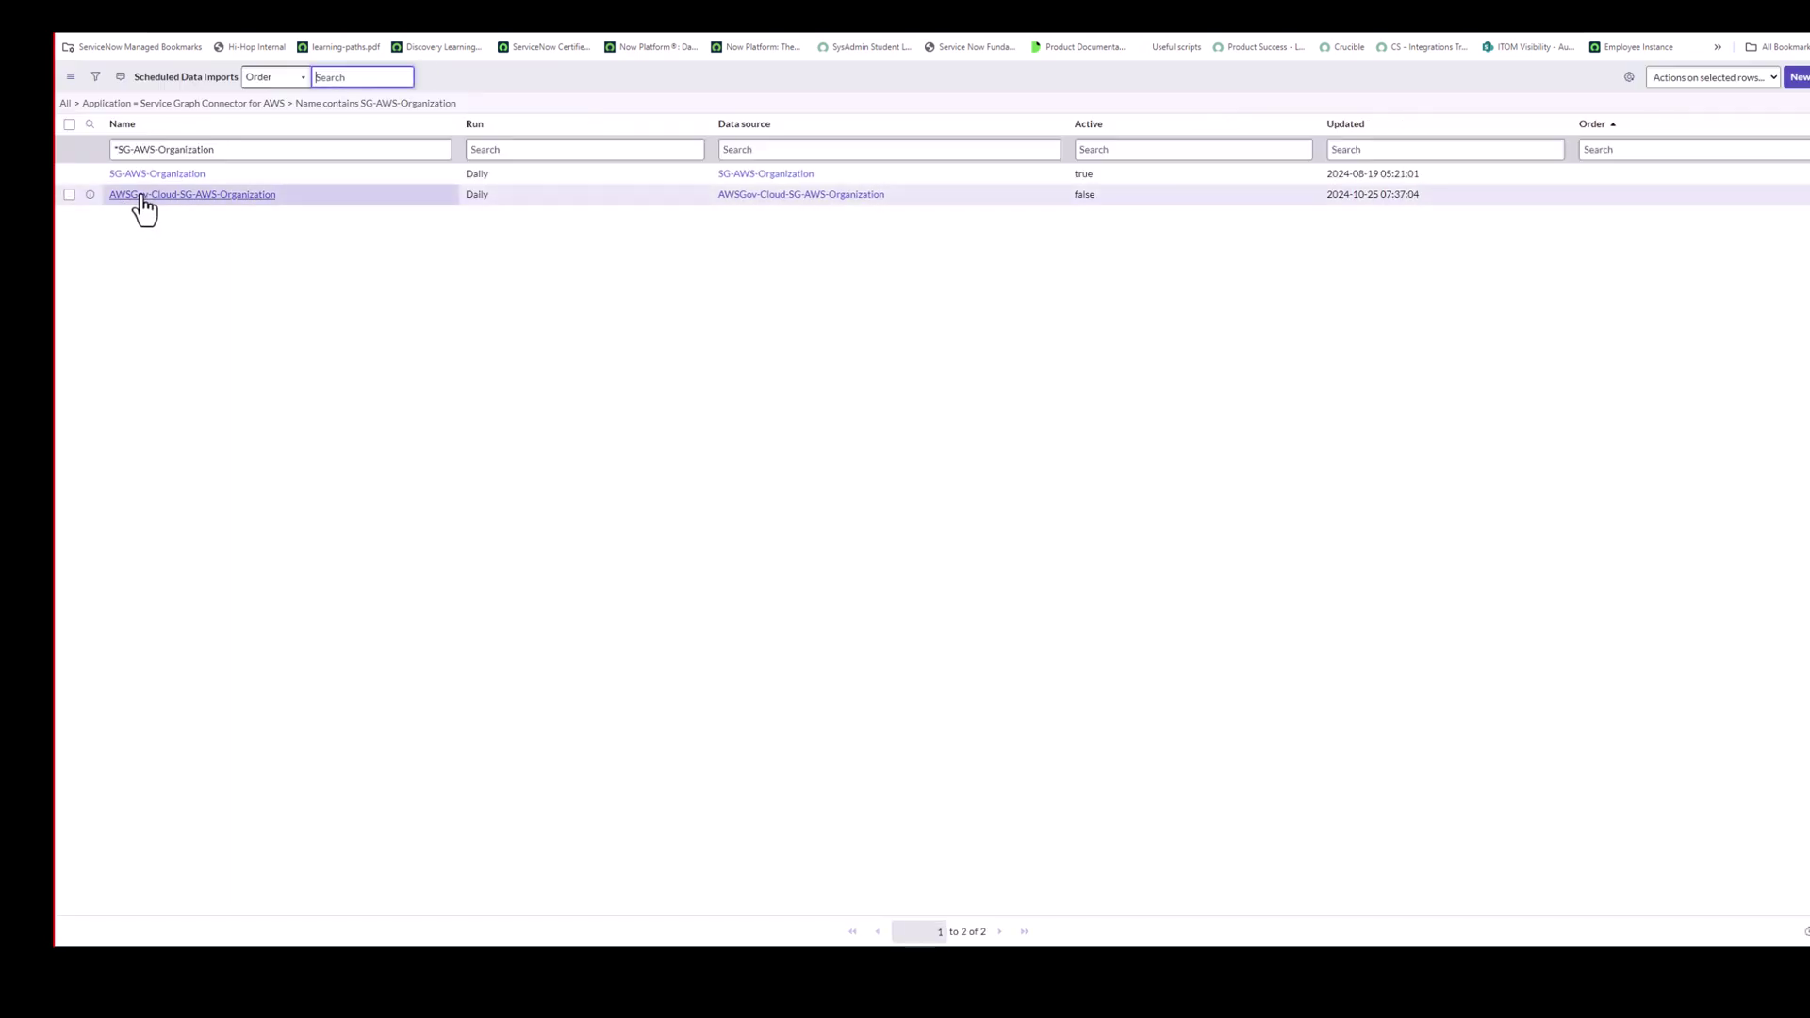
left_click(186, 198)
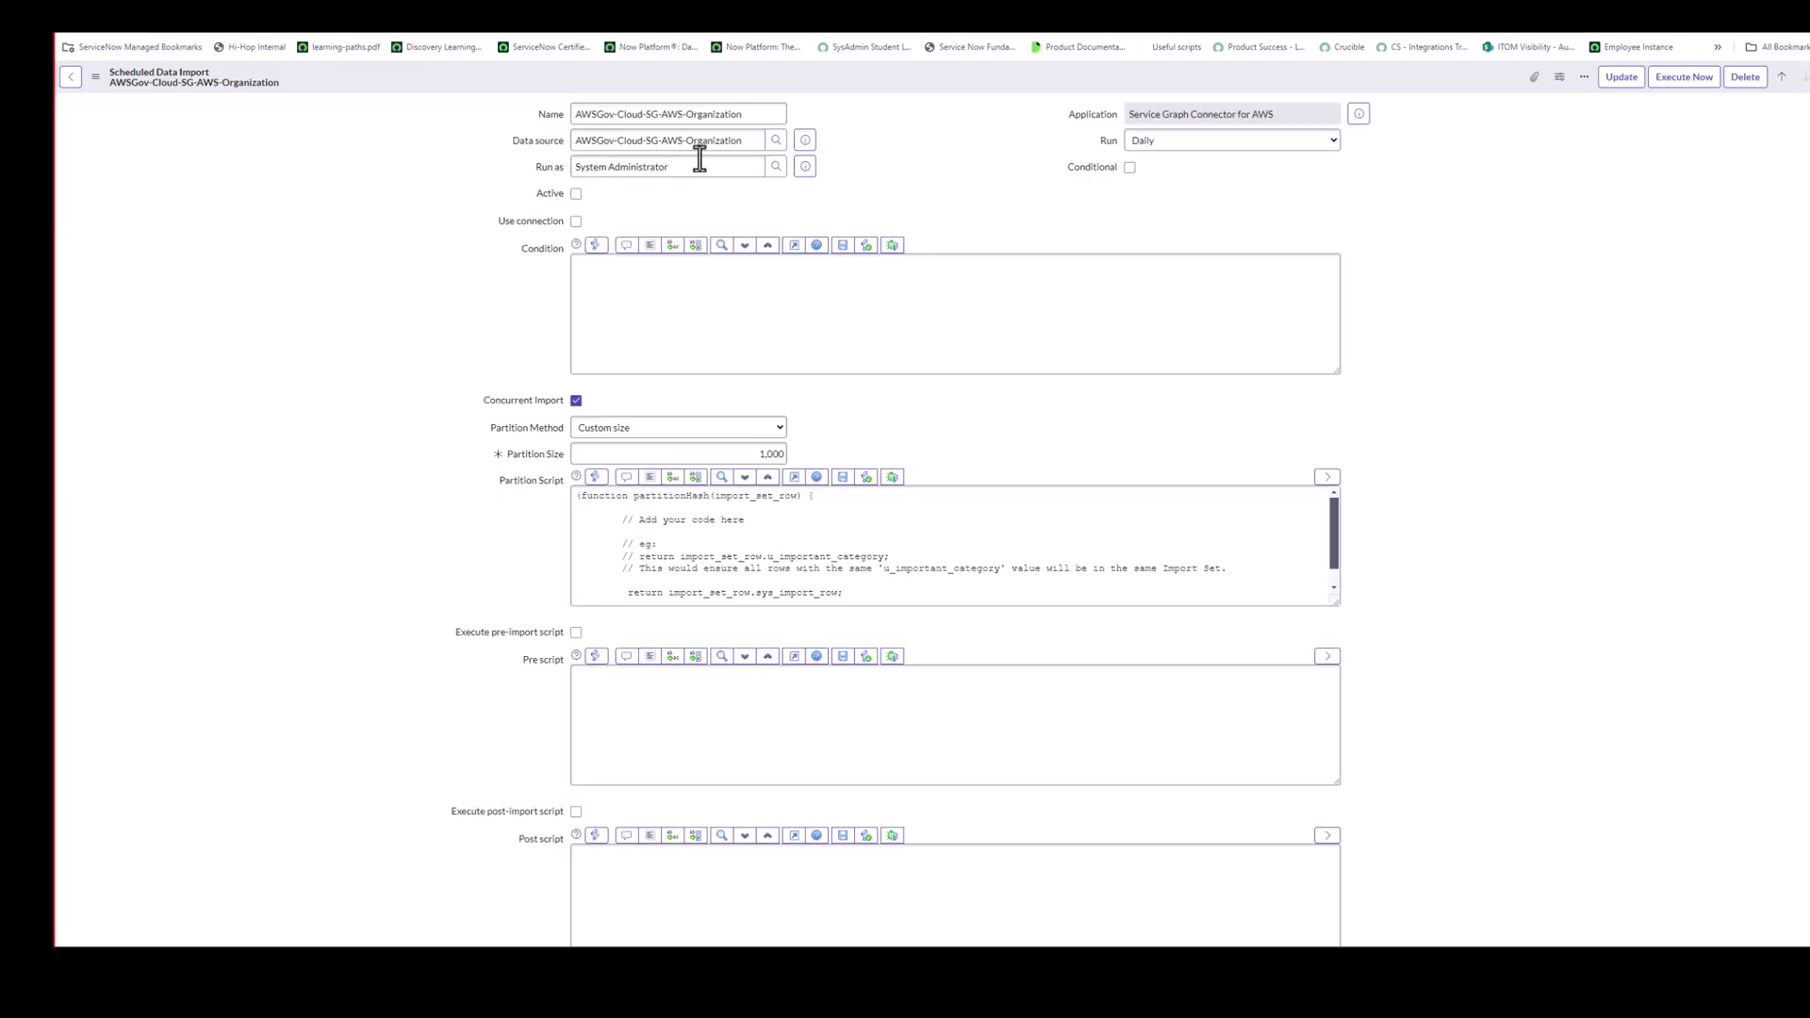
left_click(575, 194)
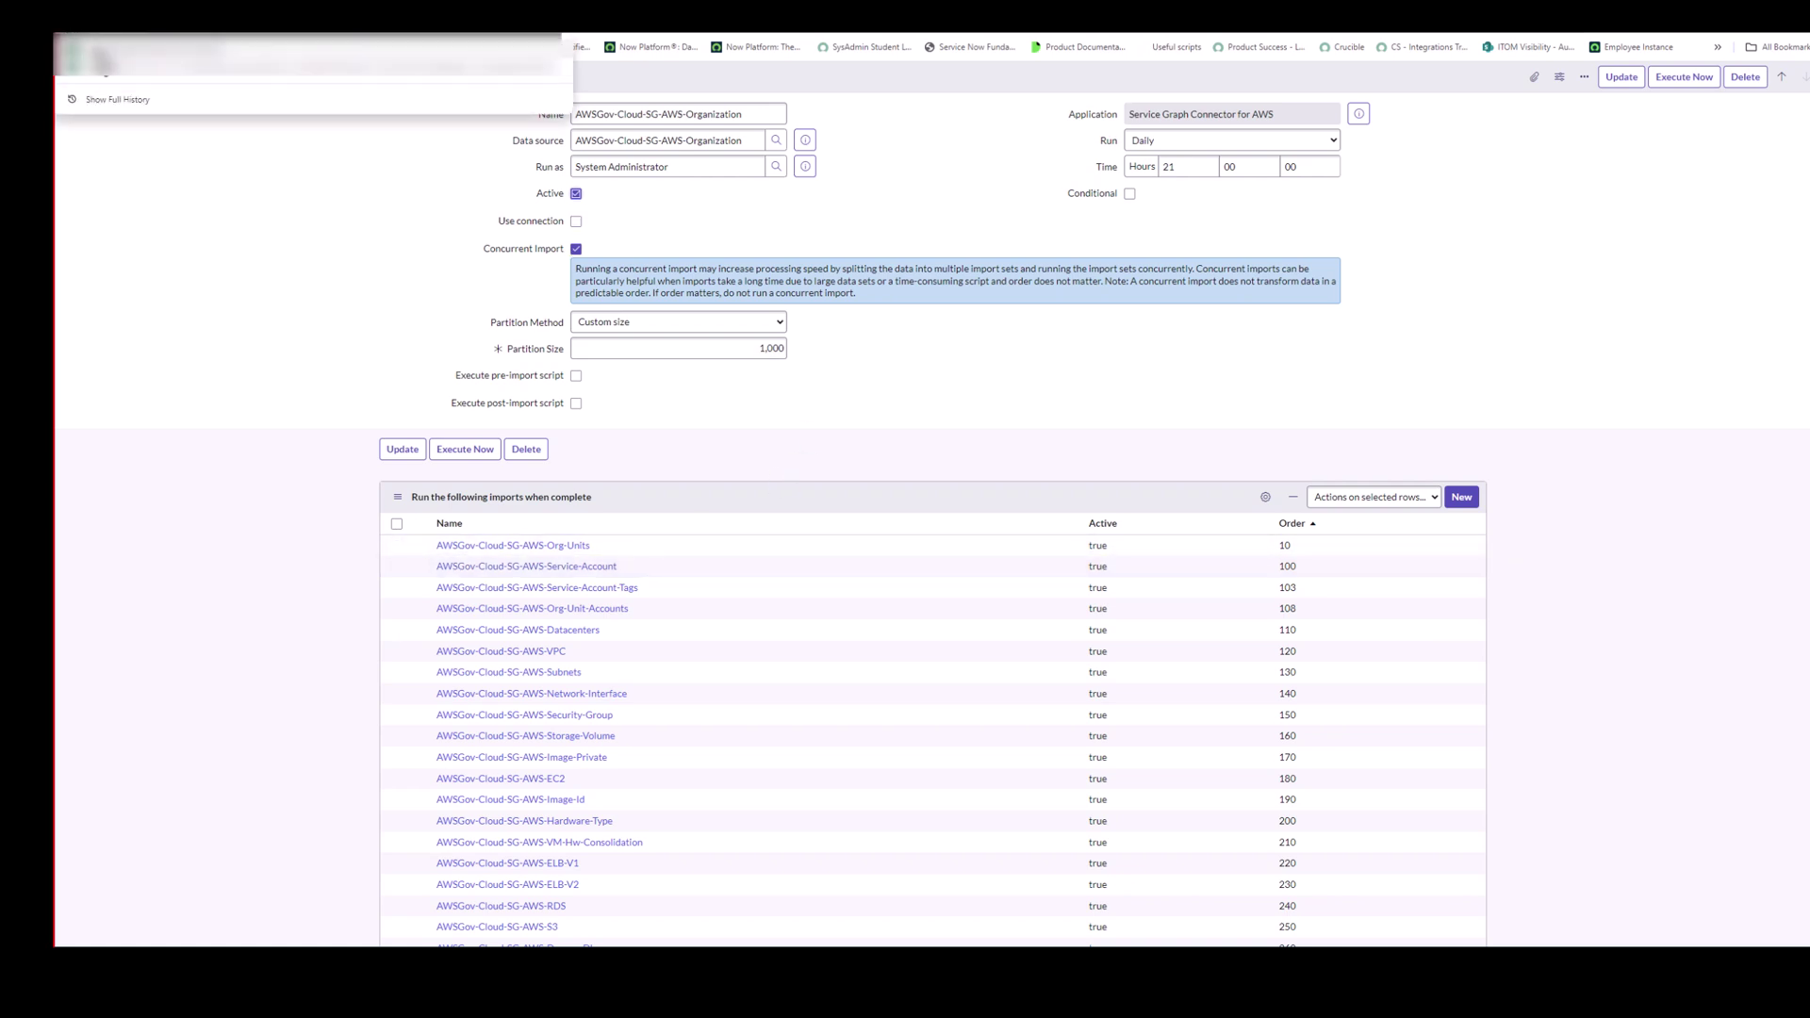
left_click(94, 52)
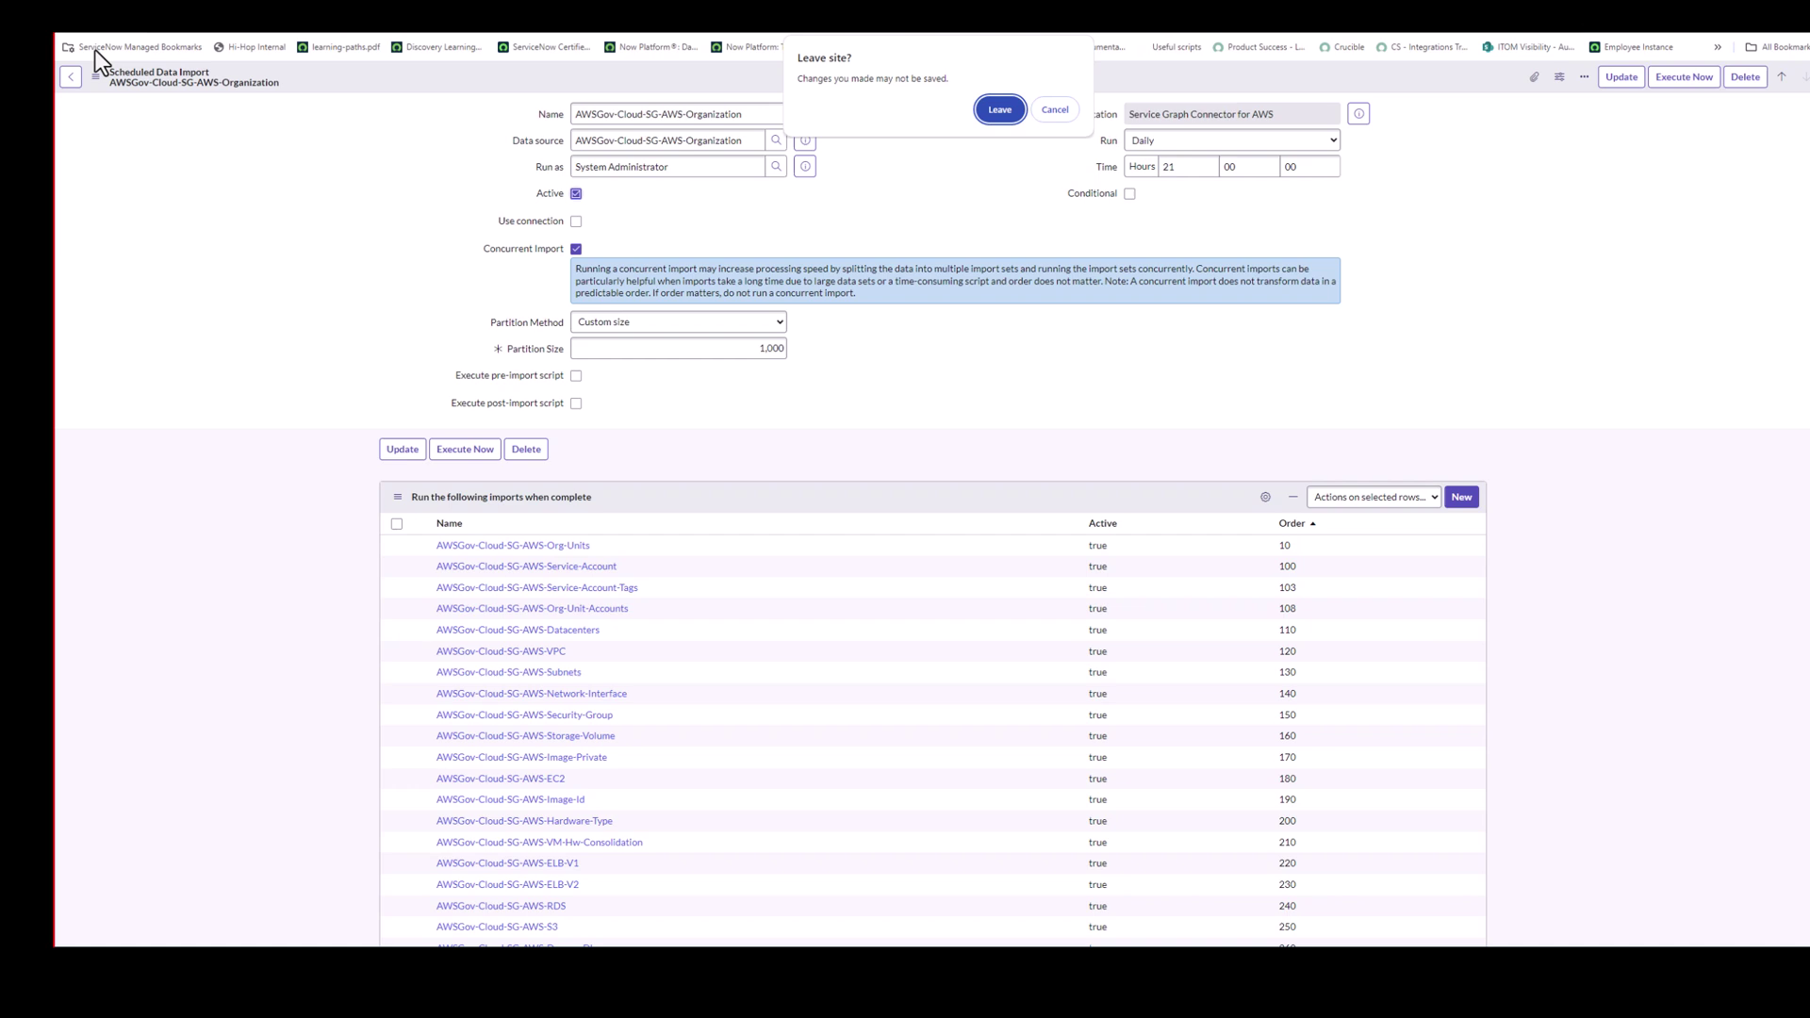
left_click(1001, 111)
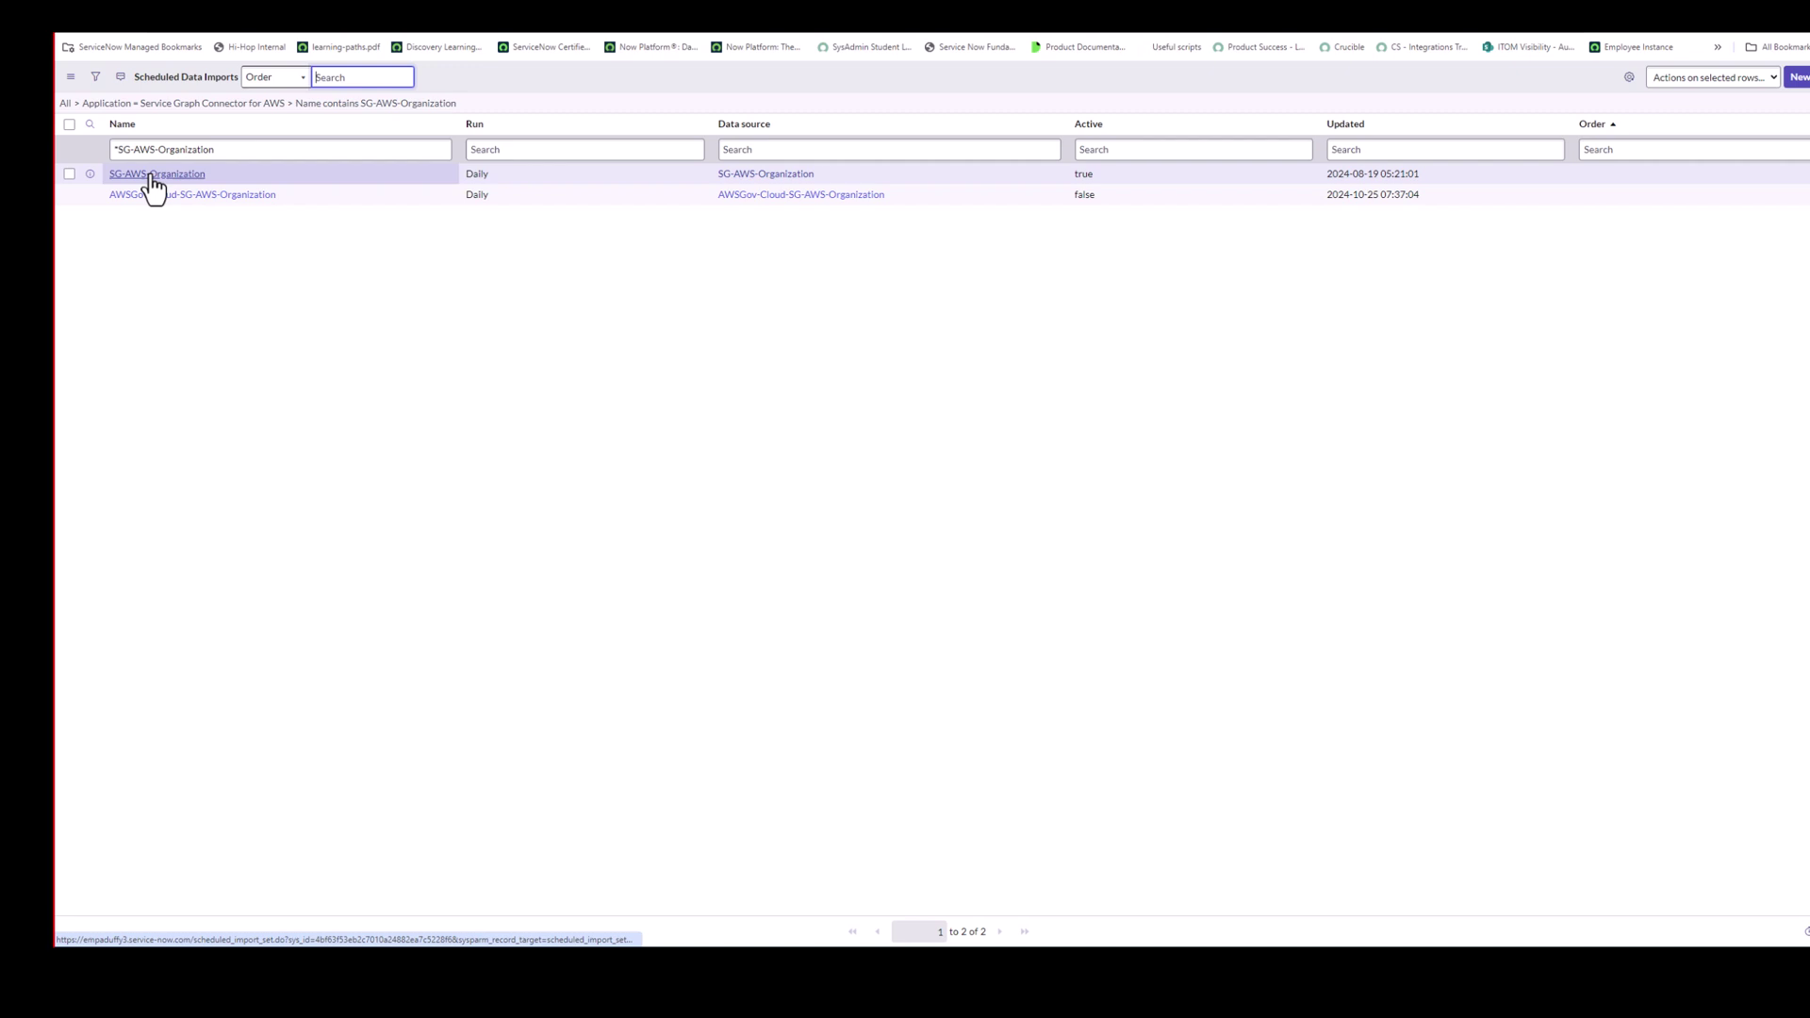
- Execute the SG-AWS-Organization scheduled data import immediately, then return to the guided setup and dismiss its opened-tab notice
left_click(162, 176)
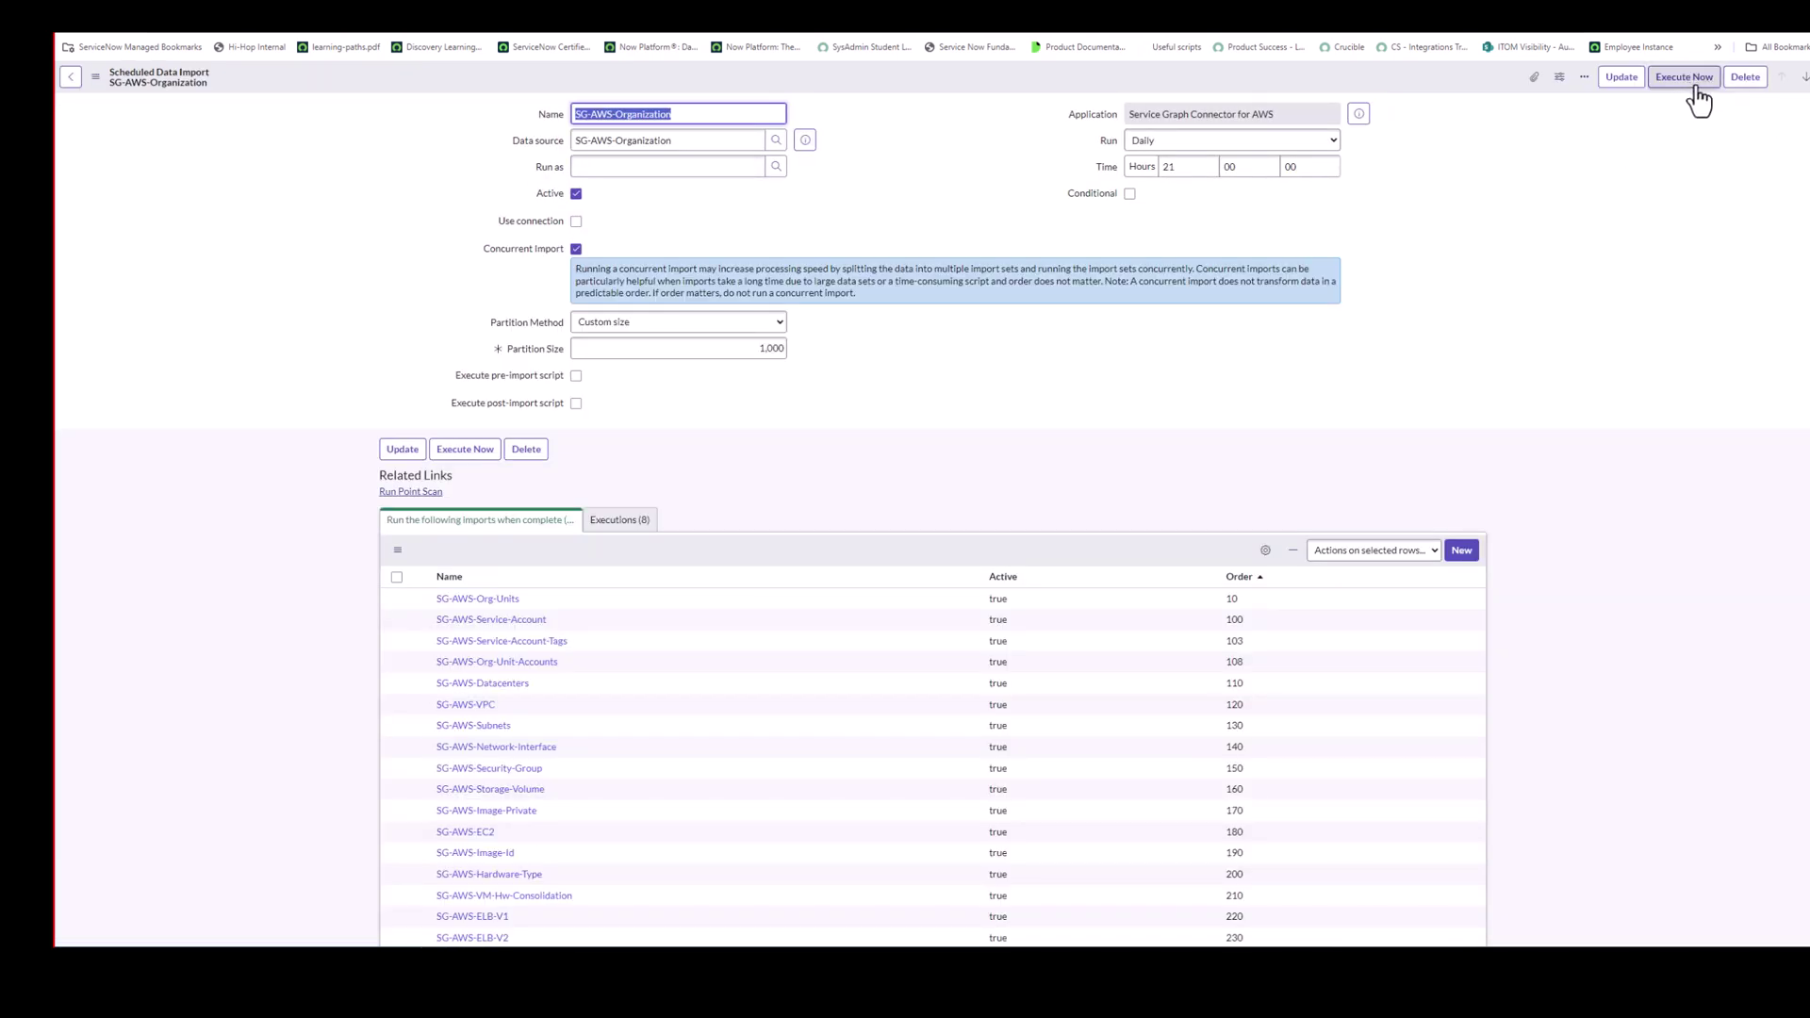
left_click(1699, 85)
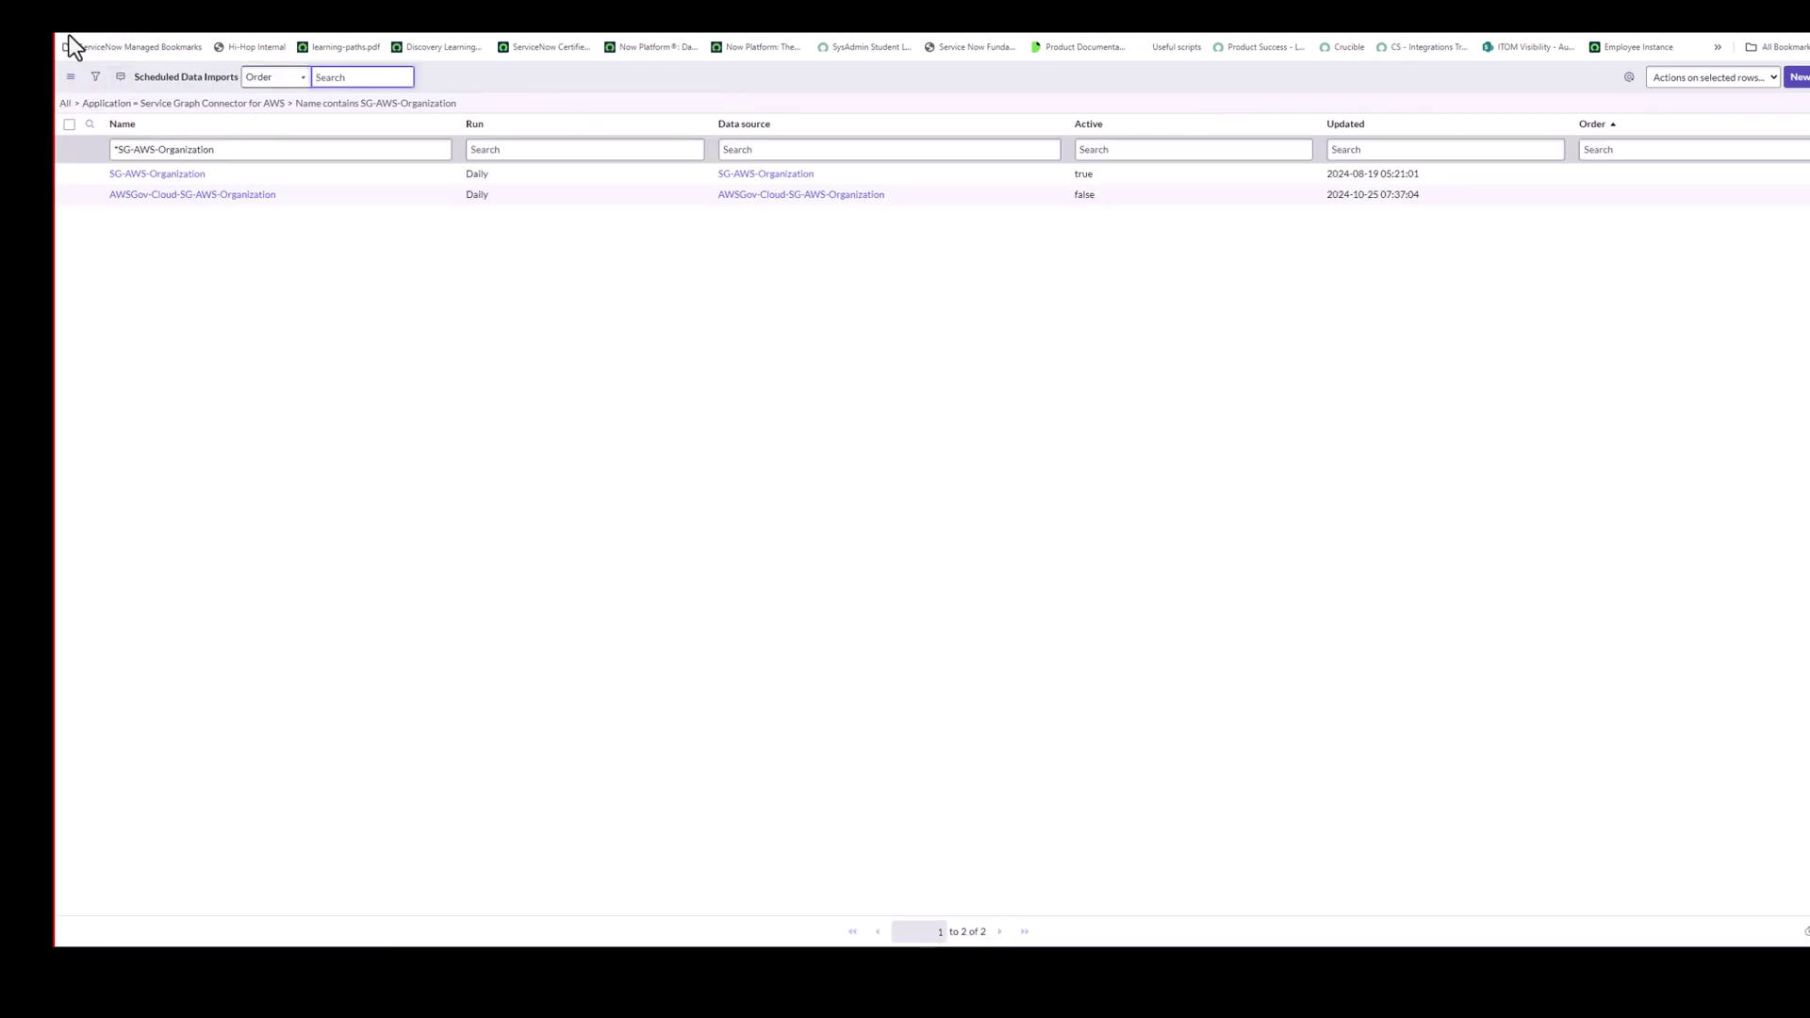
key("alt+Left")
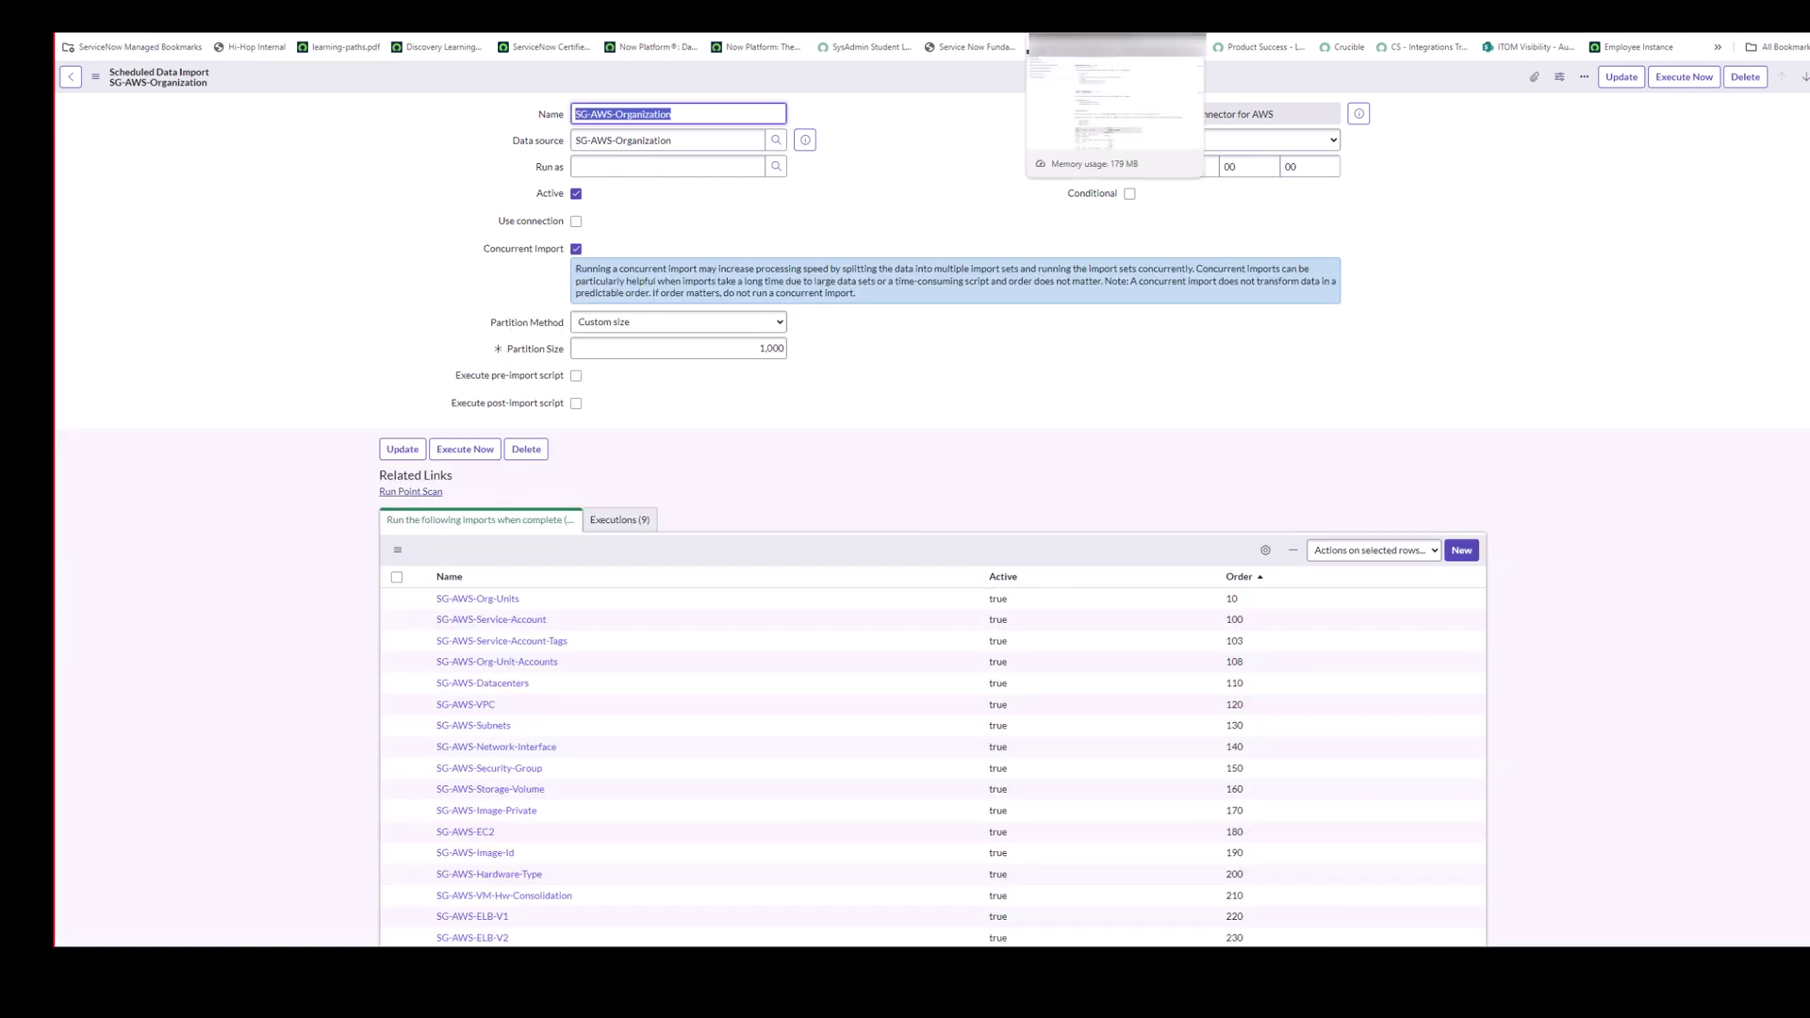
key("ctrl+shift+Tab")
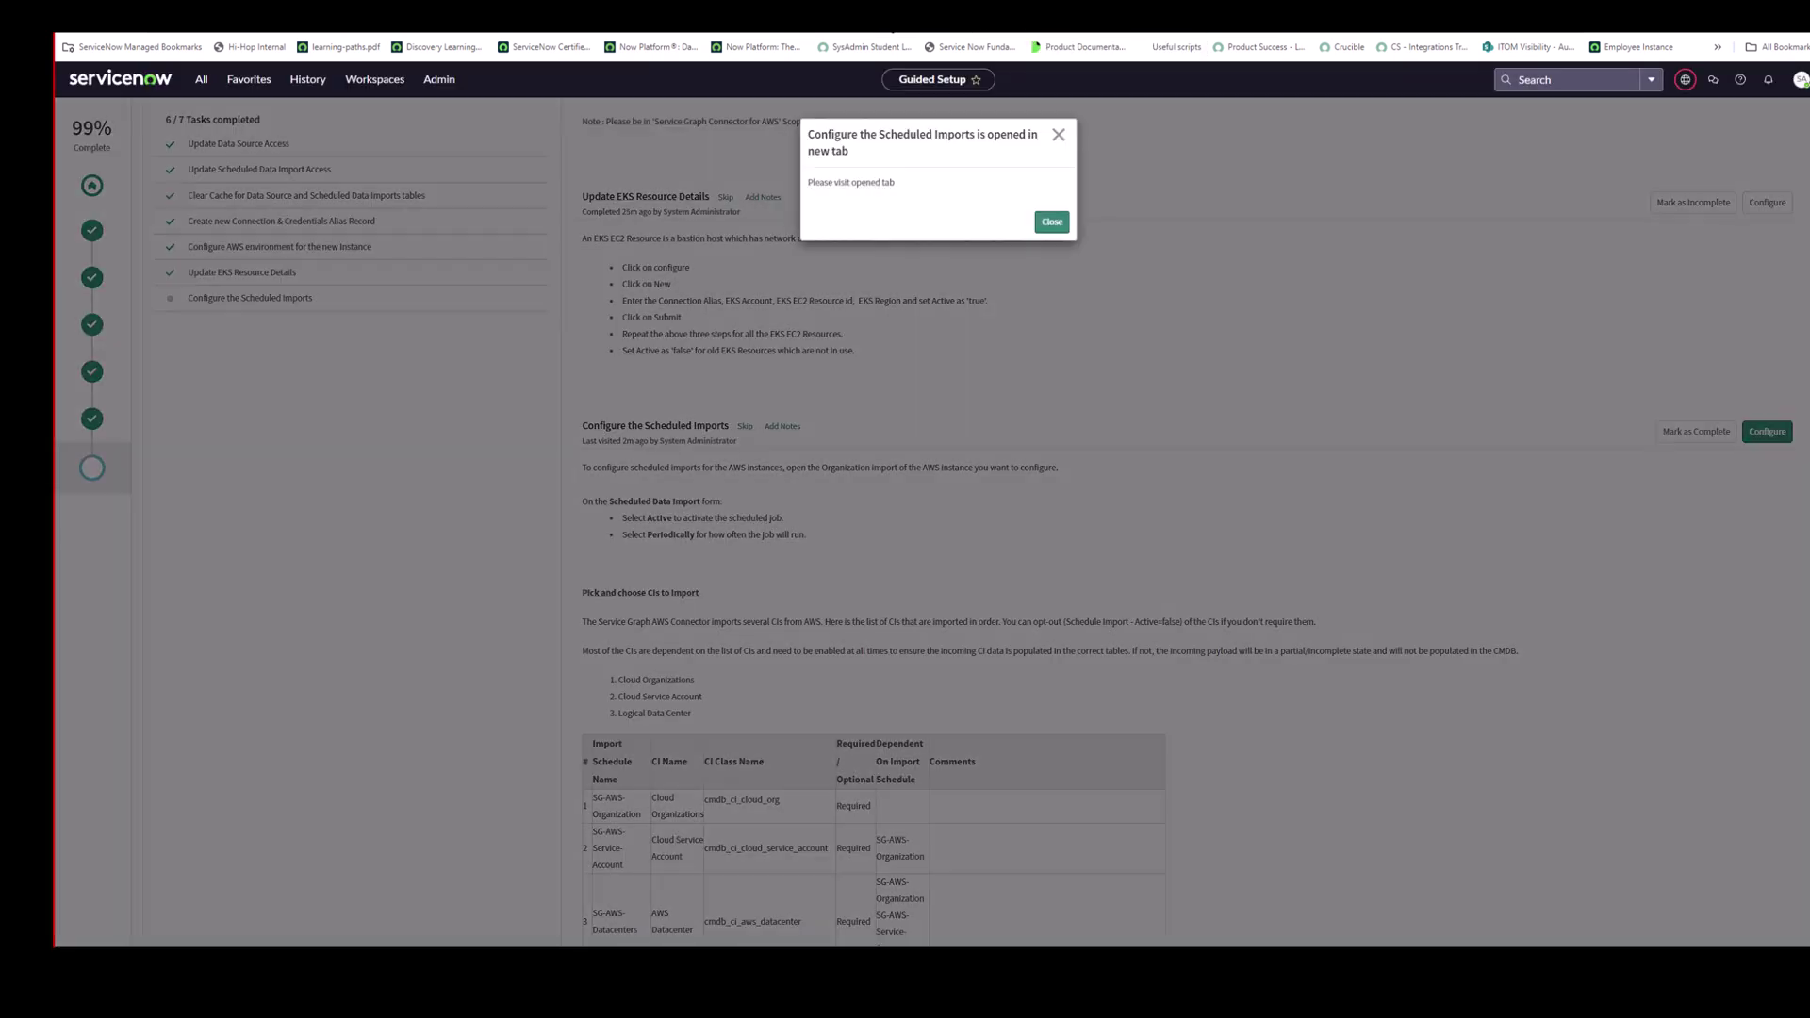
left_click(1050, 223)
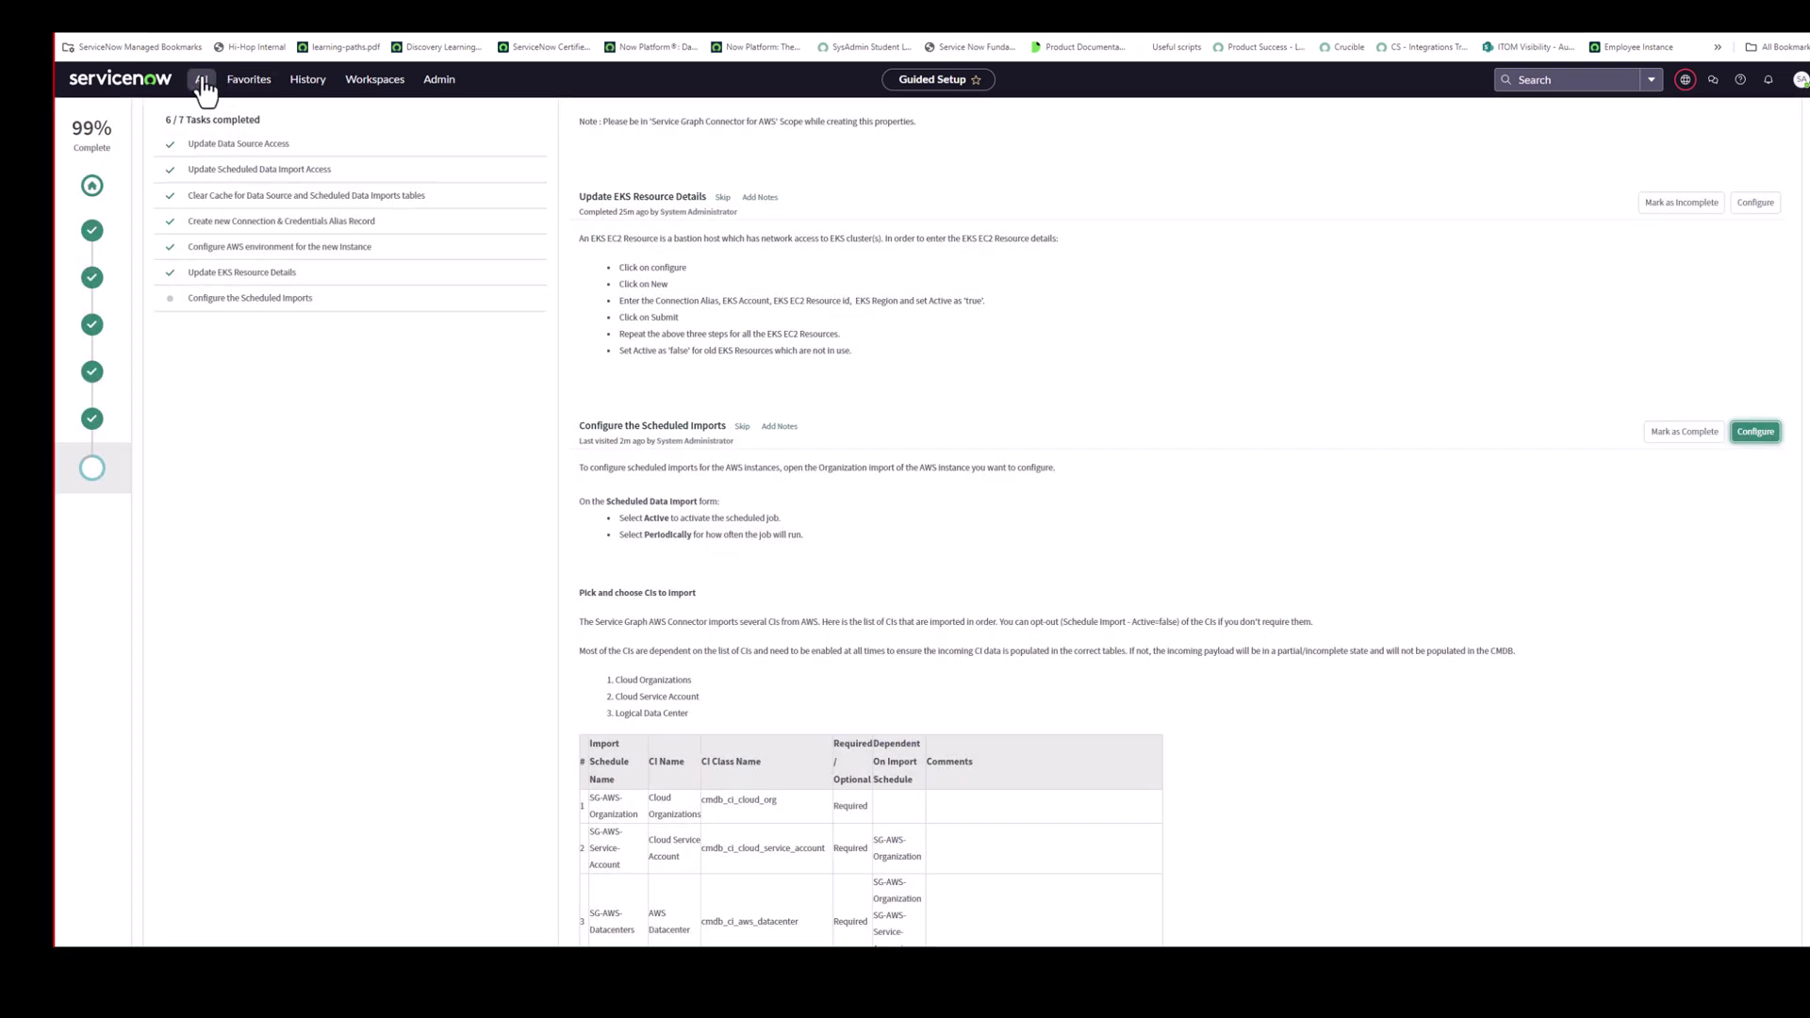
- Find the Concurrent Import Sets list and expand the newest SG-AWS-Organization entry to inspect its import sets
left_click(201, 81)
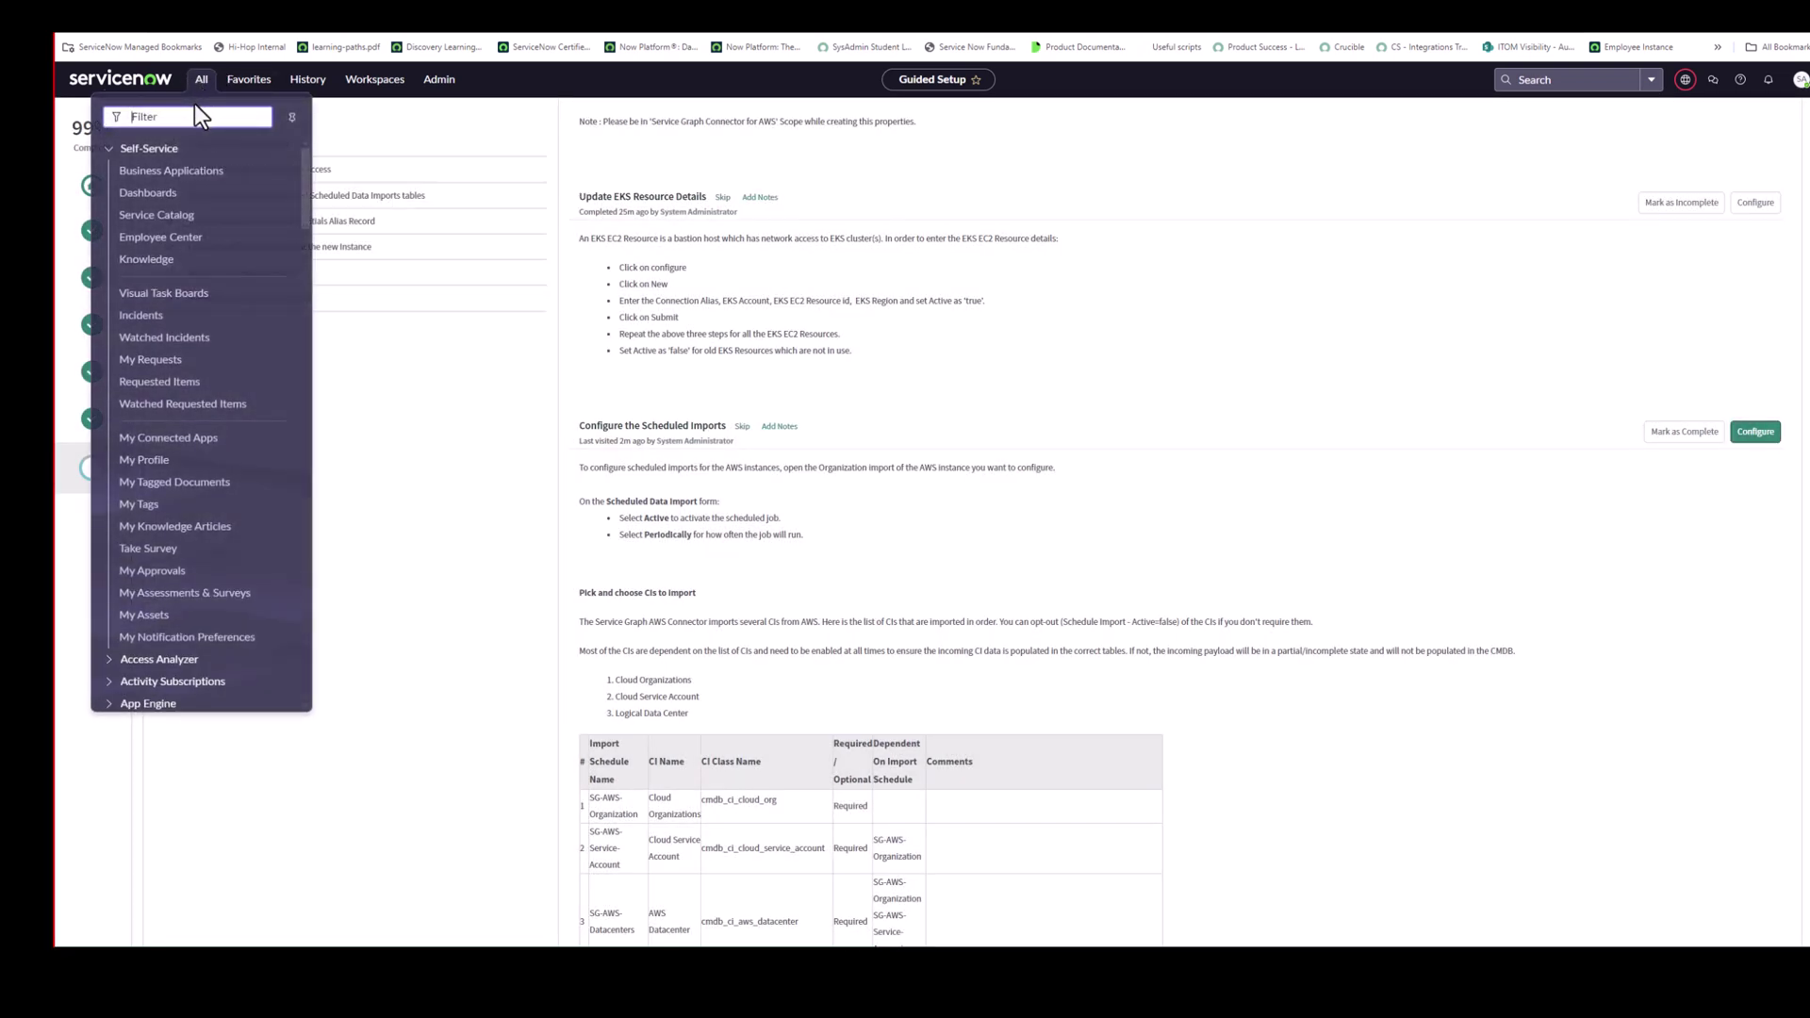
type("Concurr")
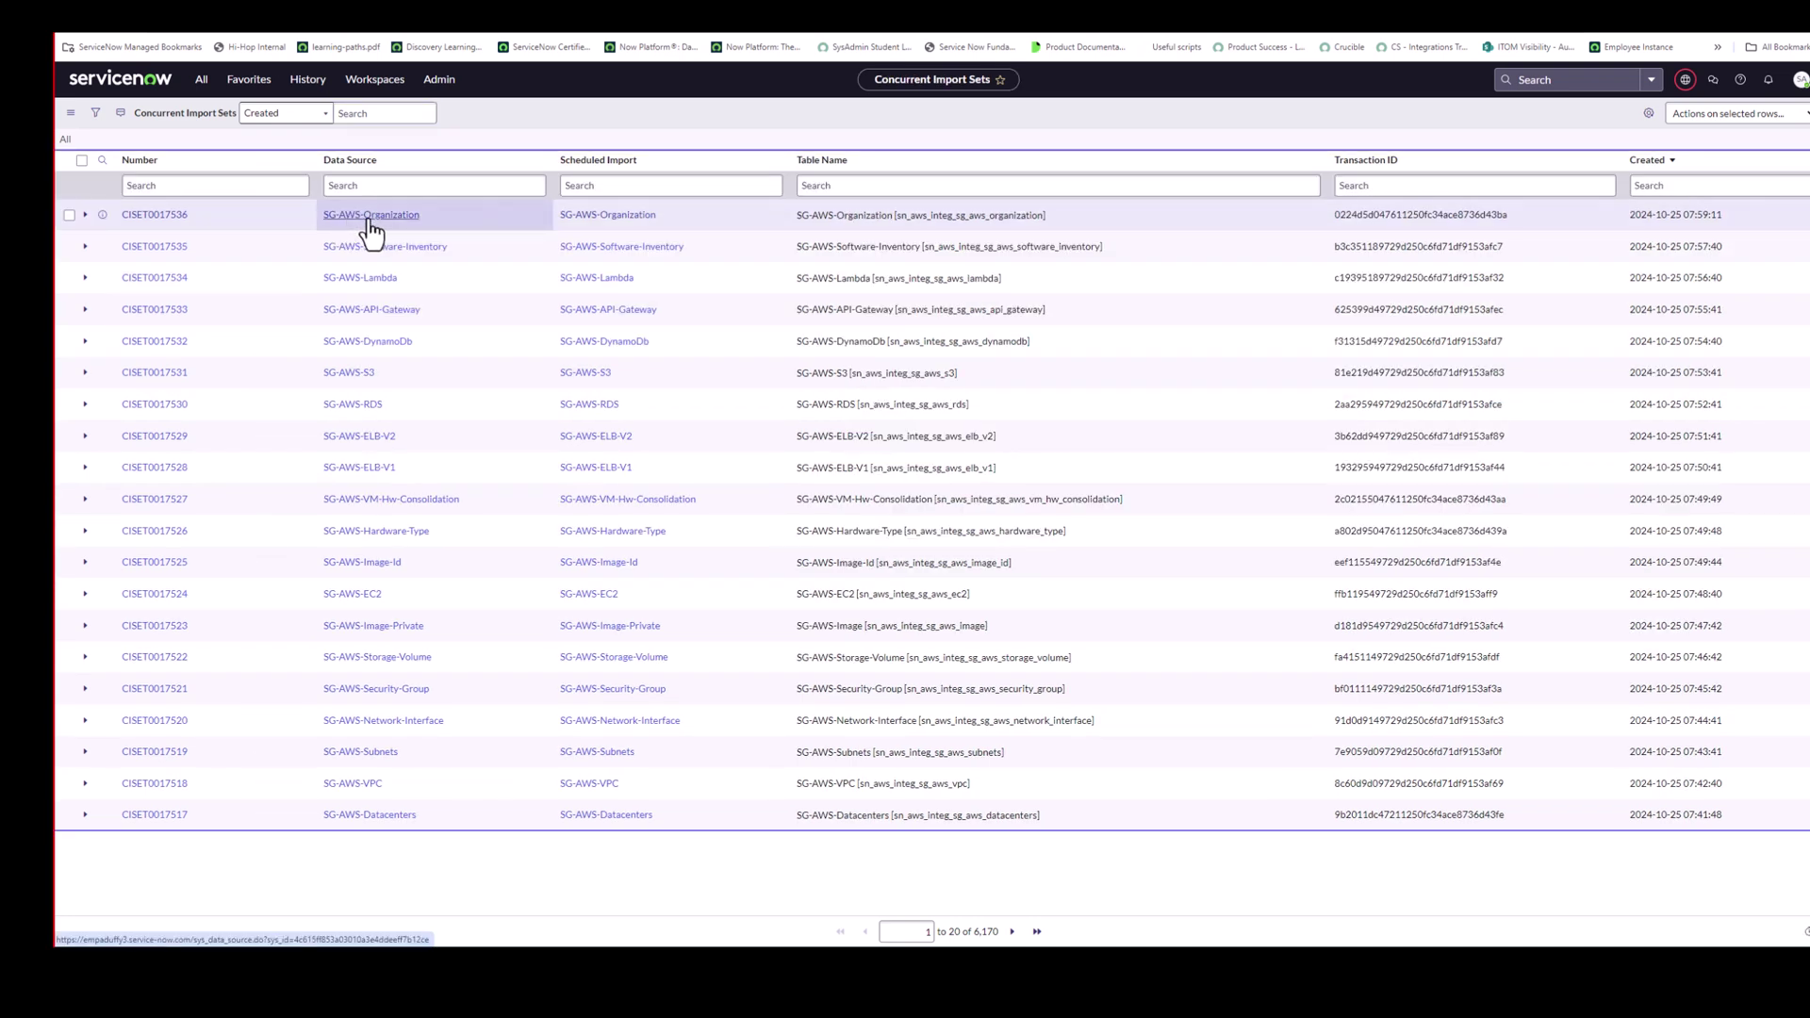
left_click(86, 216)
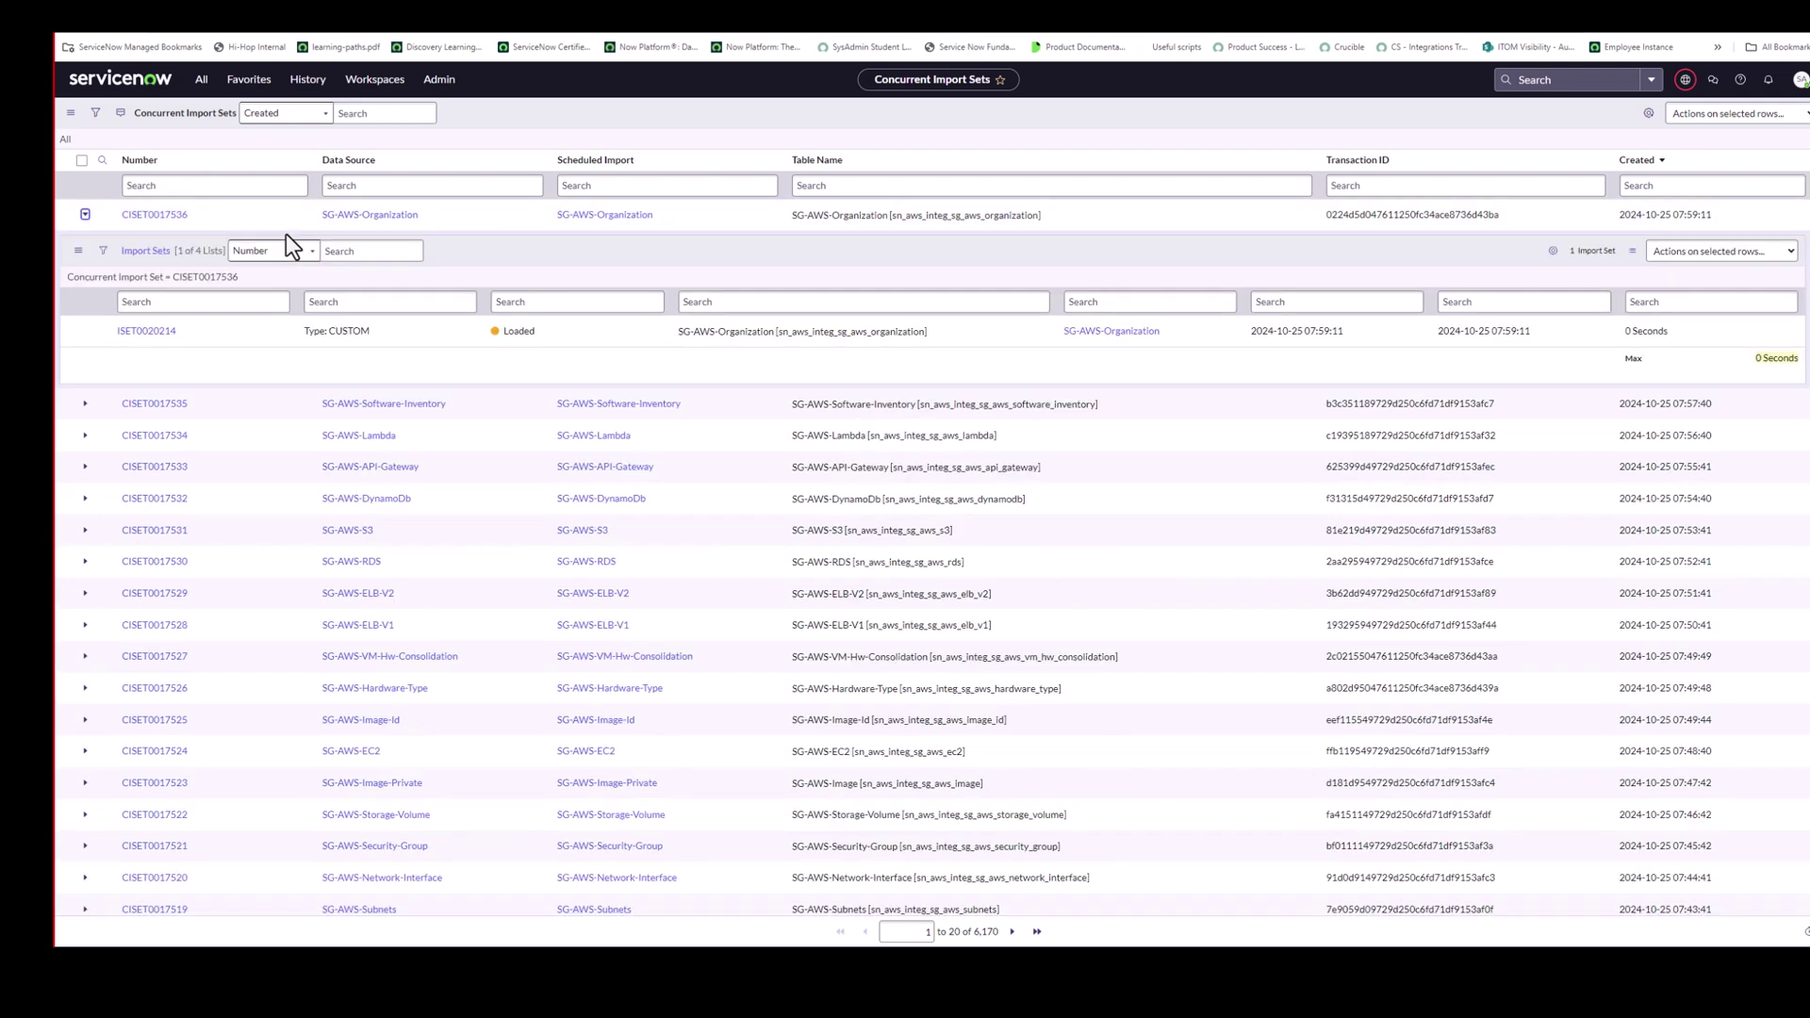